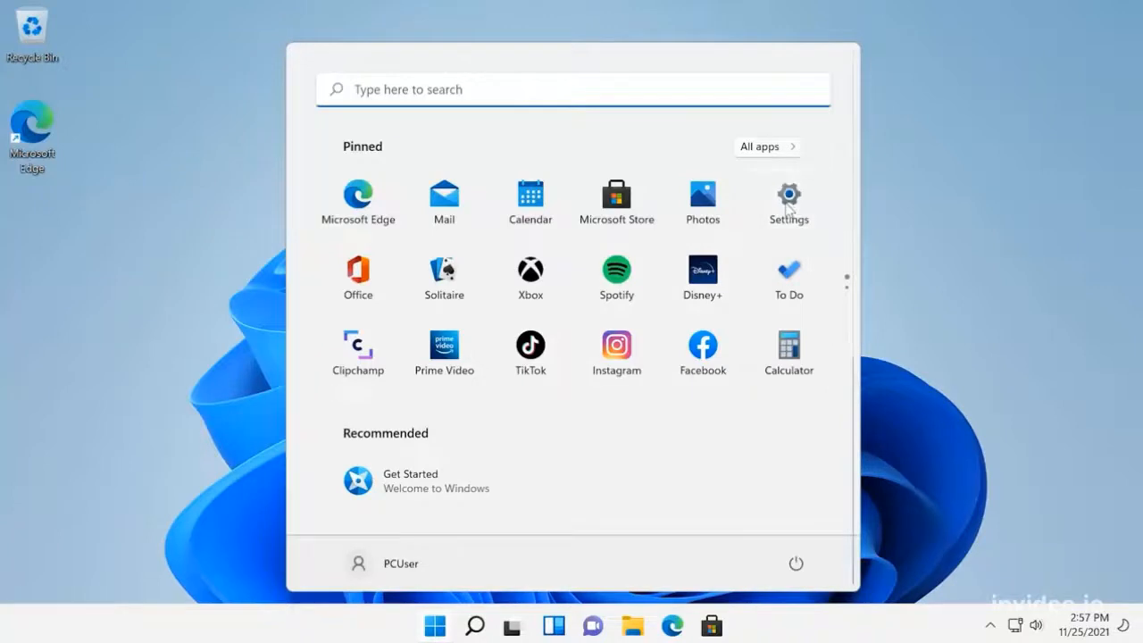
Step: Open the Virus & threat protection page of Windows Security from the Privacy & security settings
{"action": "left_click", "coordinate": [788, 205]}
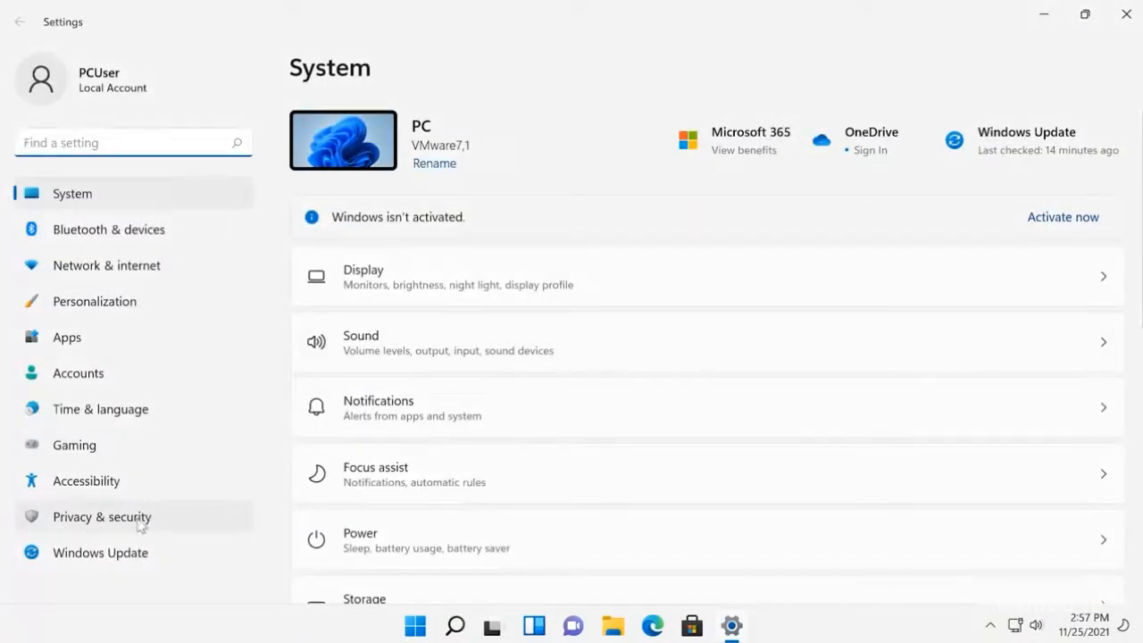
{"action": "left_click", "coordinate": [104, 525]}
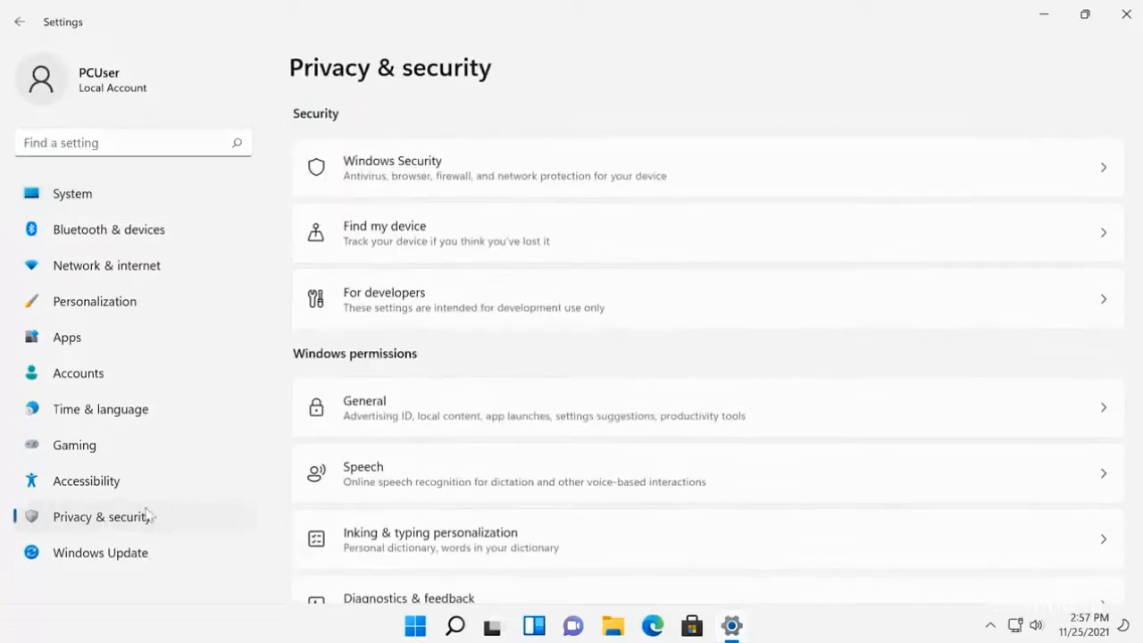
{"action": "left_click", "coordinate": [439, 182]}
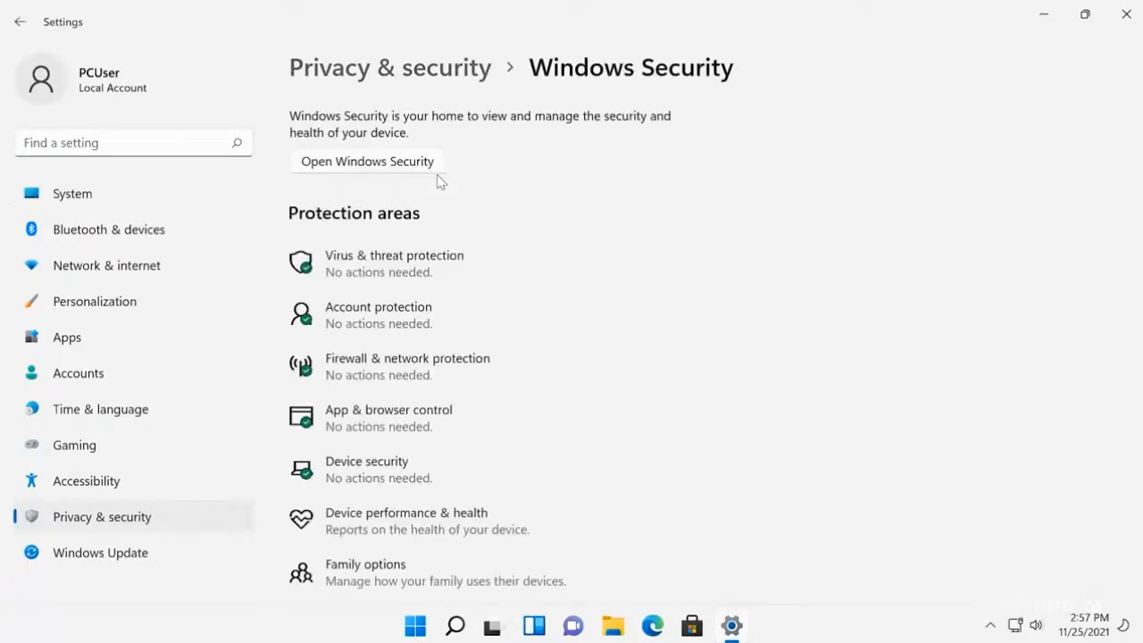
{"action": "left_click", "coordinate": [367, 273]}
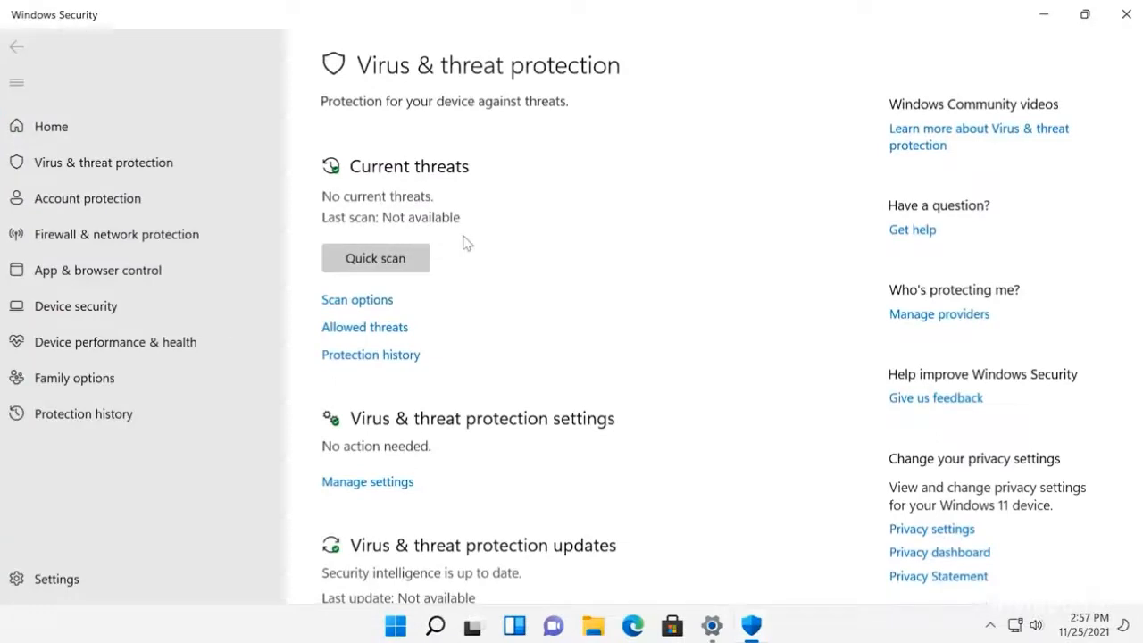
Step: Turn off Tamper Protection in the Virus & threat protection settings and allow Windows Security to make the change
{"action": "scroll", "coordinate": [465, 242], "scroll_direction": "down", "scroll_amount": 3}
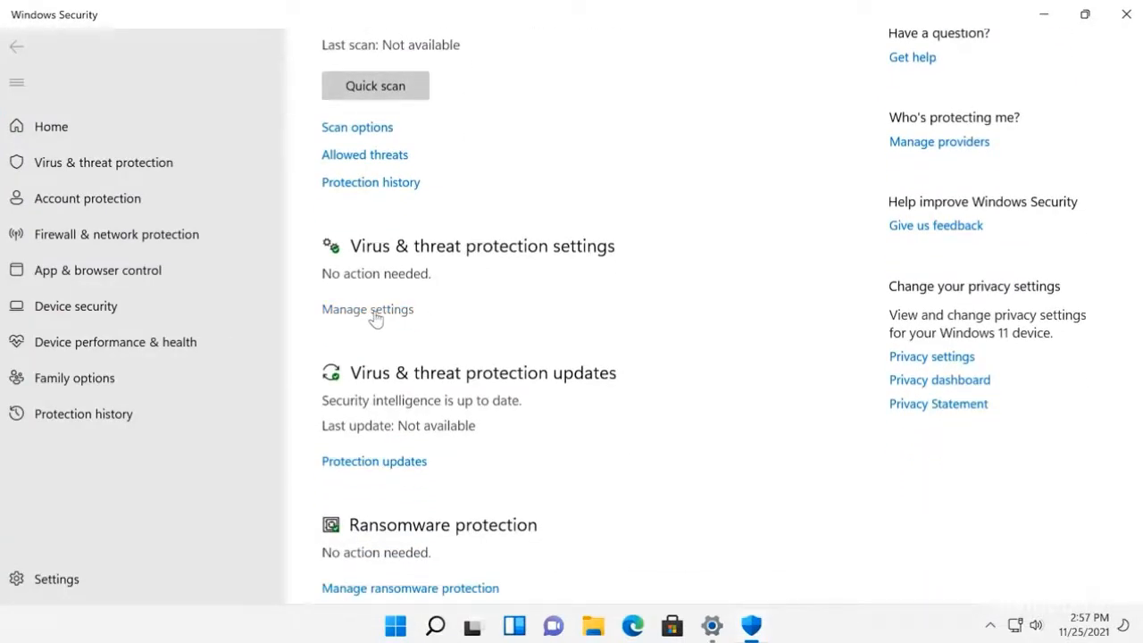
{"action": "left_click", "coordinate": [374, 312]}
{"action": "scroll", "coordinate": [375, 312], "scroll_direction": "down", "scroll_amount": 3}
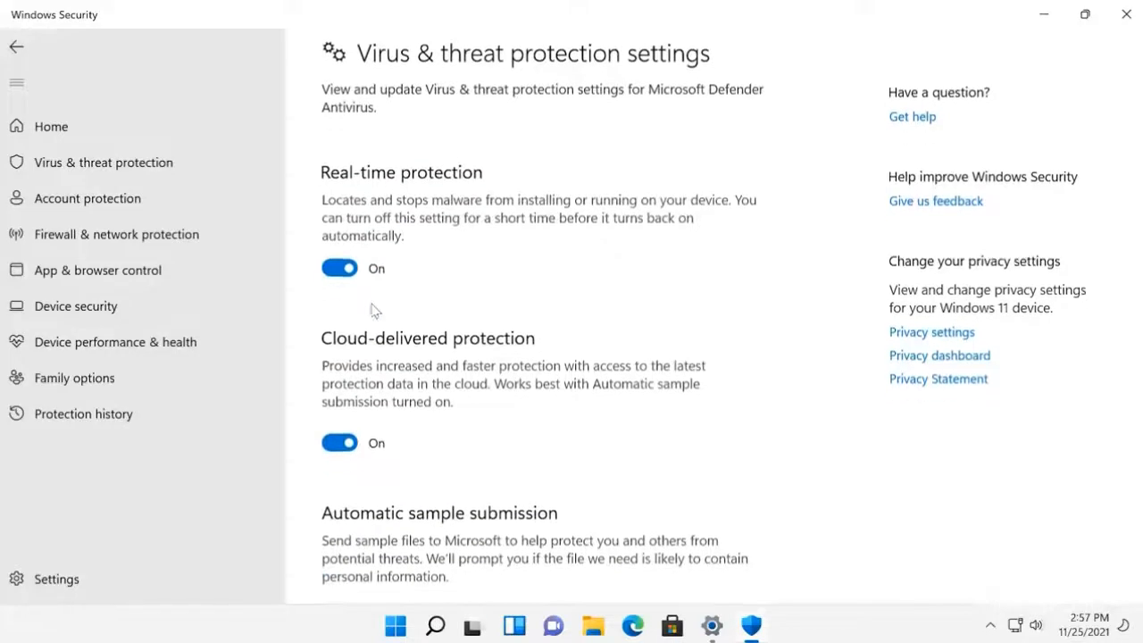
{"action": "scroll", "coordinate": [386, 313], "scroll_direction": "down", "scroll_amount": 4}
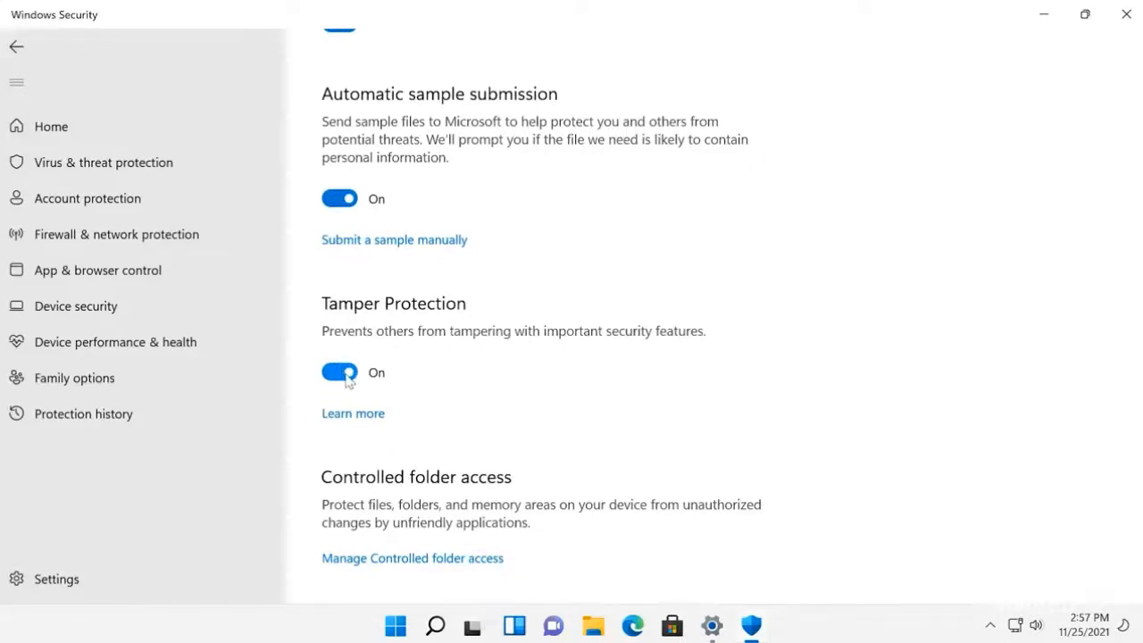
{"action": "left_click", "coordinate": [344, 375]}
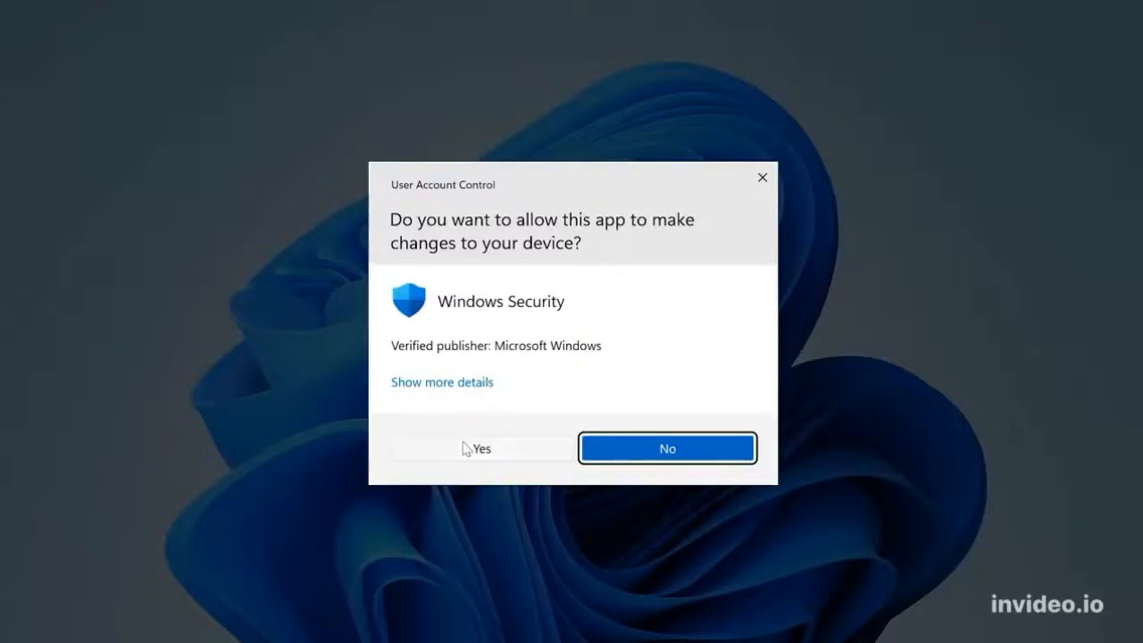
{"action": "left_click", "coordinate": [465, 448]}
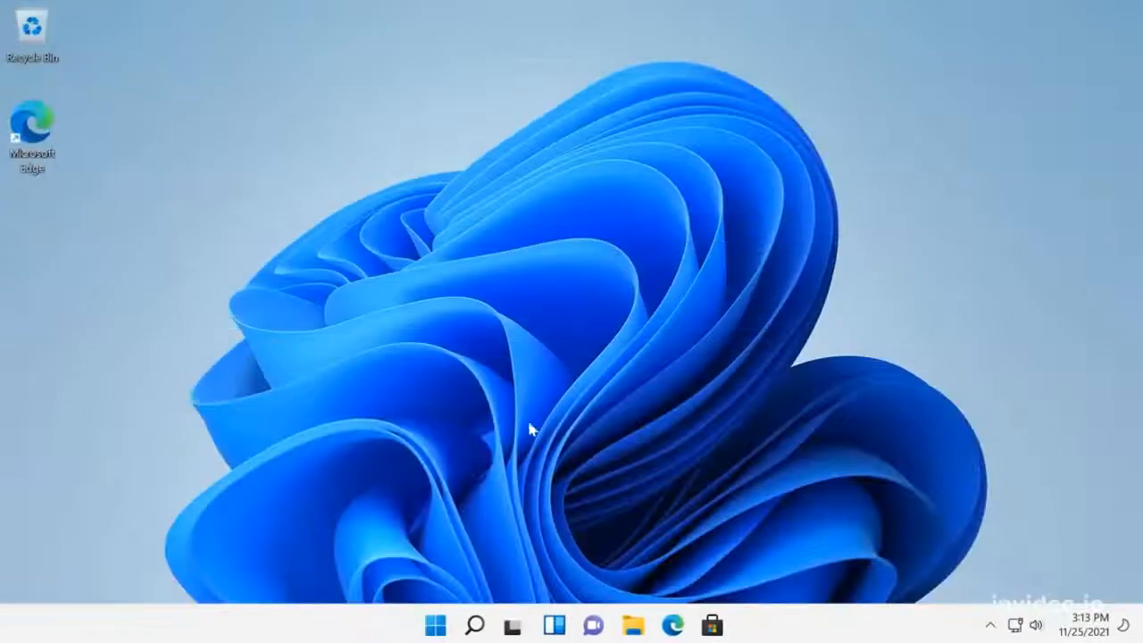
Step: Search for "edit", open Edit group policy, maximize the editor and widen its policy tree
{"action": "left_click", "coordinate": [475, 628]}
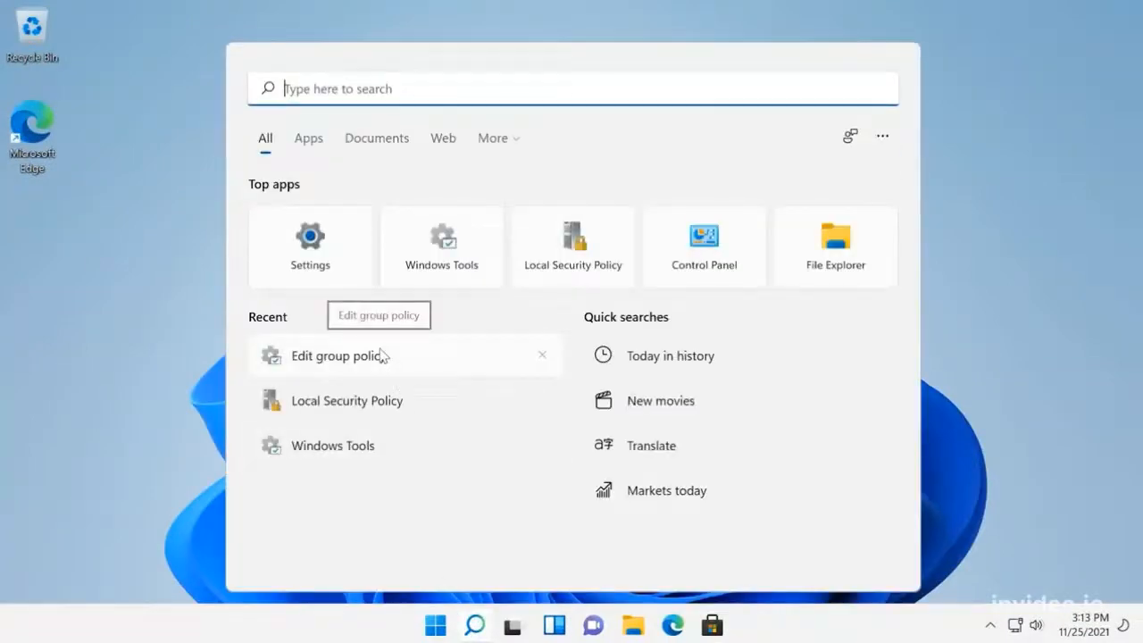
{"action": "type", "text": "edit"}
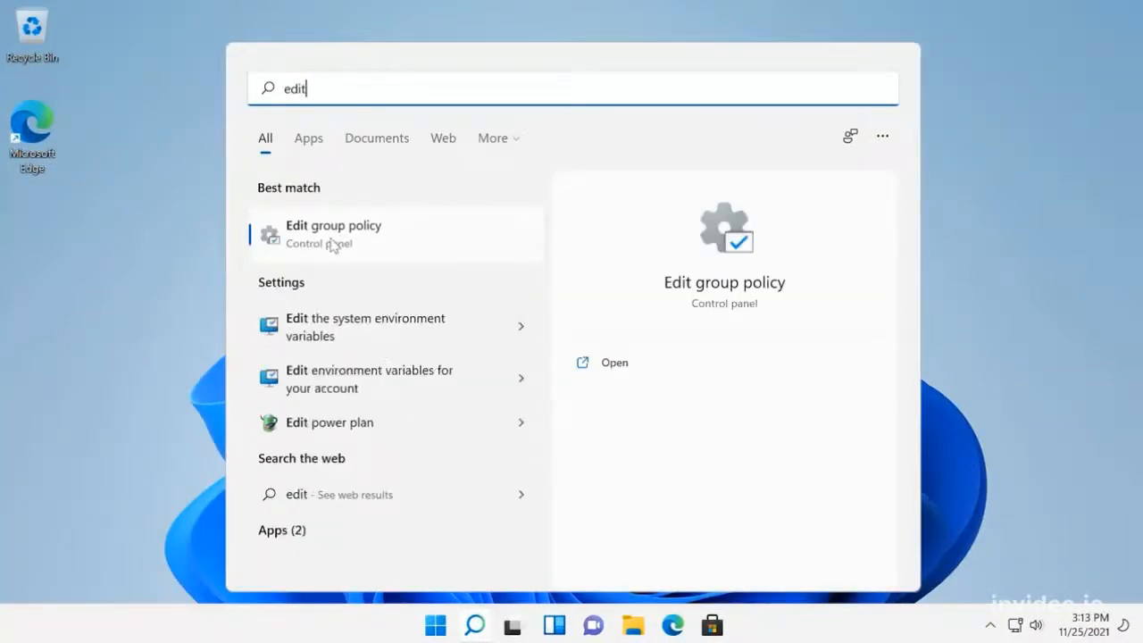
{"action": "left_click", "coordinate": [332, 245]}
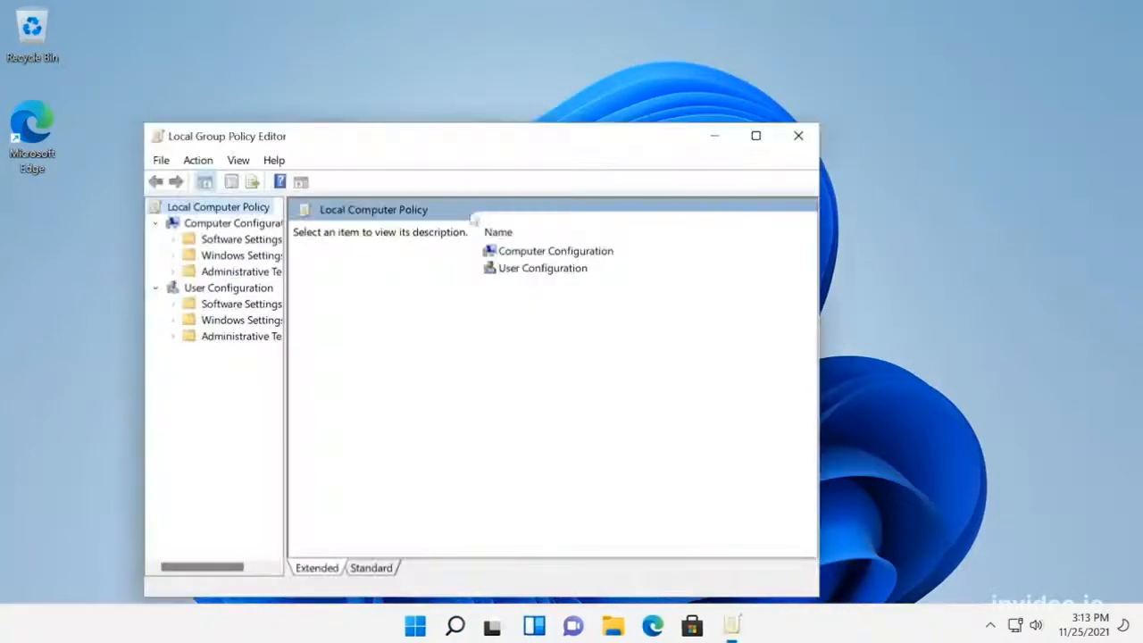
{"action": "left_click", "coordinate": [757, 135]}
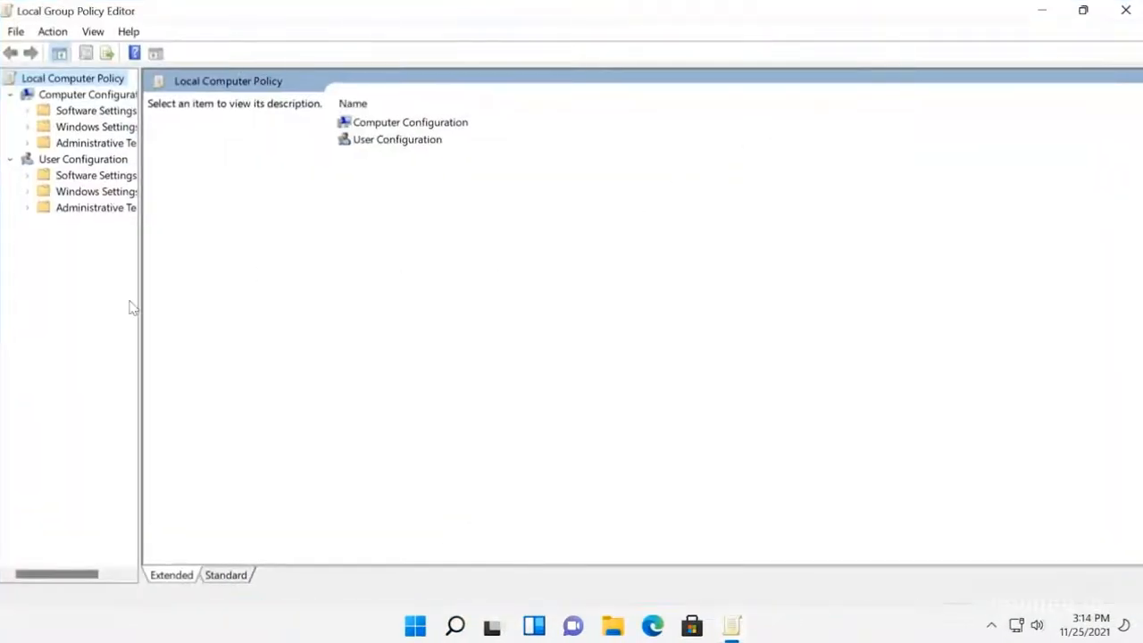
{"action": "left_click_drag", "start_coordinate": [154, 292], "coordinate": [190, 293]}
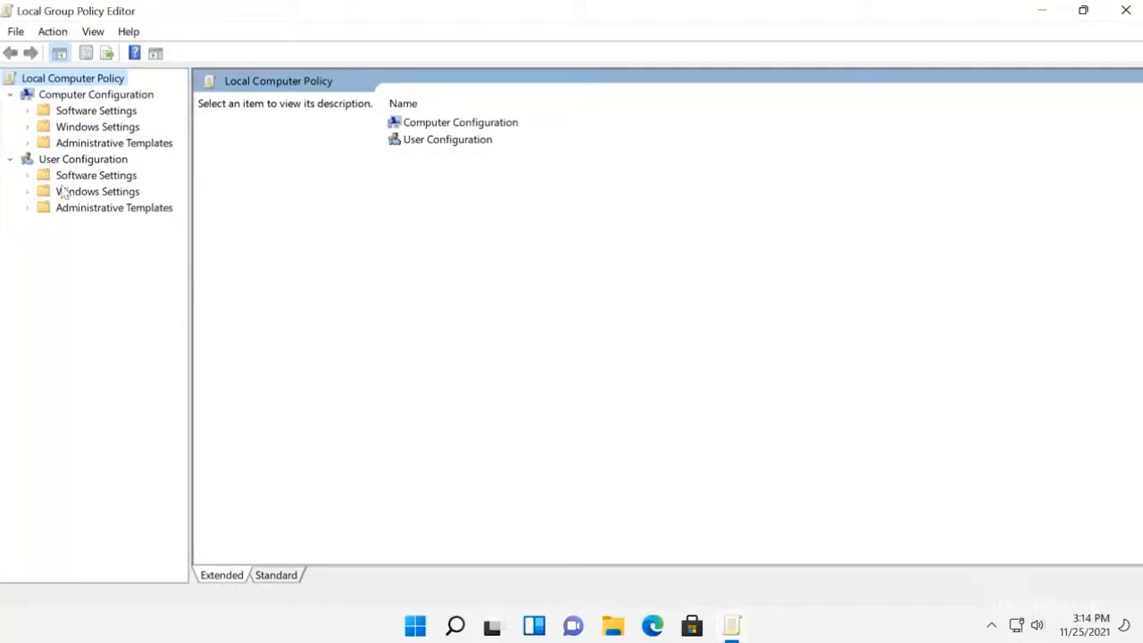
Step: Show the Microsoft Defender Antivirus policies under Computer Configuration, Administrative Templates, Windows Components
{"action": "left_click", "coordinate": [27, 144]}
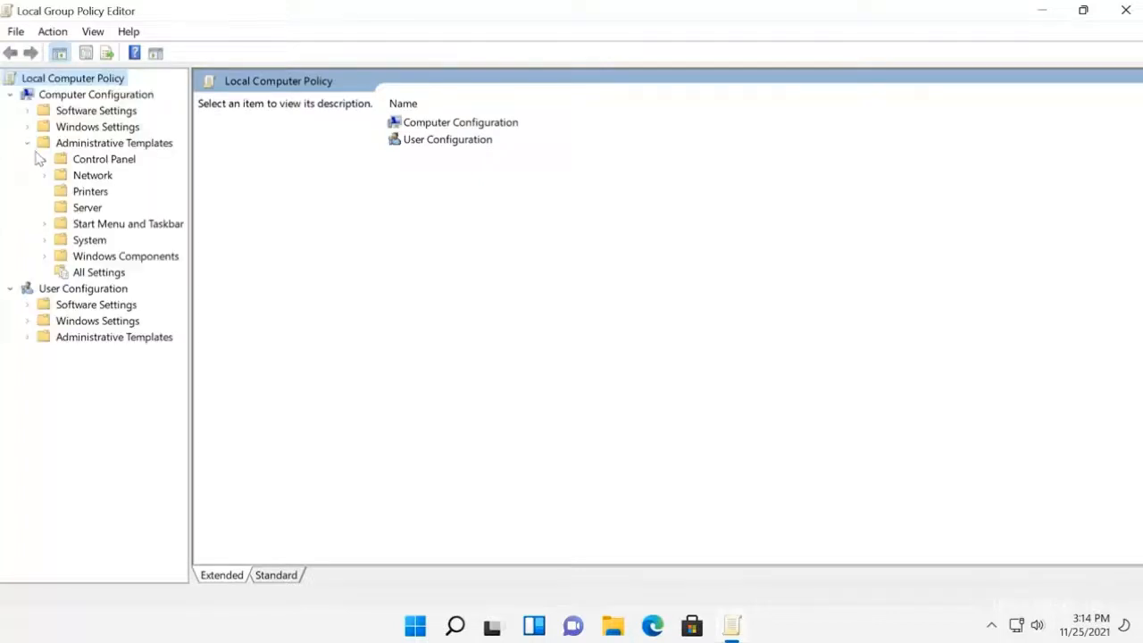
{"action": "left_click", "coordinate": [47, 258]}
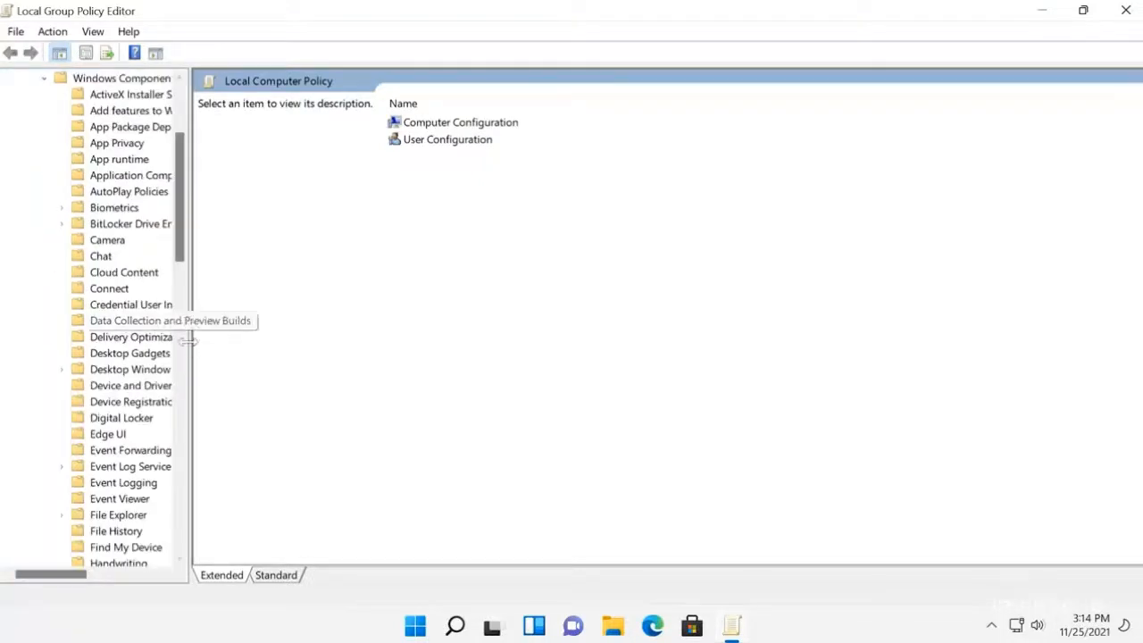
{"action": "left_click_drag", "start_coordinate": [217, 341], "coordinate": [241, 340]}
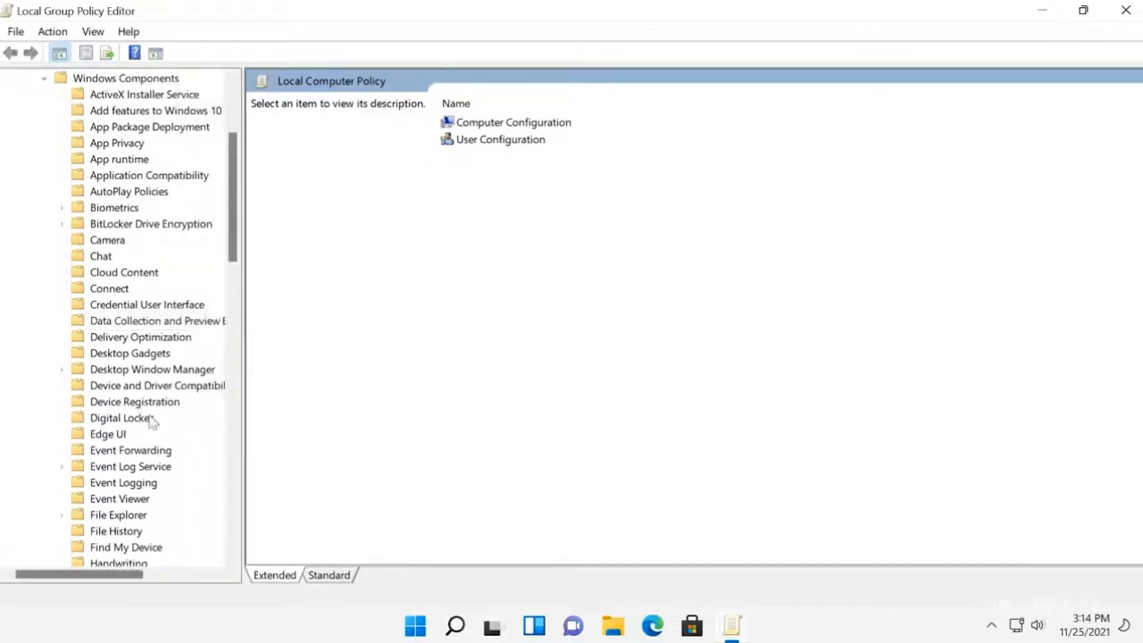
{"action": "scroll", "coordinate": [152, 424], "scroll_direction": "down", "scroll_amount": 2}
{"action": "scroll", "coordinate": [157, 422], "scroll_direction": "down", "scroll_amount": 5}
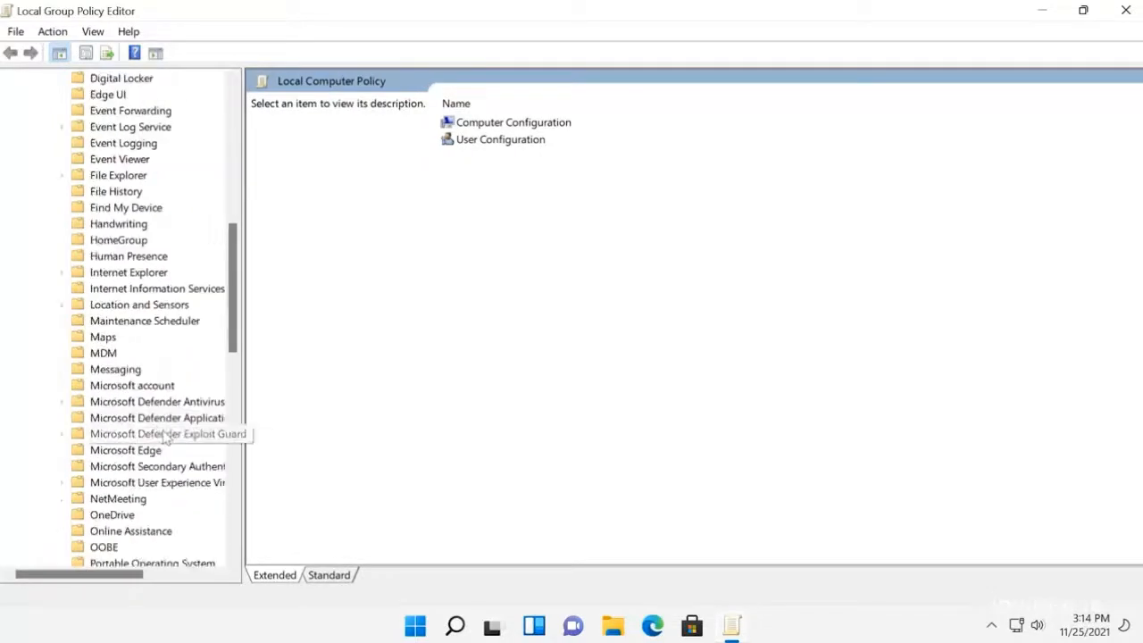
{"action": "left_click", "coordinate": [180, 404]}
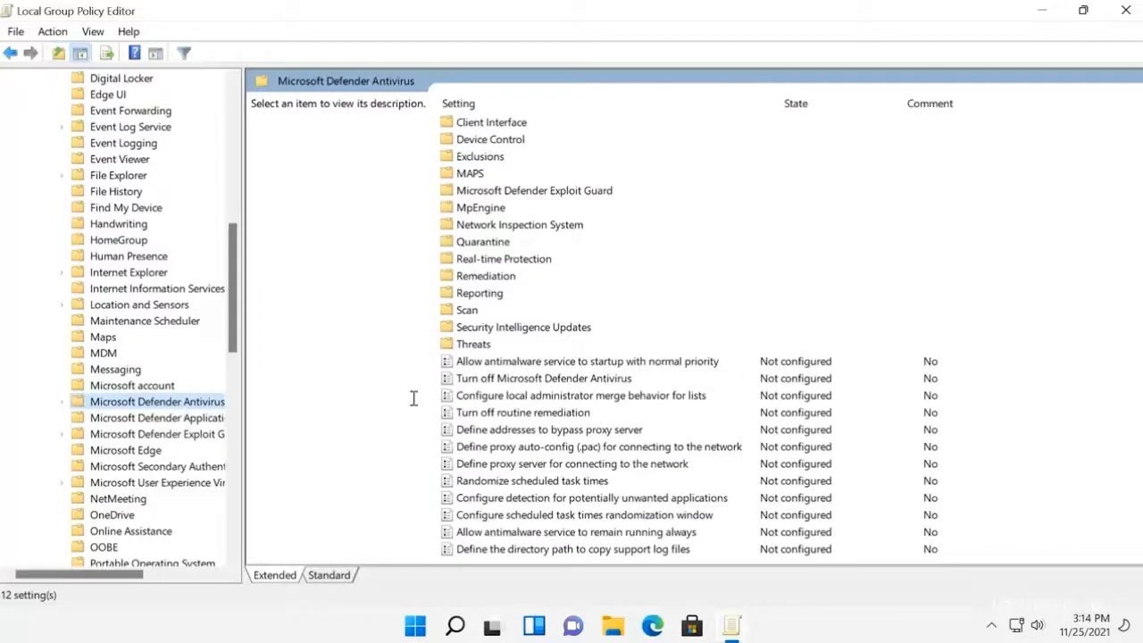
Step: Edit the "Turn off Microsoft Defender Antivirus" policy and set it to Enabled
{"action": "left_click", "coordinate": [525, 382]}
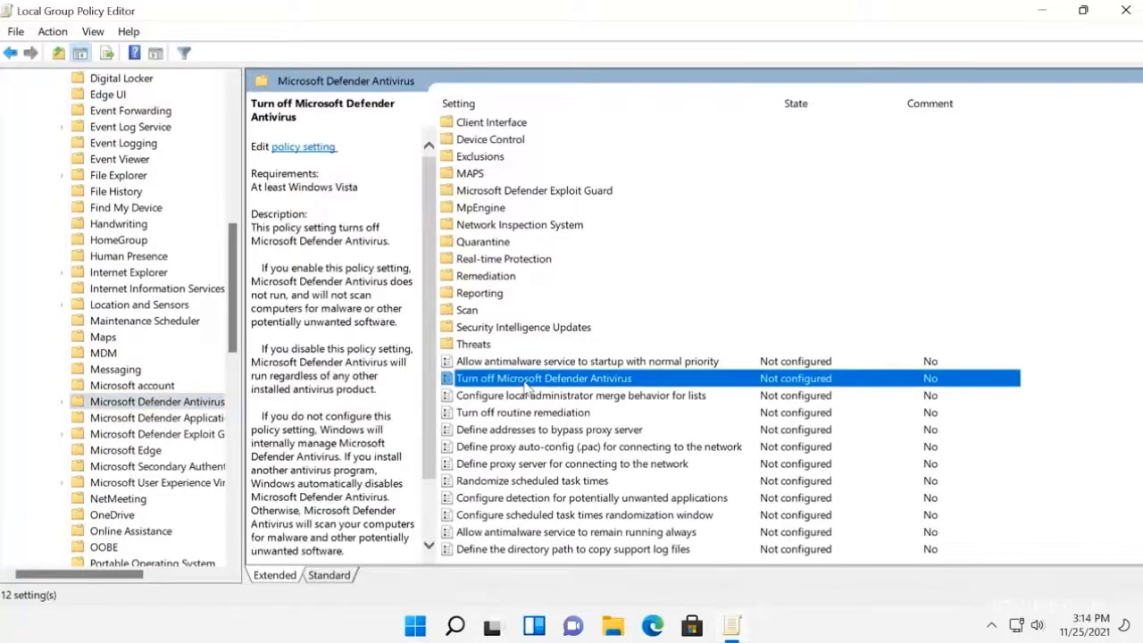
{"action": "right_click", "coordinate": [547, 386]}
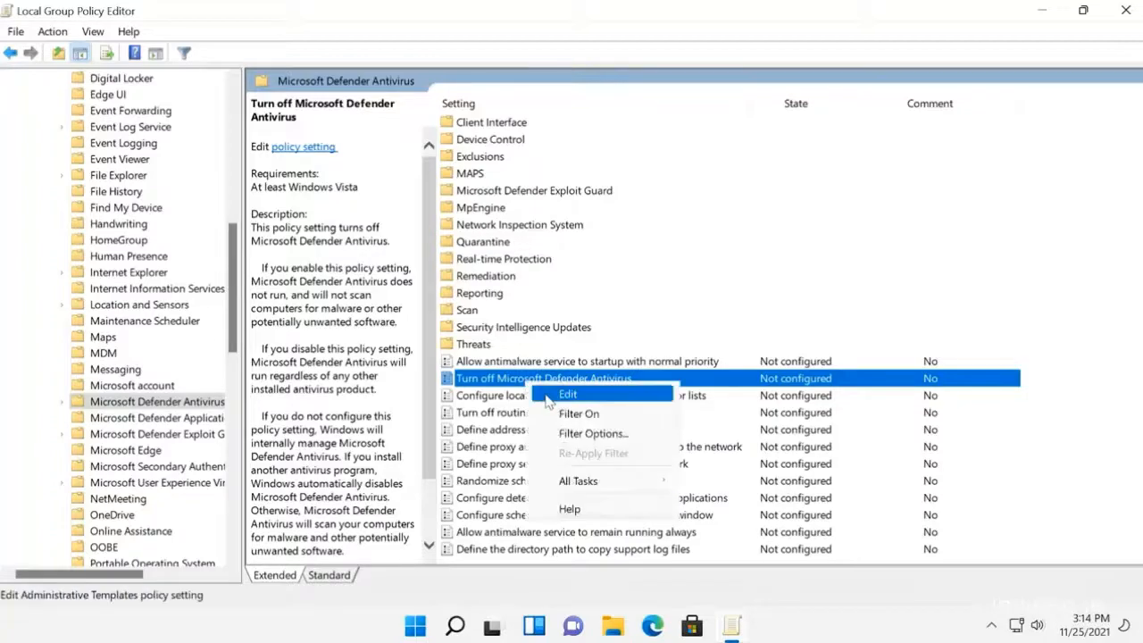
{"action": "left_click", "coordinate": [548, 399]}
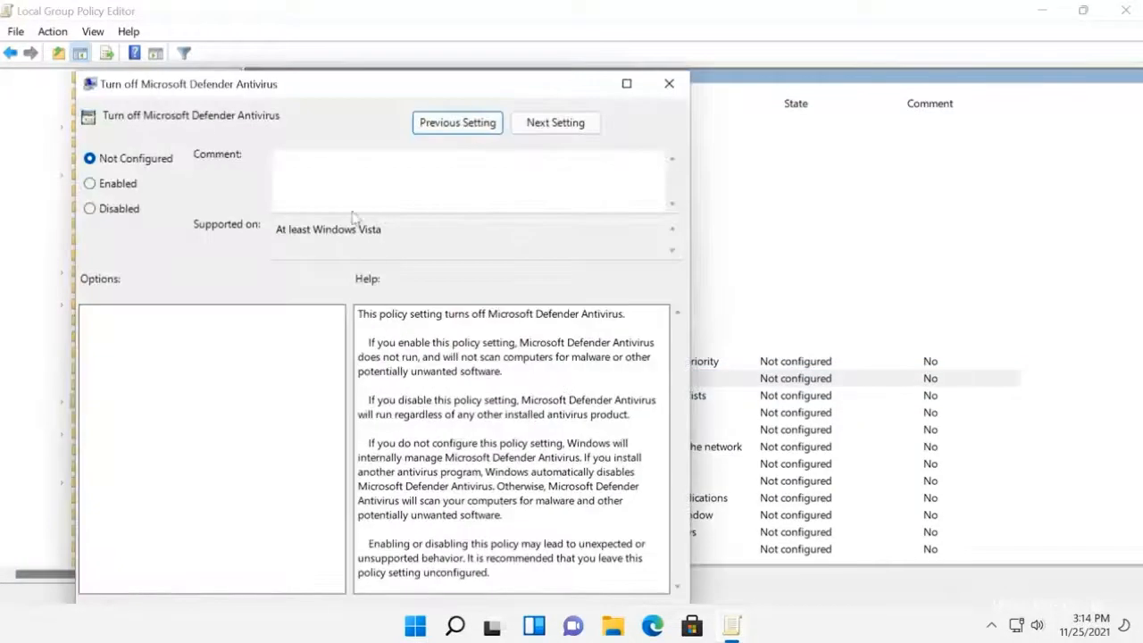
{"action": "left_click", "coordinate": [90, 184]}
{"action": "left_click_drag", "start_coordinate": [325, 85], "coordinate": [349, 52]}
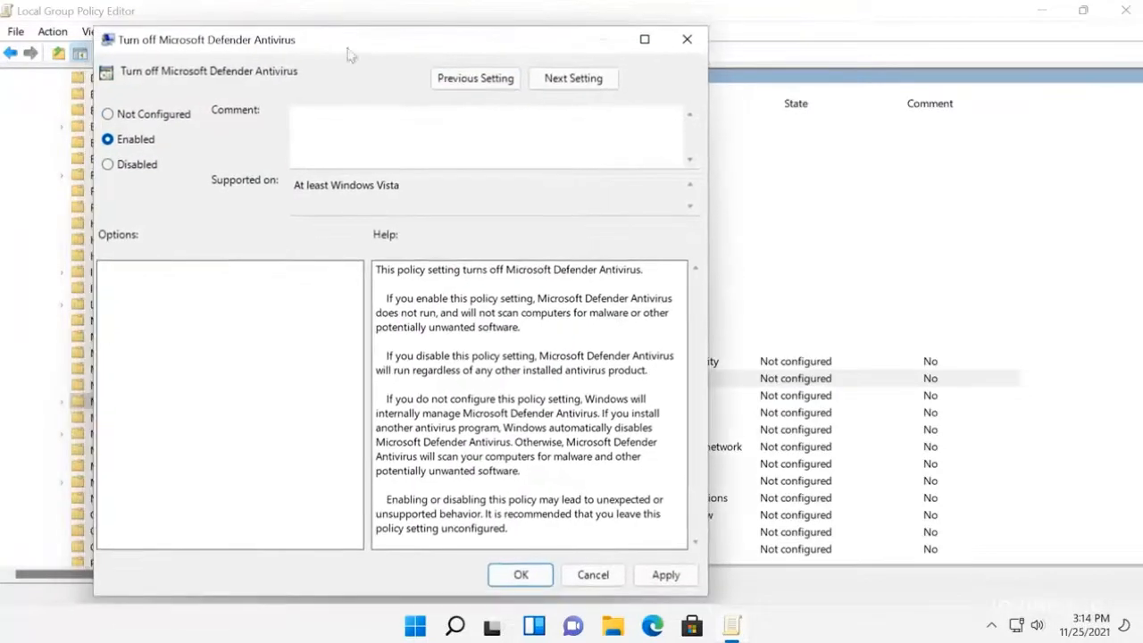
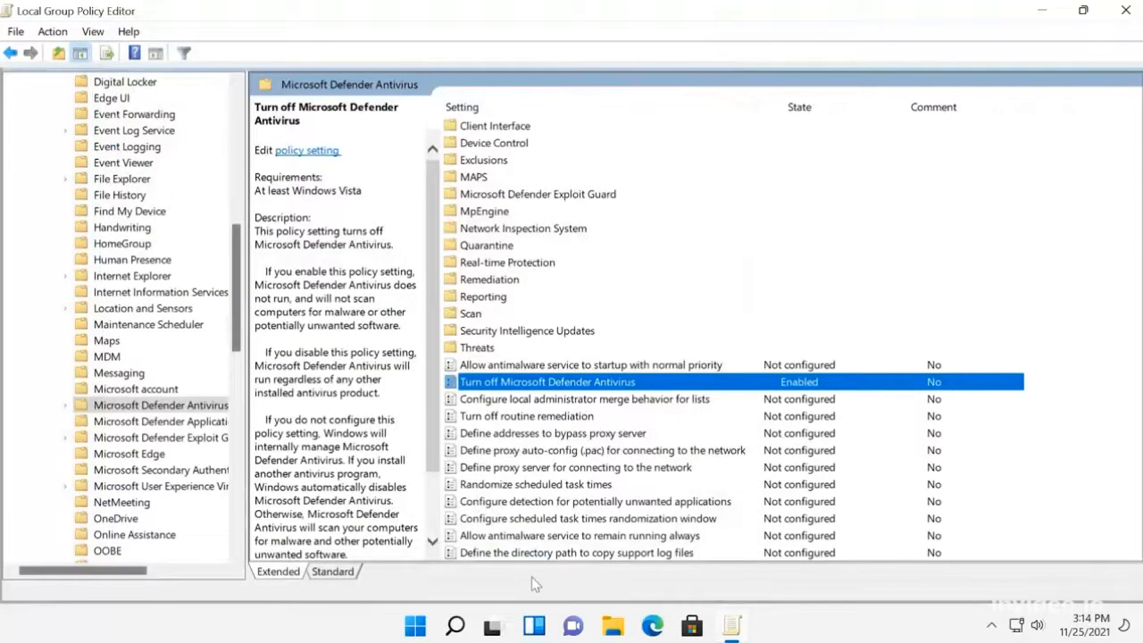
Step: Edit the "Allow antimalware service to remain running always" policy, set it to Disabled and apply the change
{"action": "left_click", "coordinate": [555, 536]}
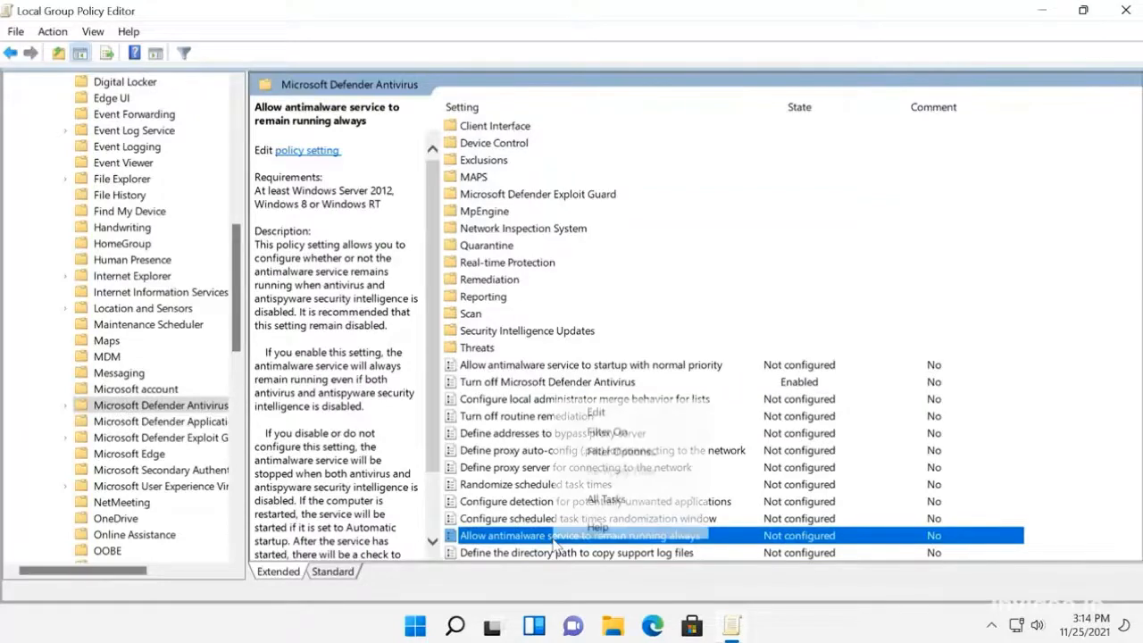
{"action": "right_click", "coordinate": [556, 538]}
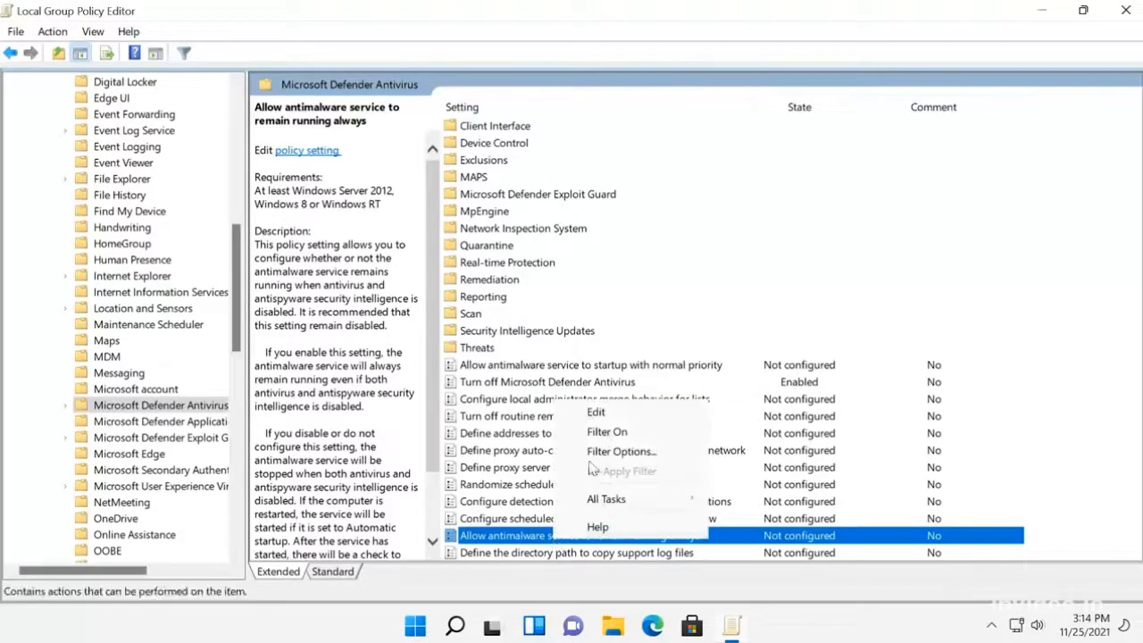
{"action": "left_click", "coordinate": [605, 416]}
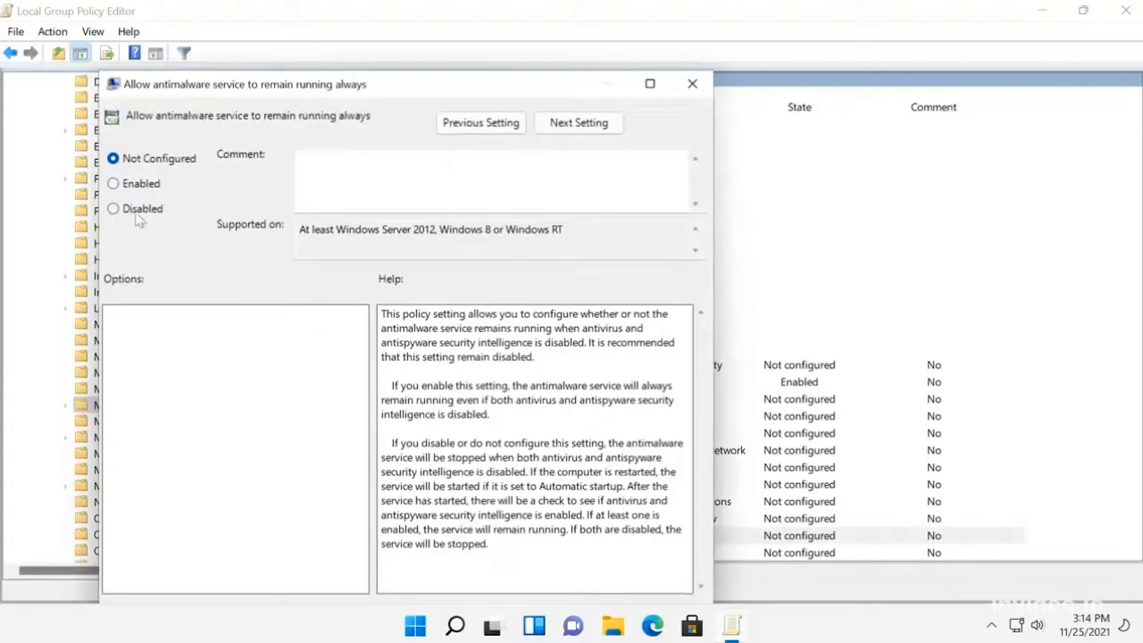
{"action": "left_click", "coordinate": [138, 212]}
{"action": "left_click_drag", "start_coordinate": [379, 92], "coordinate": [384, 77]}
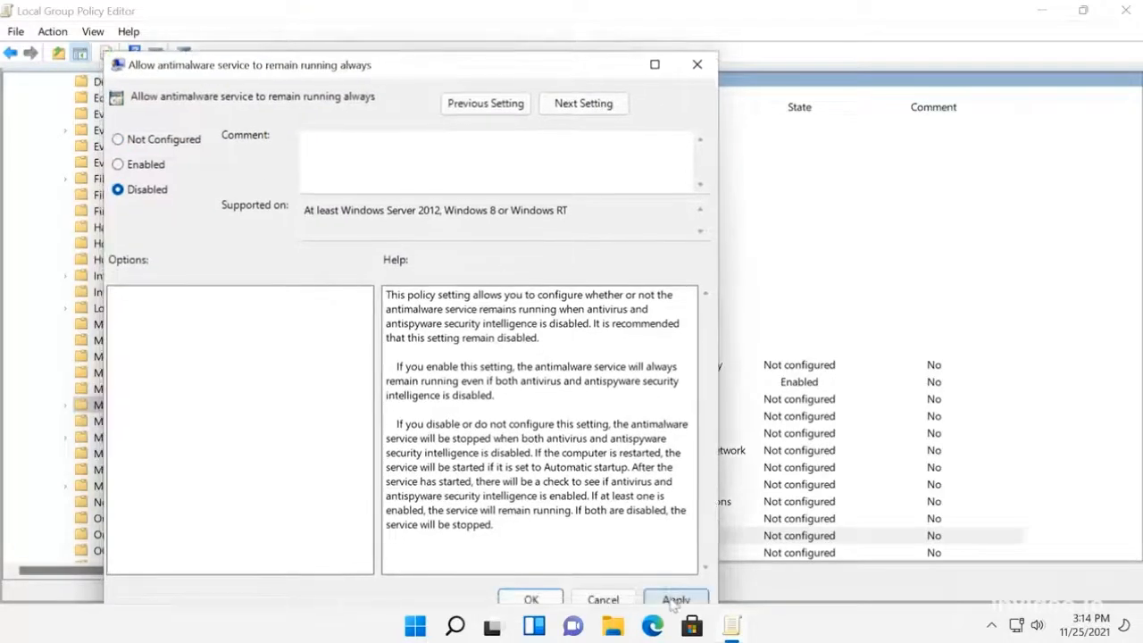
{"action": "left_click", "coordinate": [676, 601]}
{"action": "left_click", "coordinate": [547, 602]}
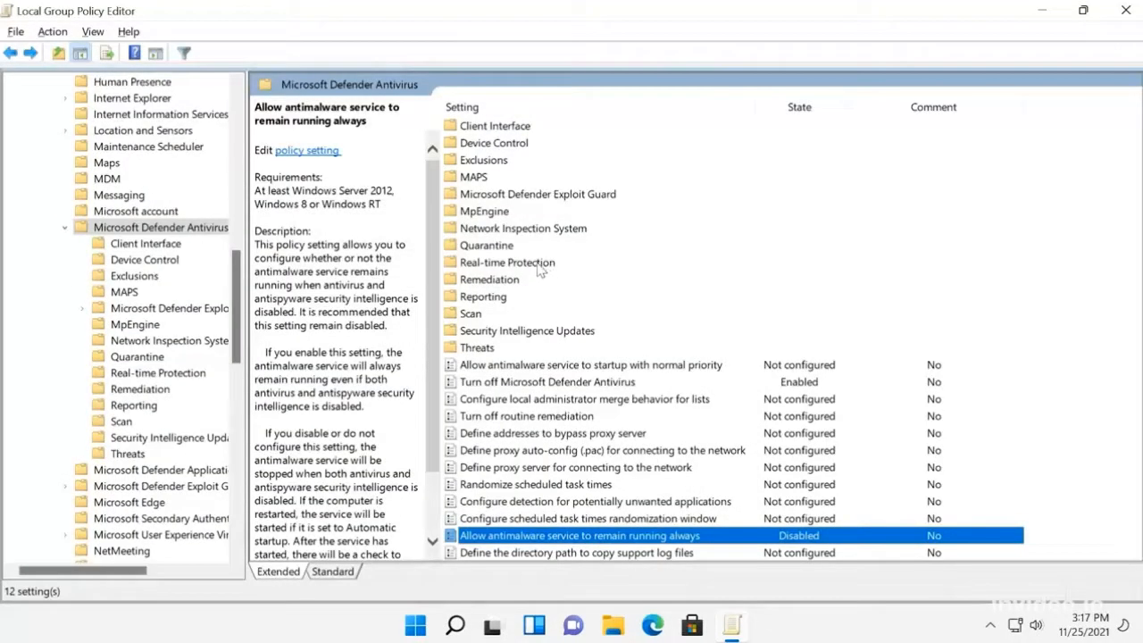
Step: Open the "Turn off real-time protection" policy in the Real-time Protection folder for editing
{"action": "left_click", "coordinate": [540, 268]}
{"action": "double_click", "coordinate": [540, 264]}
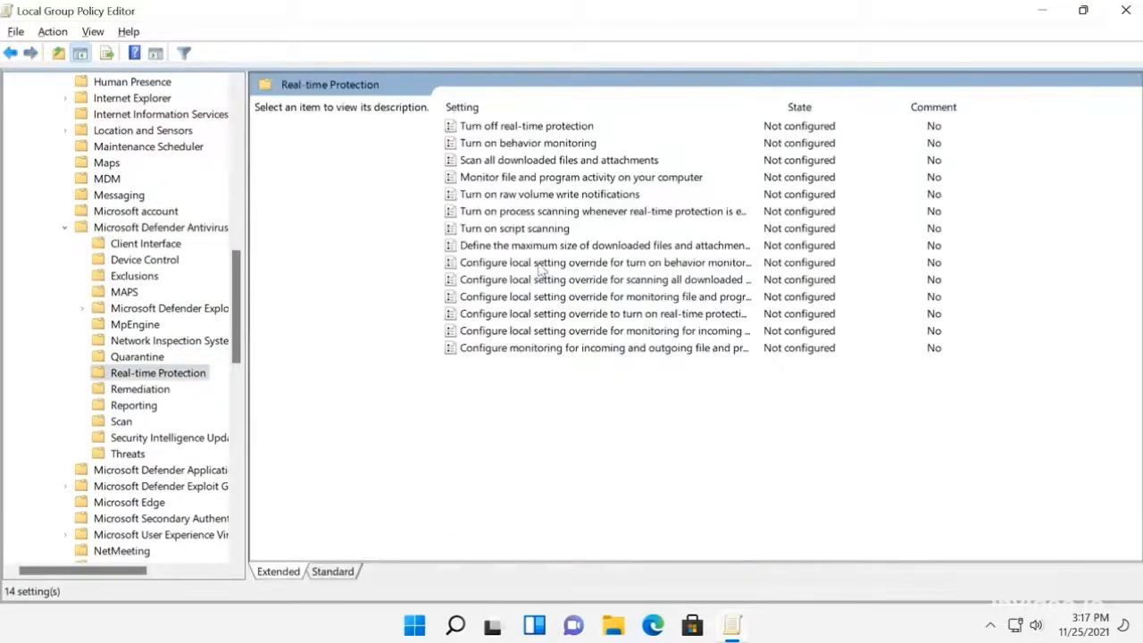
{"action": "left_click", "coordinate": [528, 129]}
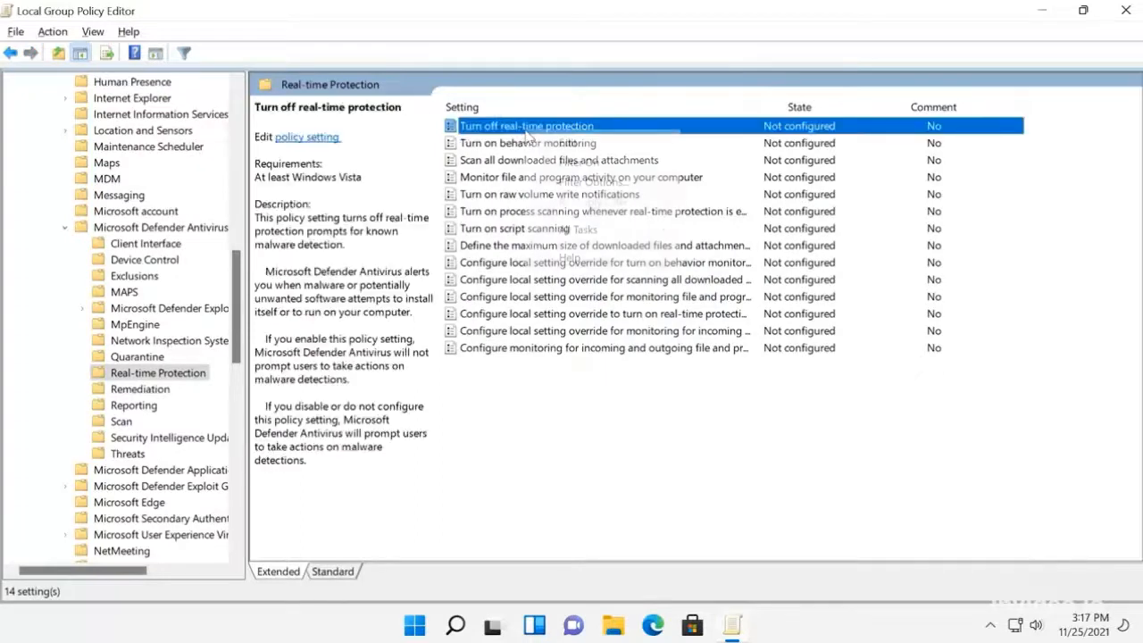
{"action": "right_click", "coordinate": [534, 135]}
{"action": "left_click", "coordinate": [566, 144]}
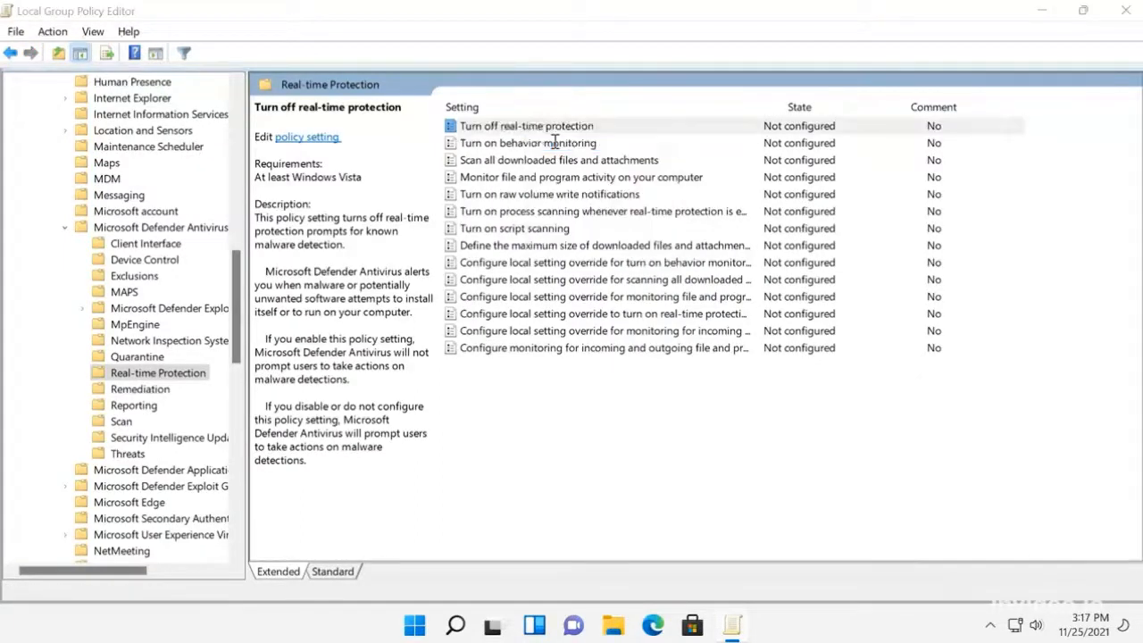
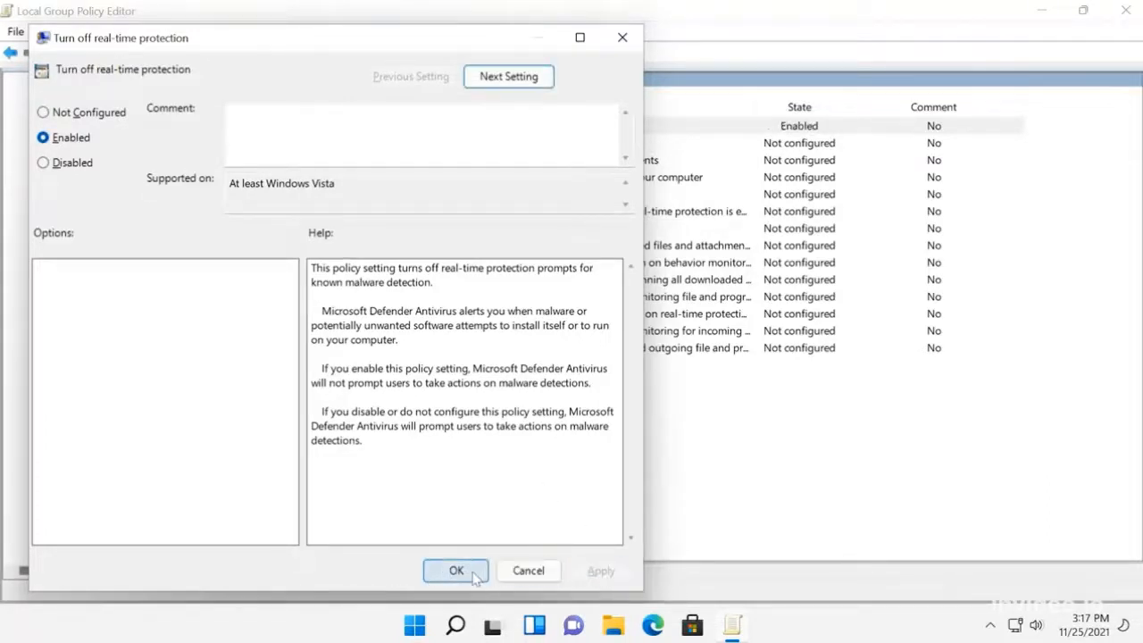
Step: Save the "Turn off real-time protection" policy with the Enabled option and close its settings
{"action": "left_click", "coordinate": [457, 571]}
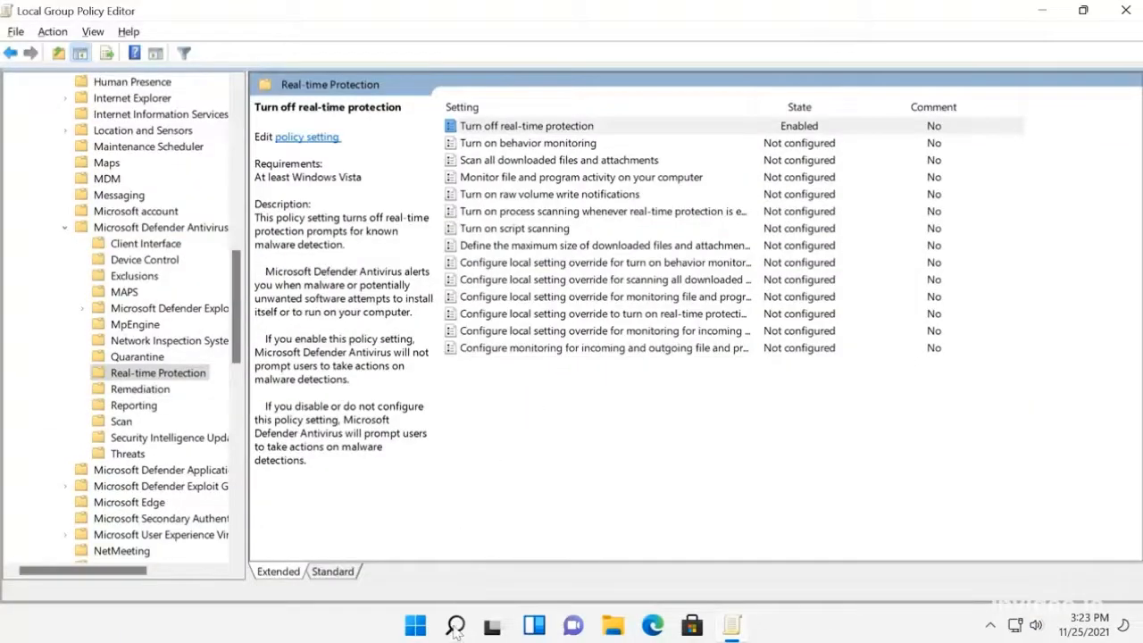
Step: Search Windows for "tas" to find the Task Scheduler app
{"action": "left_click", "coordinate": [455, 627]}
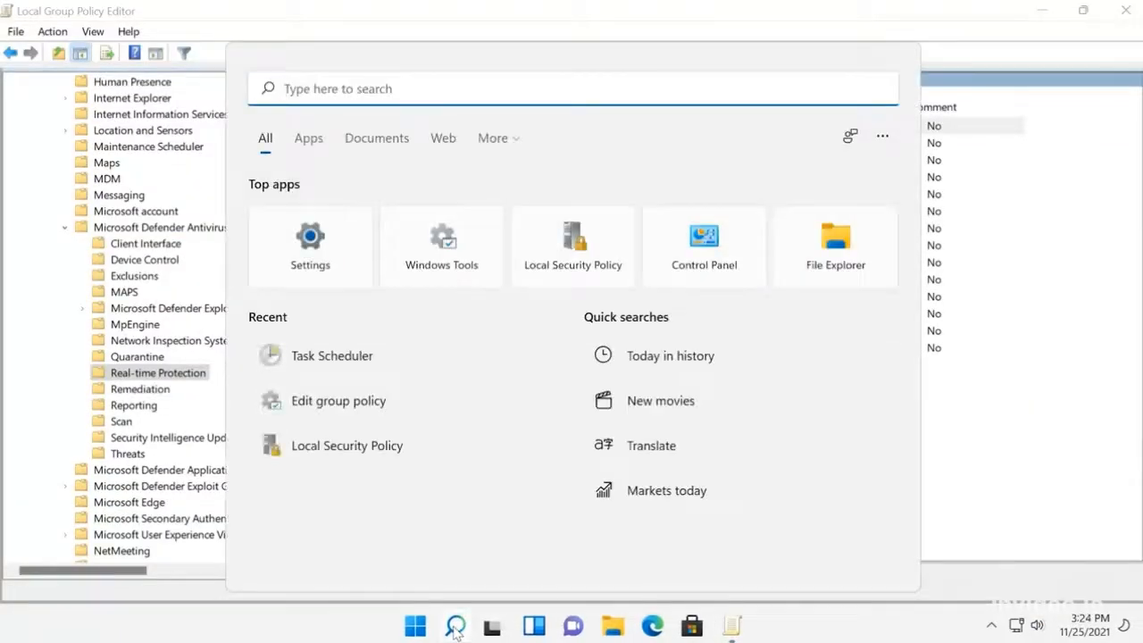
{"action": "type", "text": "tas"}
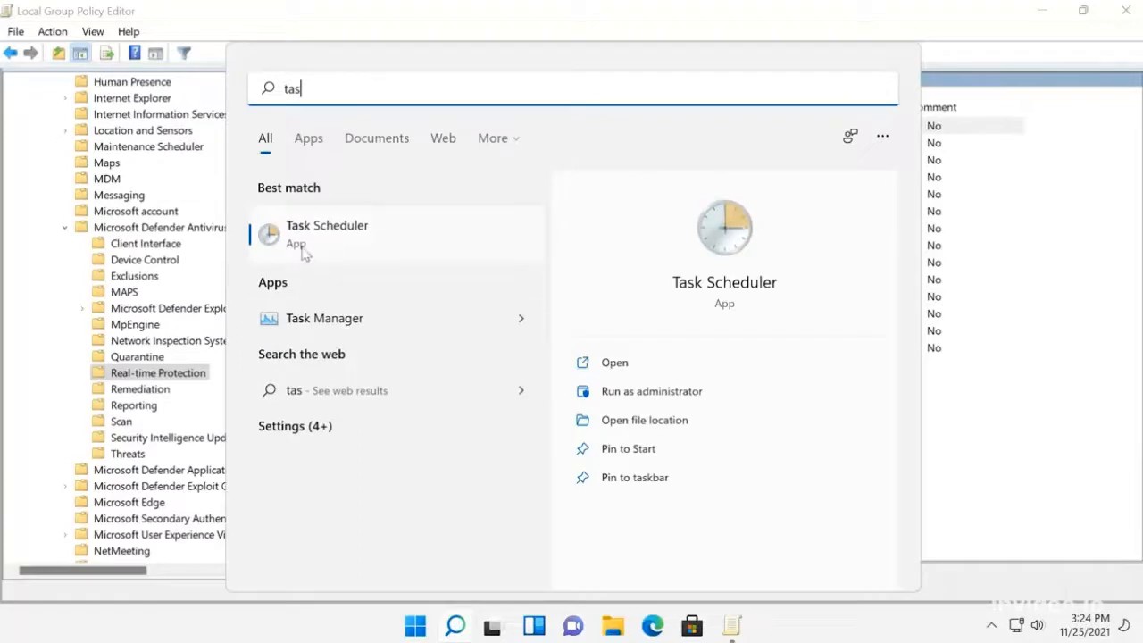
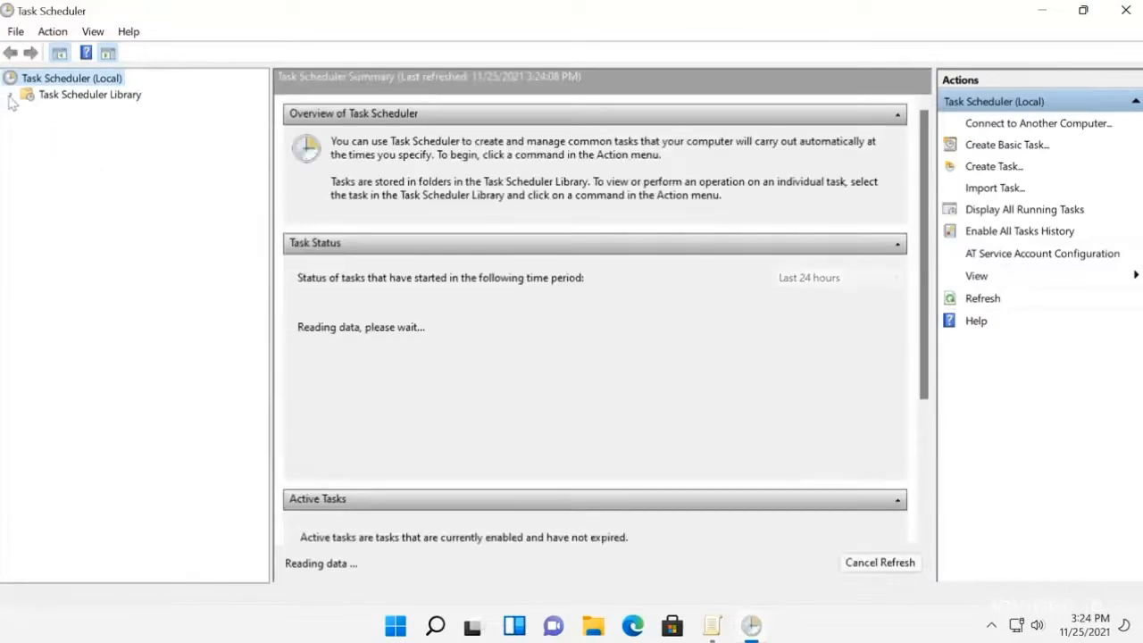
Step: Open the Windows Defender task folder under Microsoft > Windows in the Task Scheduler Library
{"action": "left_click", "coordinate": [11, 96]}
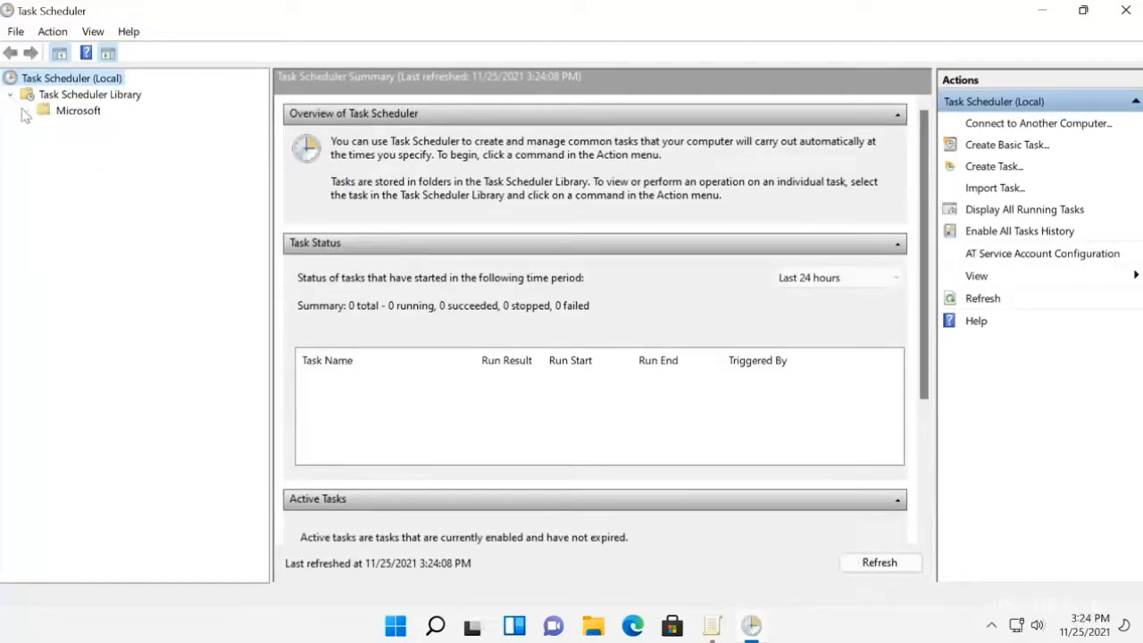
{"action": "left_click", "coordinate": [27, 111]}
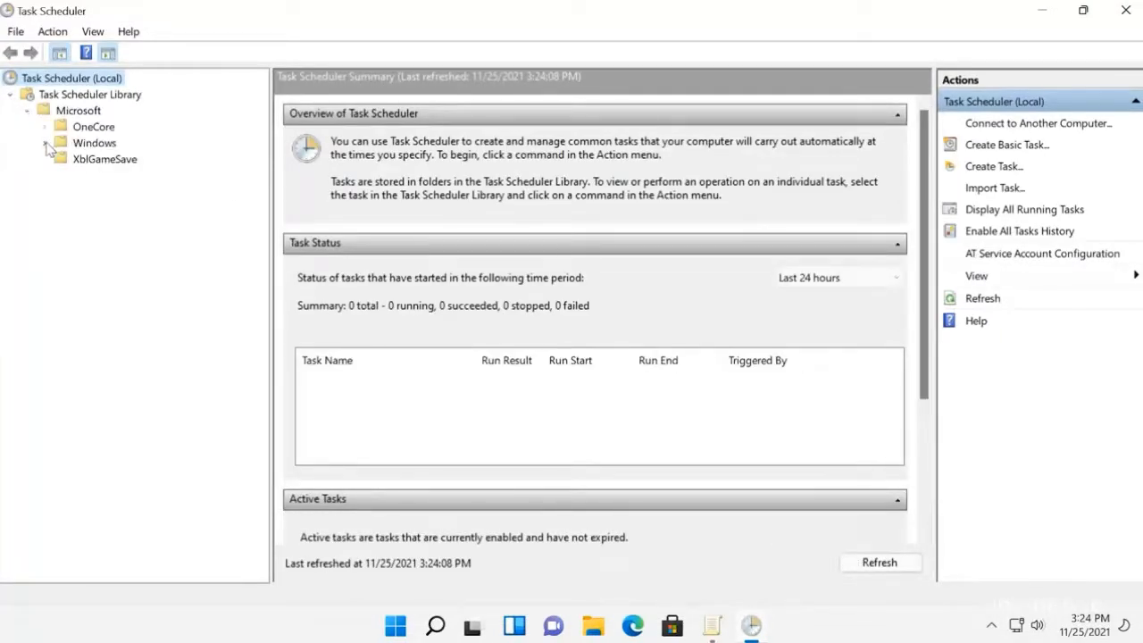
{"action": "left_click", "coordinate": [44, 144]}
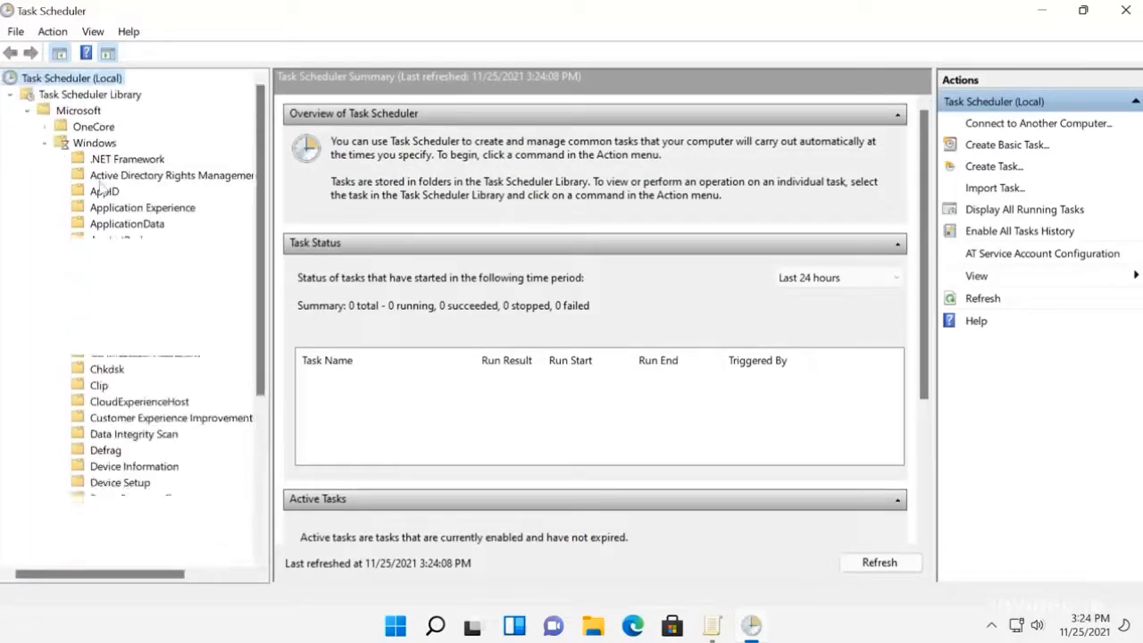
{"action": "scroll", "coordinate": [174, 321], "scroll_direction": "down", "scroll_amount": 6}
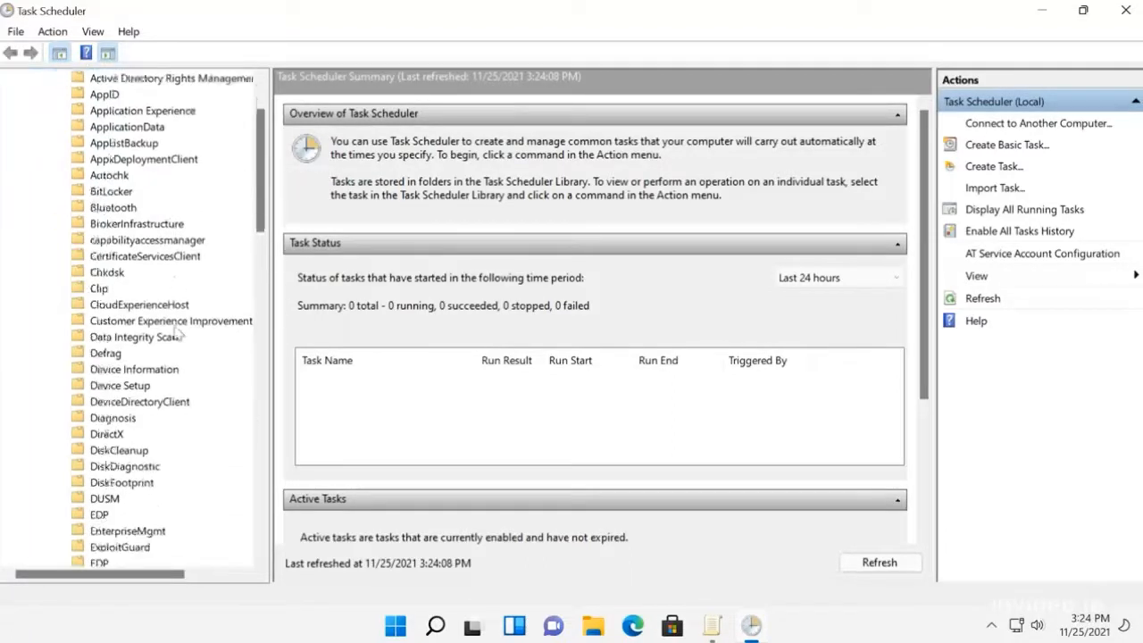
{"action": "scroll", "coordinate": [174, 360], "scroll_direction": "down", "scroll_amount": 7}
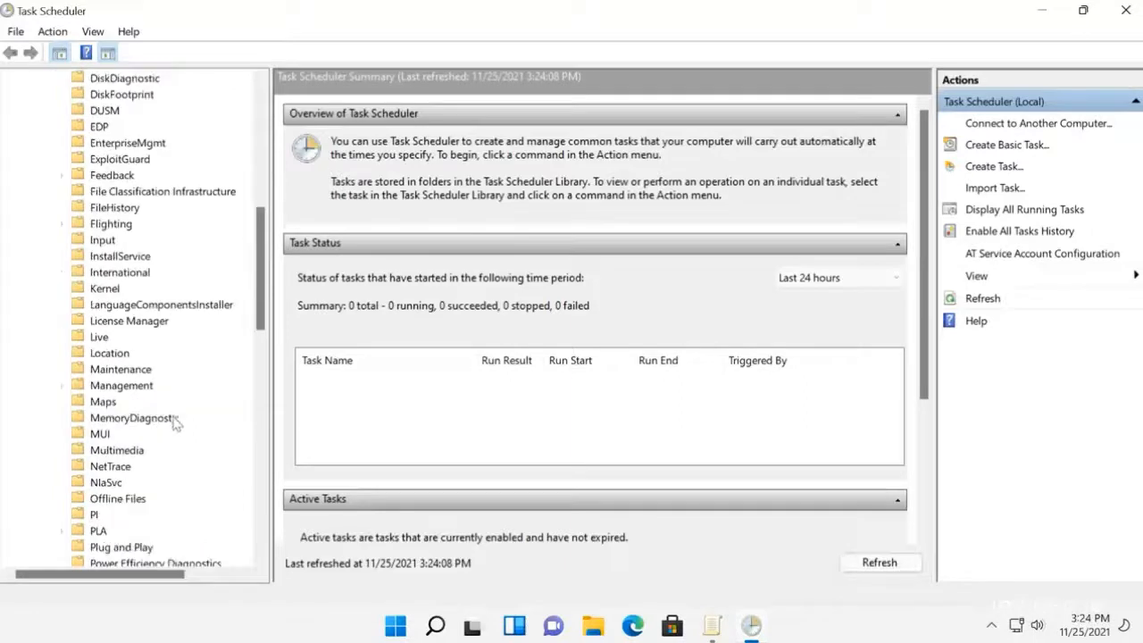
{"action": "scroll", "coordinate": [174, 459], "scroll_direction": "down", "scroll_amount": 9}
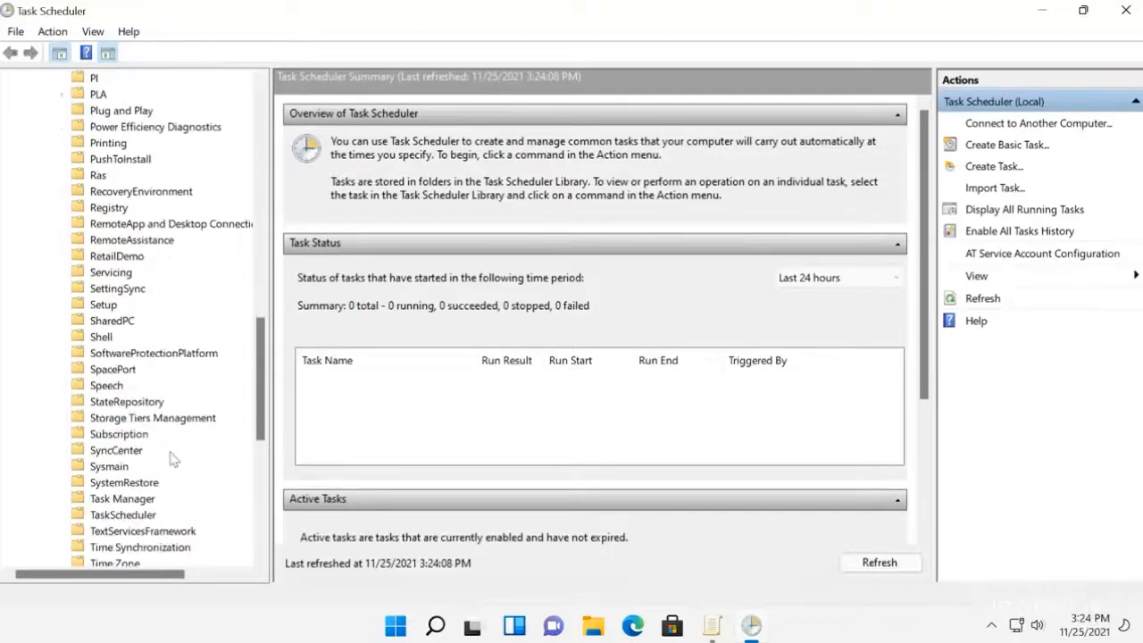
{"action": "scroll", "coordinate": [174, 460], "scroll_direction": "down", "scroll_amount": 2}
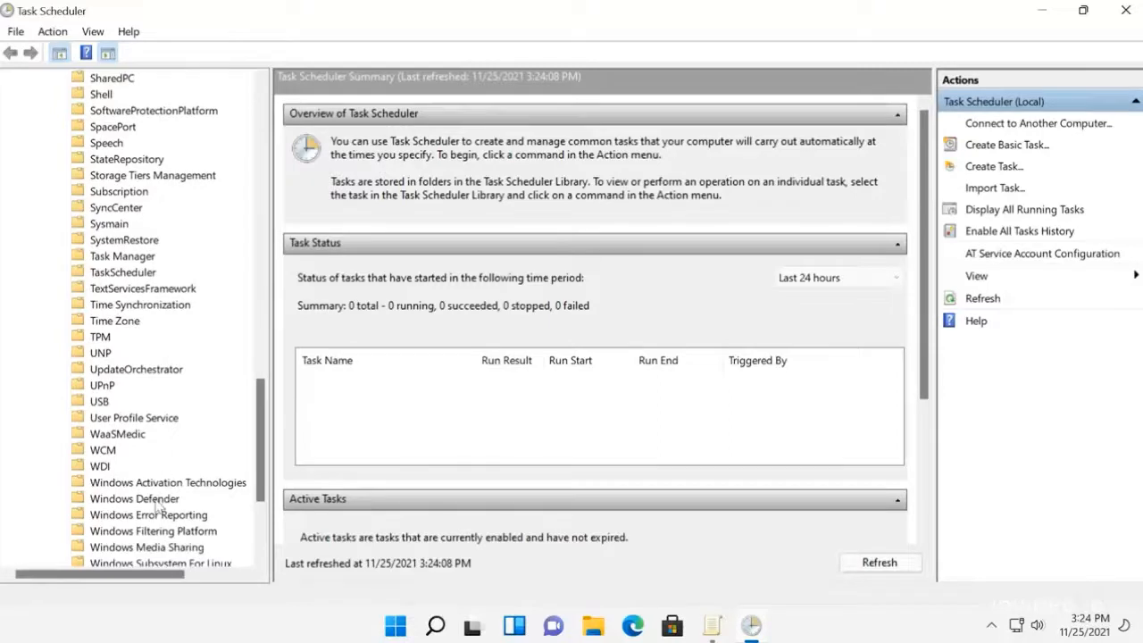
{"action": "left_click", "coordinate": [158, 502]}
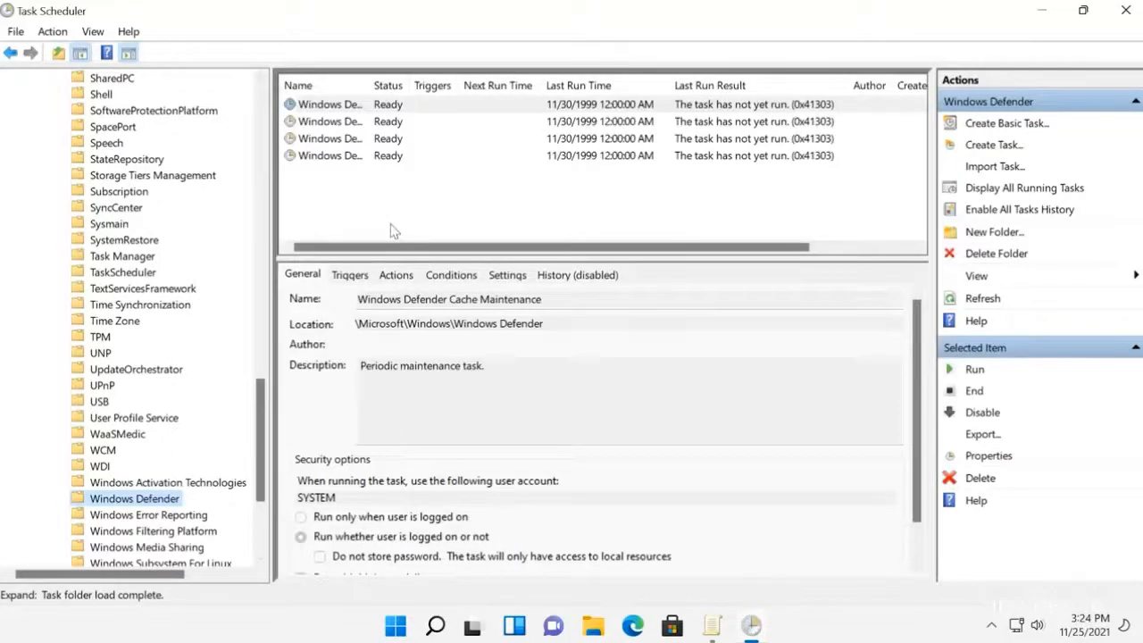
Step: Disable the Windows Defender Cache Maintenance and Windows Defender Cleanup scheduled tasks
{"action": "left_click", "coordinate": [389, 108]}
{"action": "left_click", "coordinate": [387, 125]}
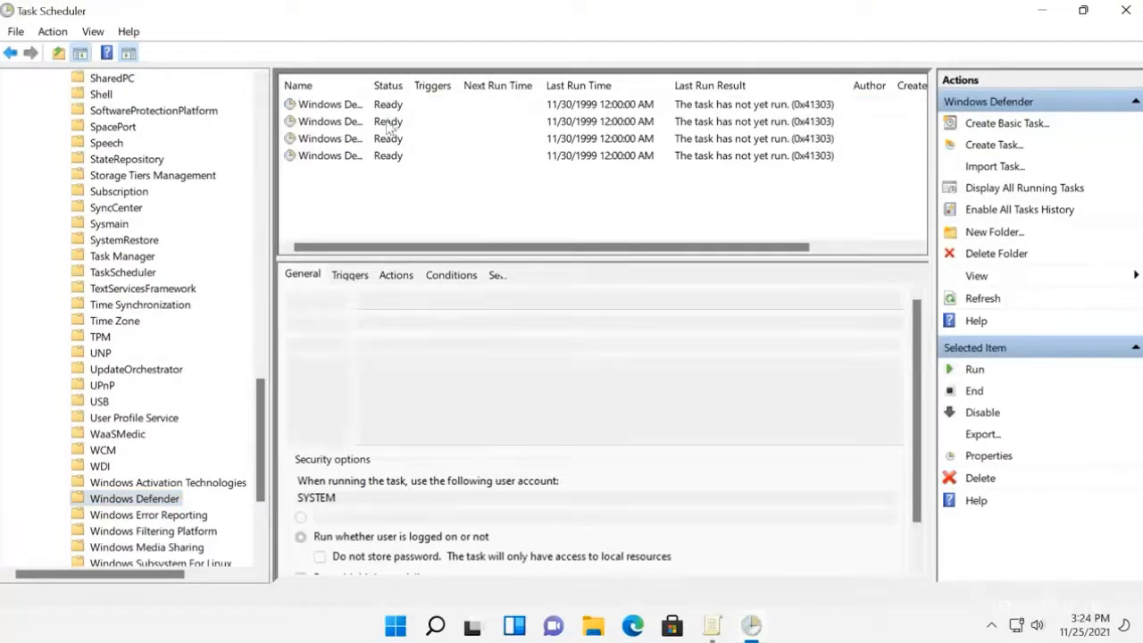
{"action": "left_click", "coordinate": [387, 140]}
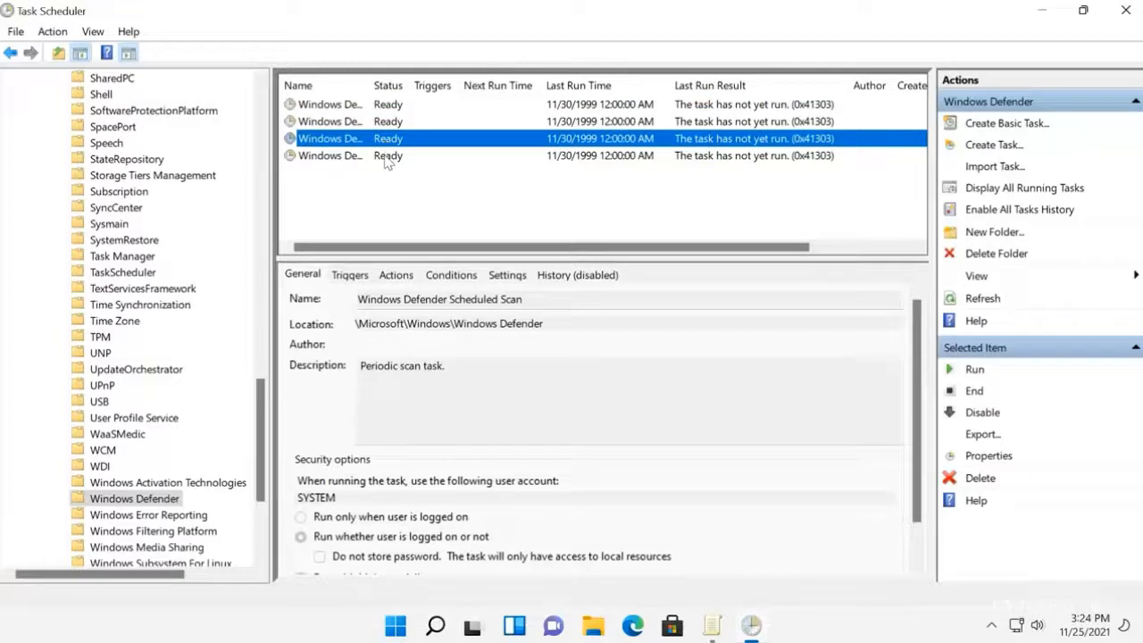
{"action": "left_click", "coordinate": [388, 158]}
{"action": "left_click", "coordinate": [390, 107]}
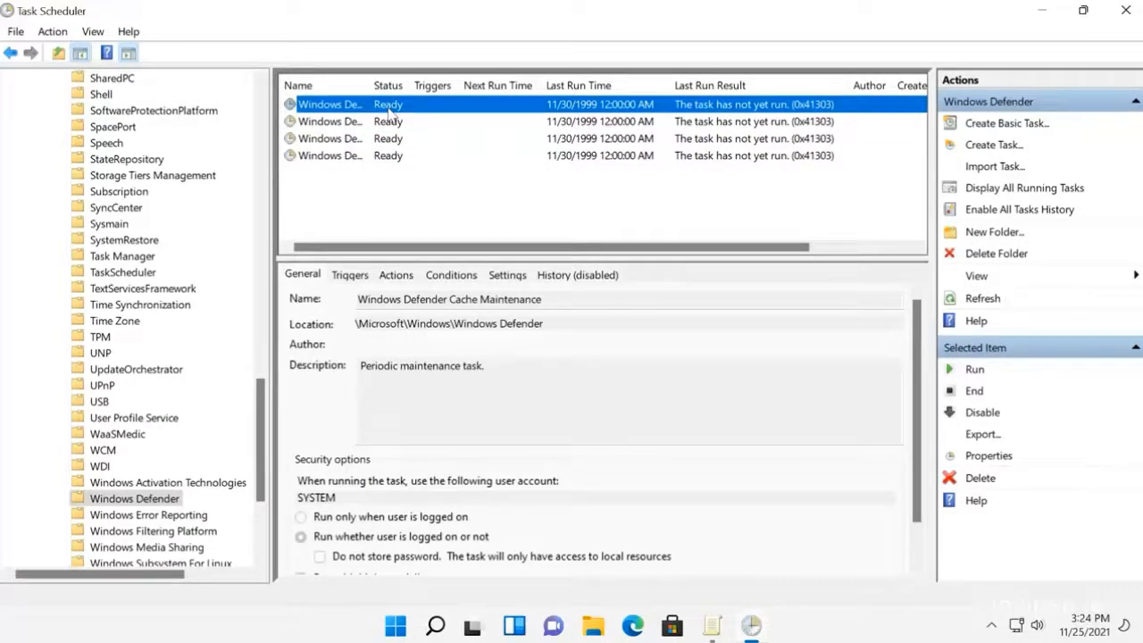
{"action": "right_click", "coordinate": [389, 109]}
{"action": "left_click", "coordinate": [428, 158]}
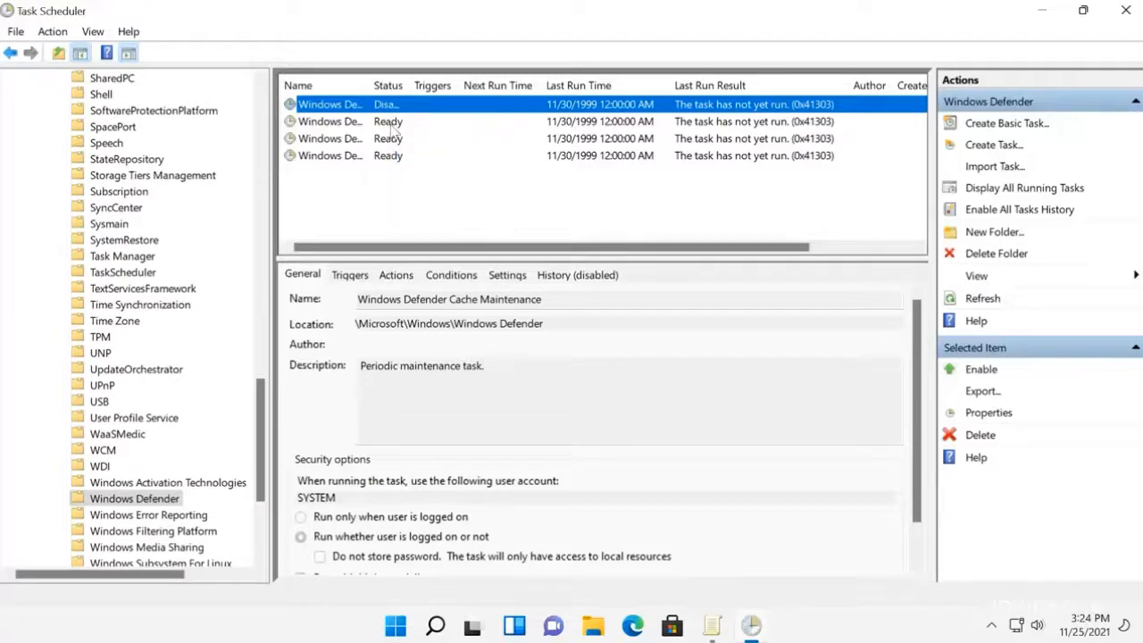
{"action": "right_click", "coordinate": [390, 125]}
{"action": "left_click", "coordinate": [425, 177]}
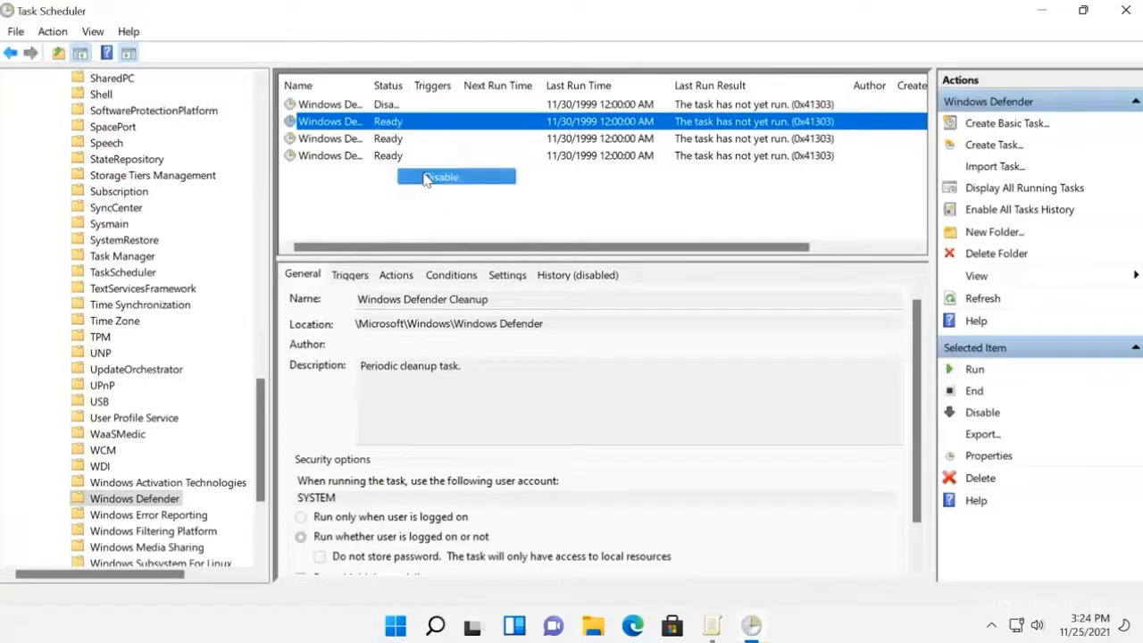
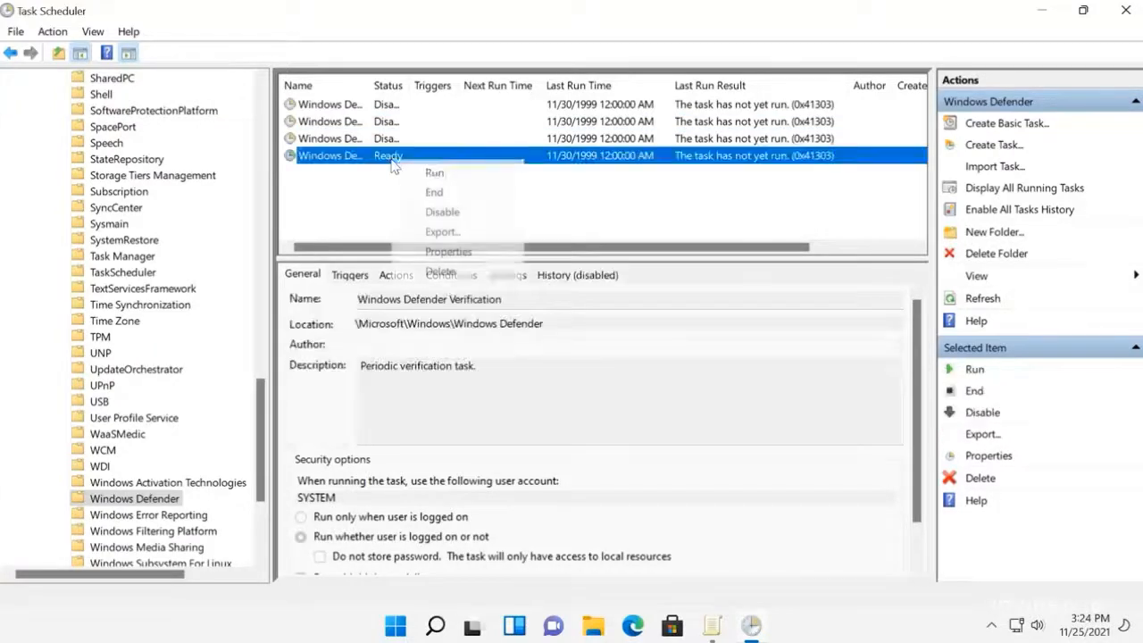
Step: Disable the Windows Defender Verification scheduled task
{"action": "left_click", "coordinate": [431, 211]}
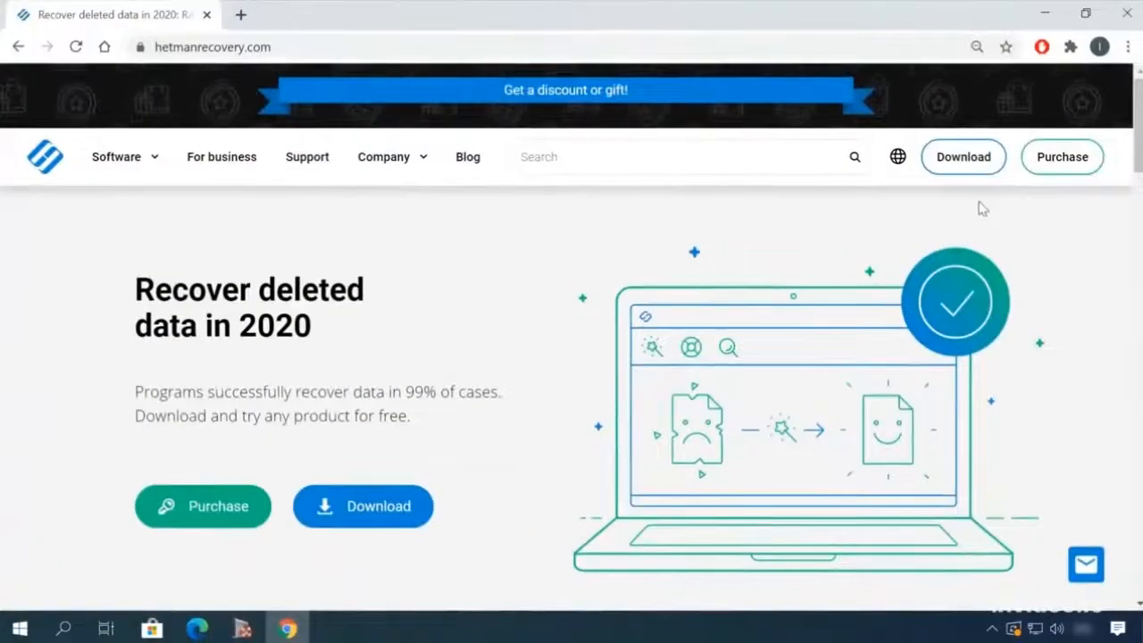
Step: Switch to the Hetman Recovery website in Chrome and download the Hetman Partition Recovery 3.1 installation file
{"action": "scroll", "coordinate": [592, 279], "scroll_direction": "down", "scroll_amount": 5}
{"action": "scroll", "coordinate": [592, 279], "scroll_direction": "down", "scroll_amount": 10}
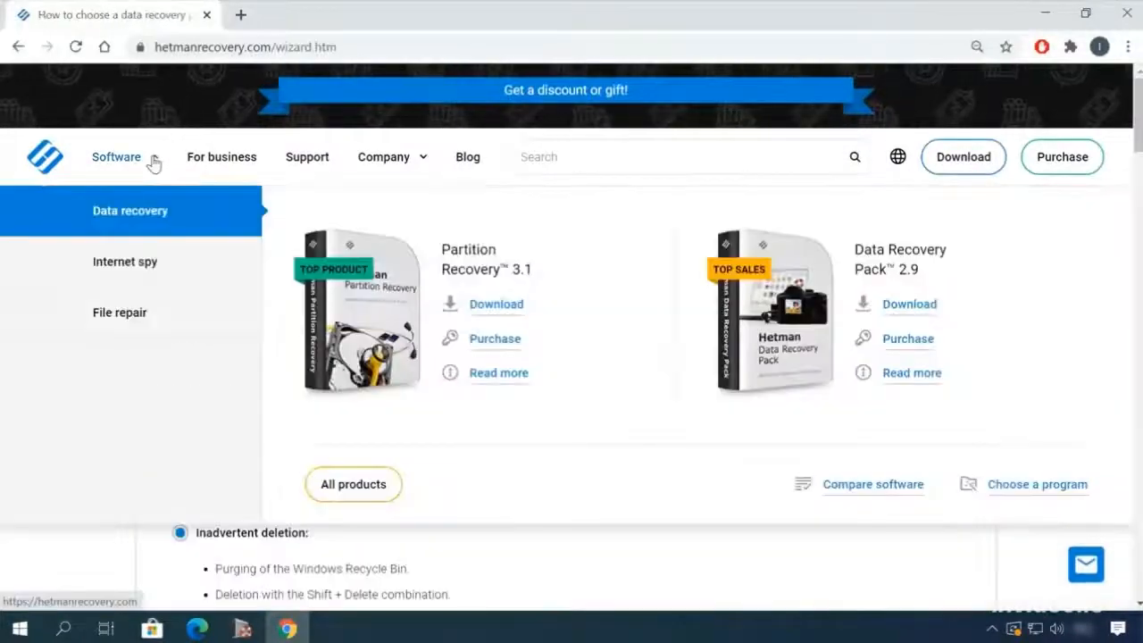
{"action": "left_click", "coordinate": [375, 496]}
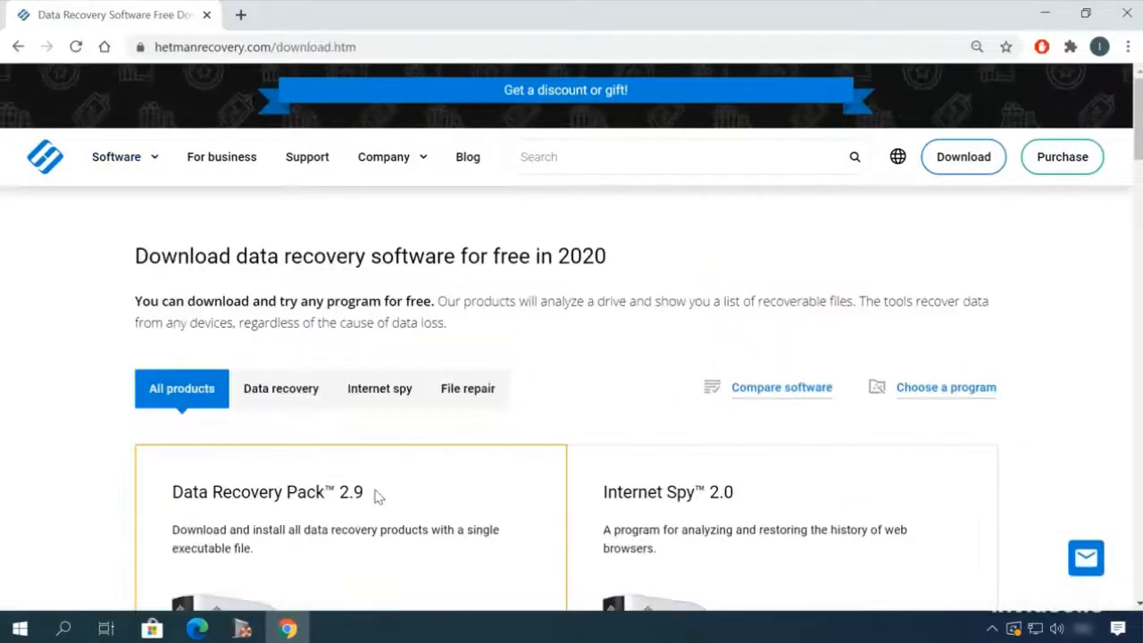
{"action": "scroll", "coordinate": [454, 452], "scroll_direction": "down", "scroll_amount": 8}
{"action": "left_click", "coordinate": [225, 541]}
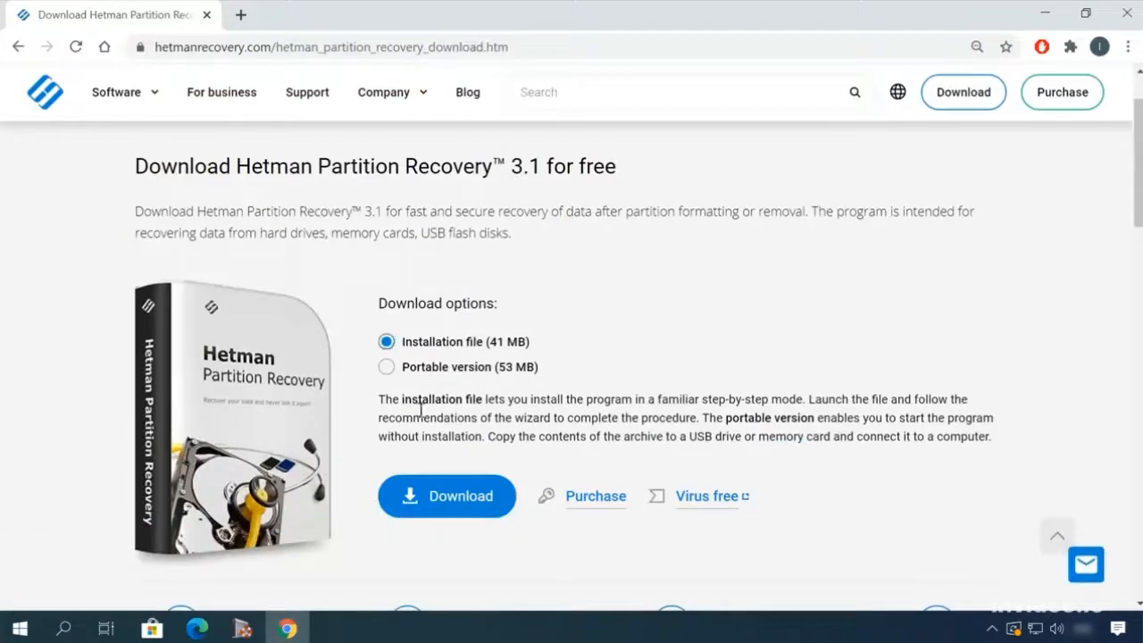
{"action": "left_click", "coordinate": [454, 502]}
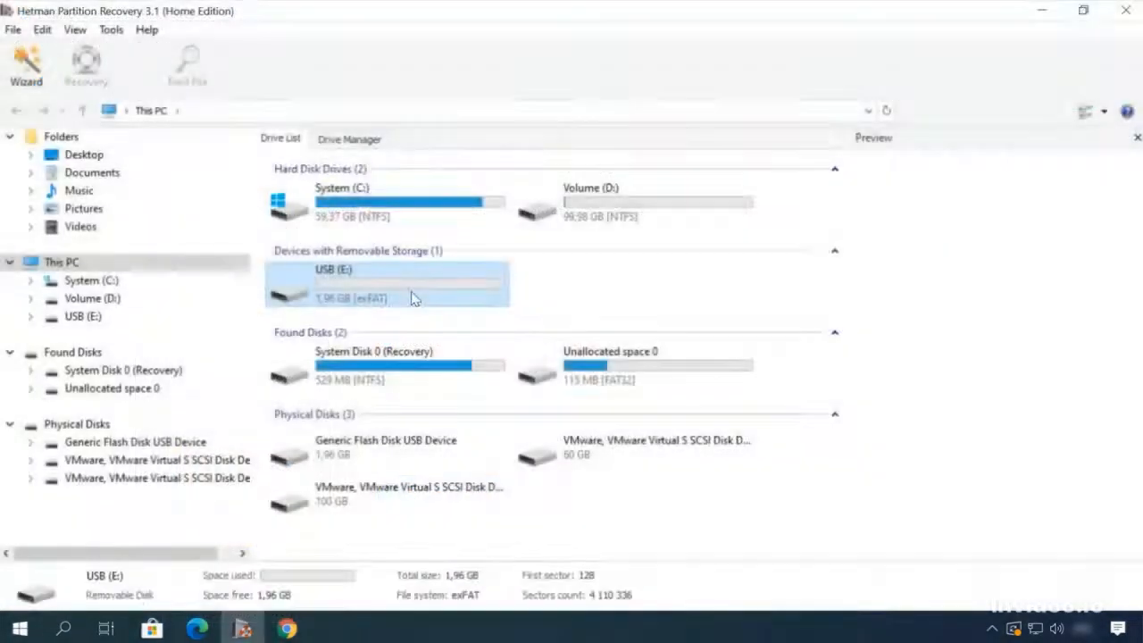
Step: Run a fast scan of the USB (E:) drive in Hetman Partition Recovery
{"action": "double_click", "coordinate": [413, 299]}
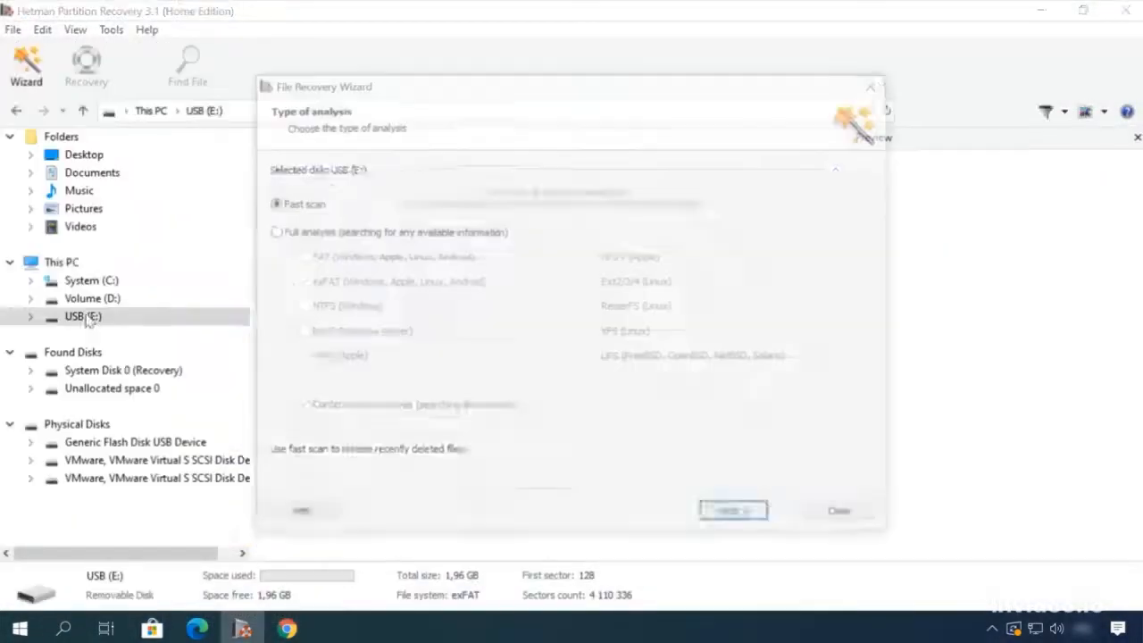
{"action": "left_click", "coordinate": [745, 519]}
{"action": "left_click", "coordinate": [749, 522]}
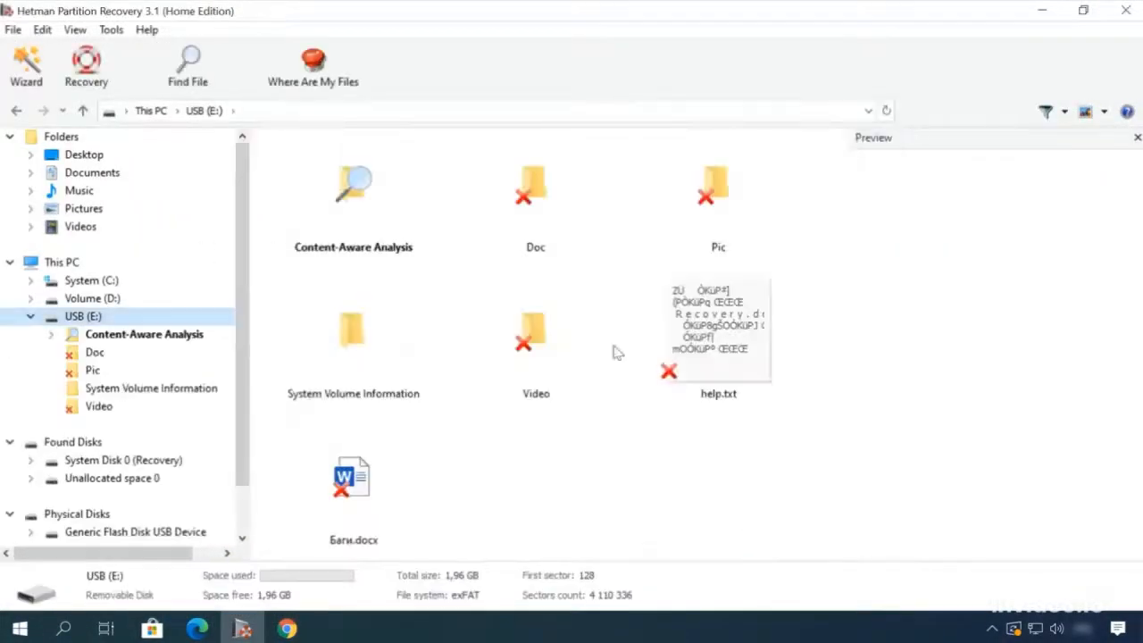
Step: Preview deleted files on USB (E:) and recover Earth - 2611.mp4 from the Video folder to the hard disk
{"action": "double_click", "coordinate": [534, 188]}
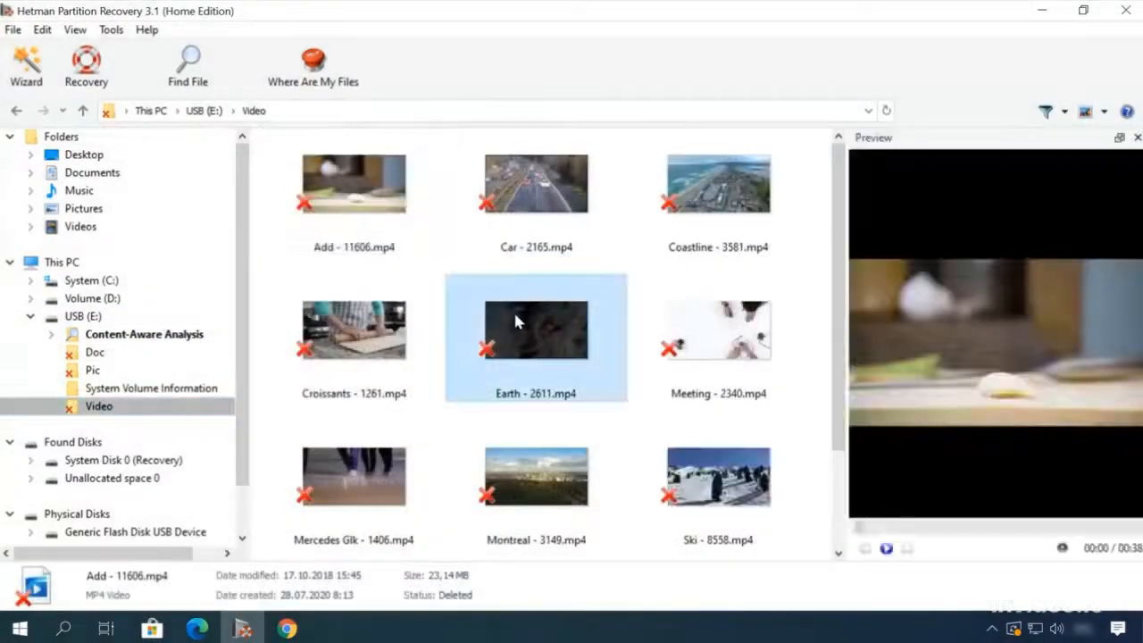
{"action": "left_click", "coordinate": [517, 322]}
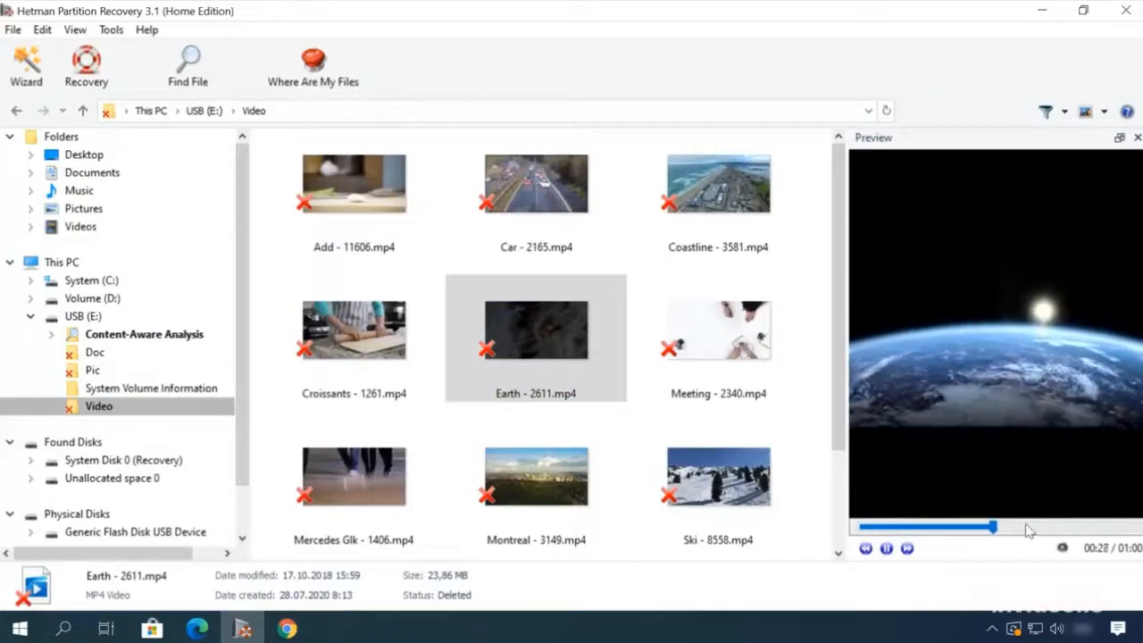
{"action": "right_click", "coordinate": [555, 322]}
{"action": "left_click", "coordinate": [603, 338]}
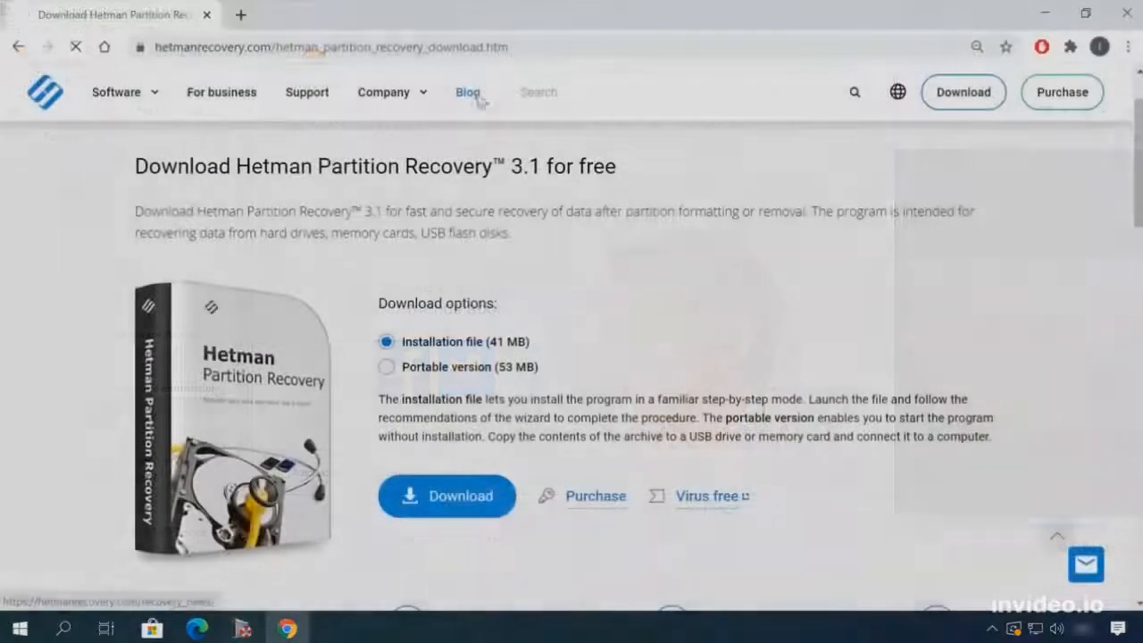
Step: Read the Hetman blog article on removing files safely from an HDD or SSD in Windows 10
{"action": "left_click", "coordinate": [467, 89]}
{"action": "scroll", "coordinate": [75, 435], "scroll_direction": "down", "scroll_amount": 10}
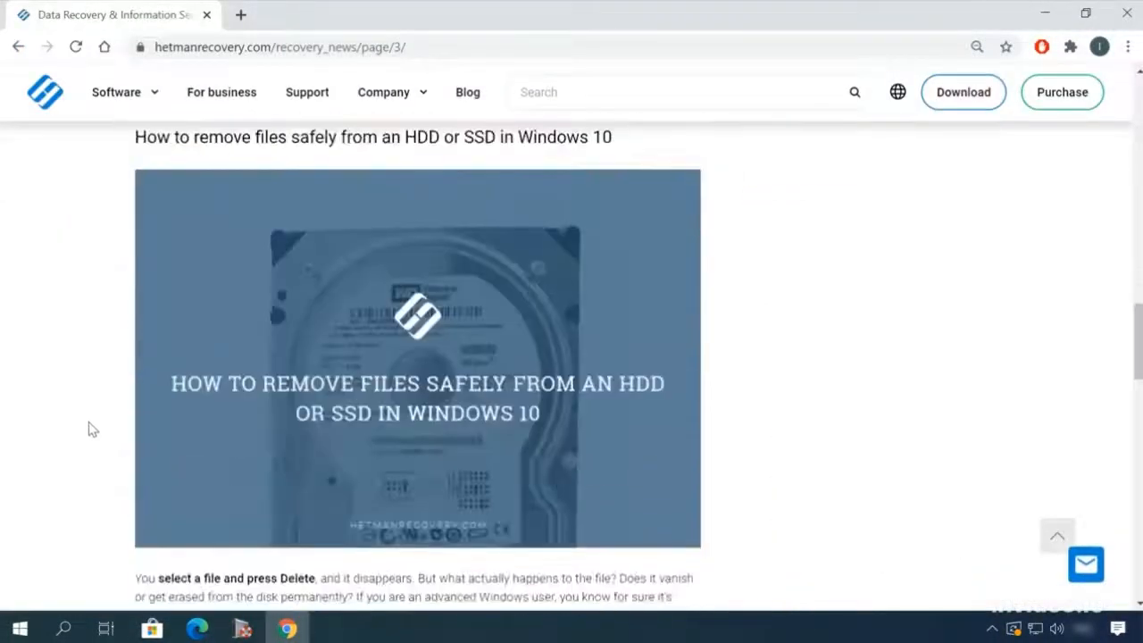
{"action": "left_click", "coordinate": [161, 429]}
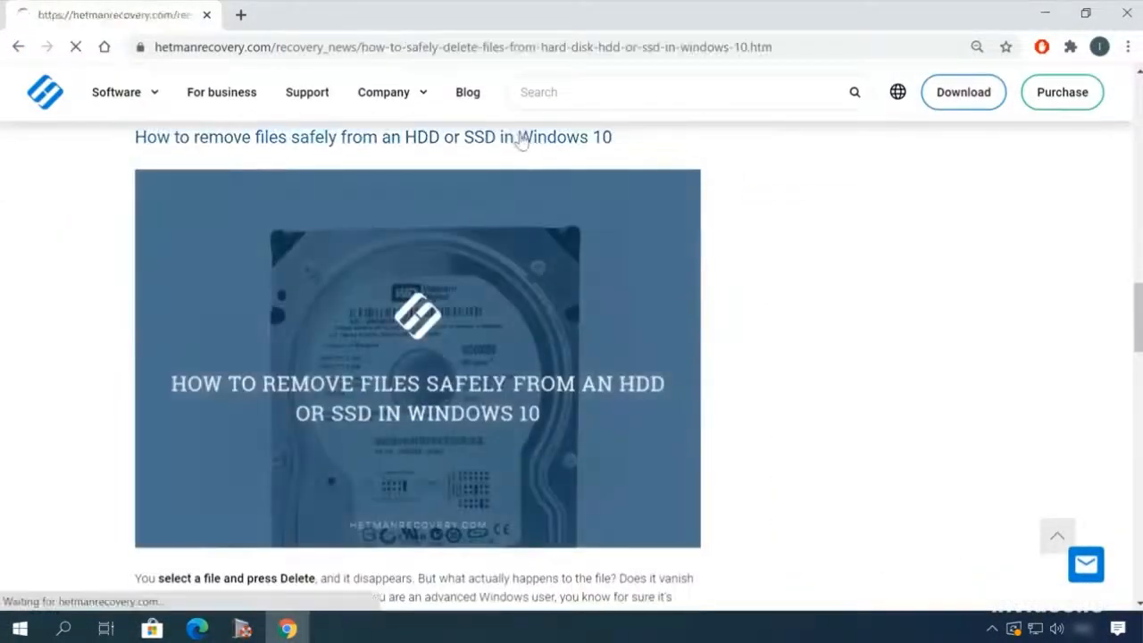
{"action": "scroll", "coordinate": [626, 268], "scroll_direction": "down", "scroll_amount": 3}
{"action": "scroll", "coordinate": [705, 350], "scroll_direction": "down", "scroll_amount": 15}
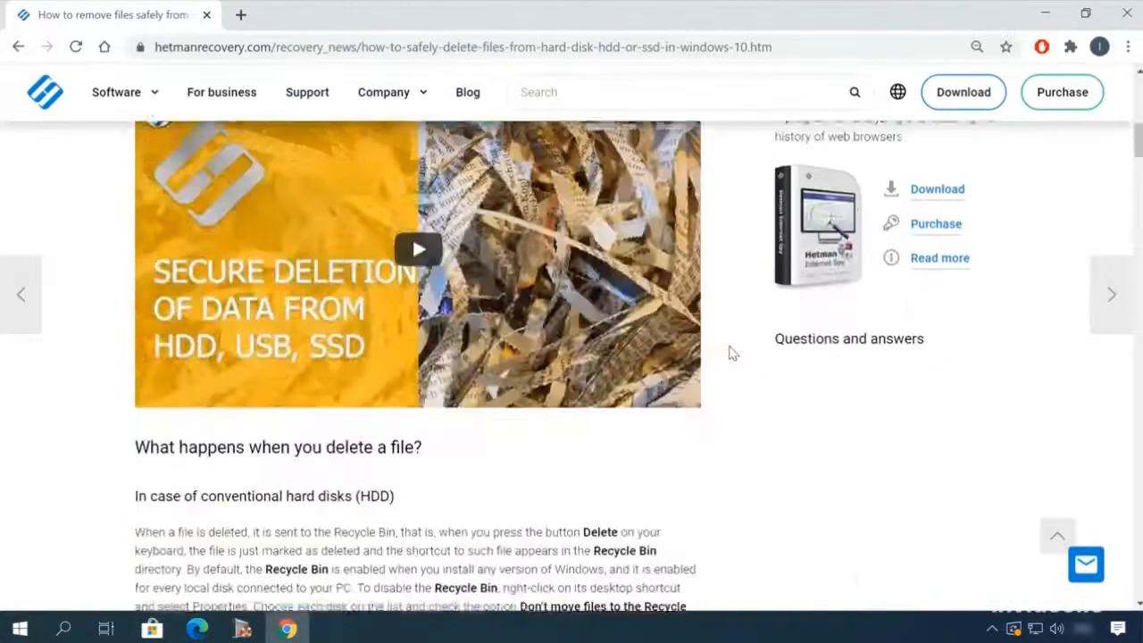
{"action": "scroll", "coordinate": [725, 356], "scroll_direction": "down", "scroll_amount": 10}
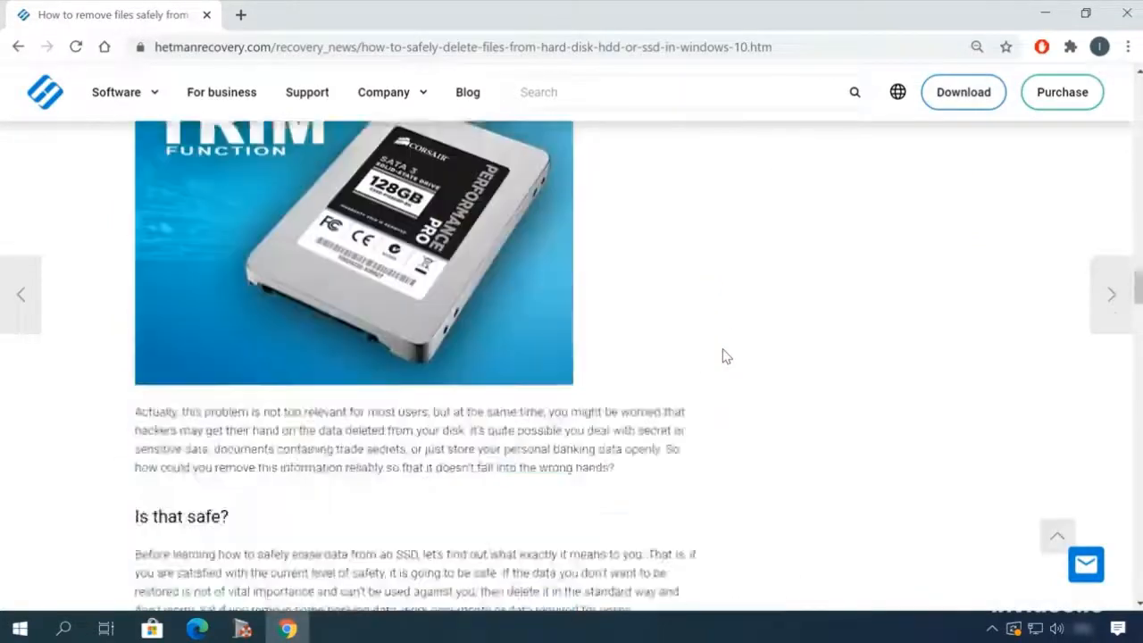
Step: Start a message beginning with "Hel" in the website's leave-a-message form
{"action": "left_click", "coordinate": [1083, 565]}
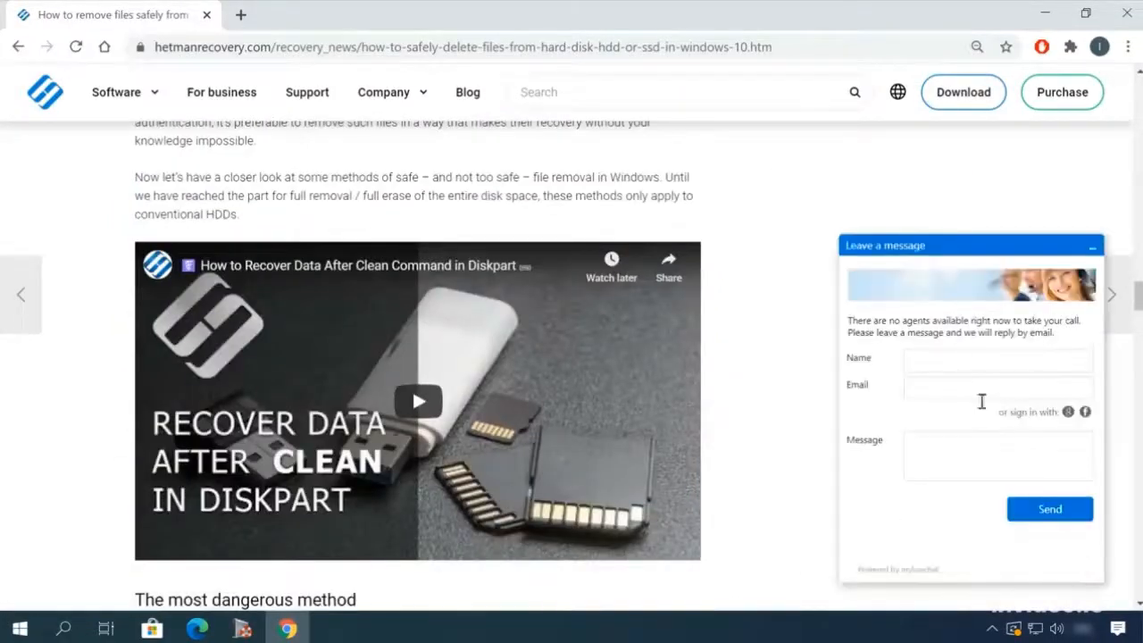
{"action": "left_click", "coordinate": [962, 449]}
{"action": "type", "text": "Hel"}
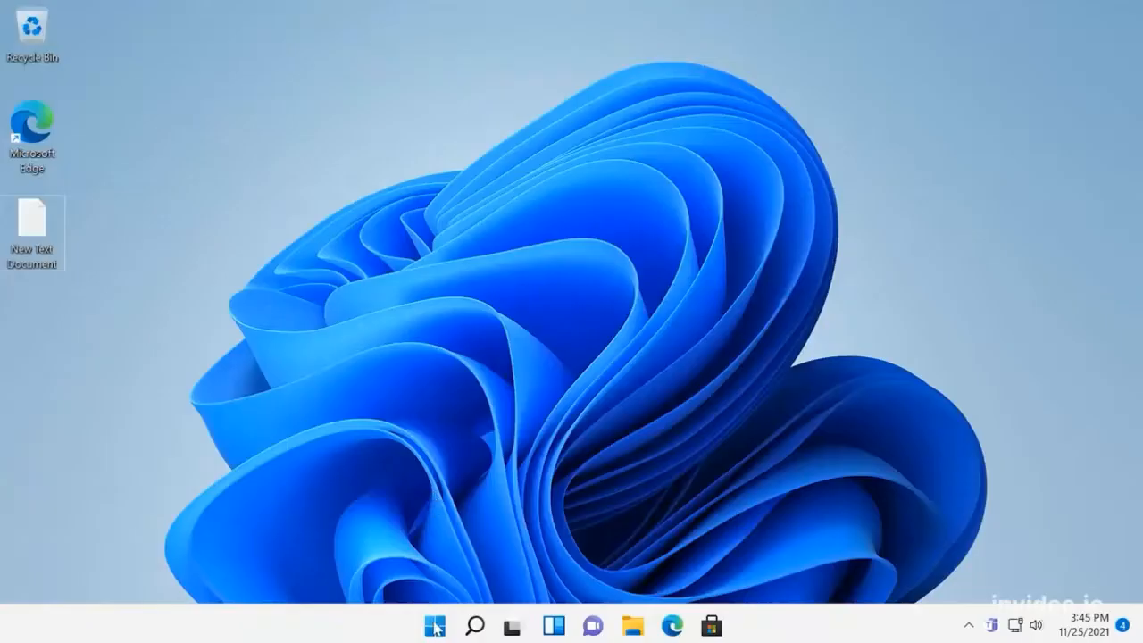
Step: Launch Registry Editor with the Run command regedit and allow it to make changes to the device
{"action": "right_click", "coordinate": [435, 628]}
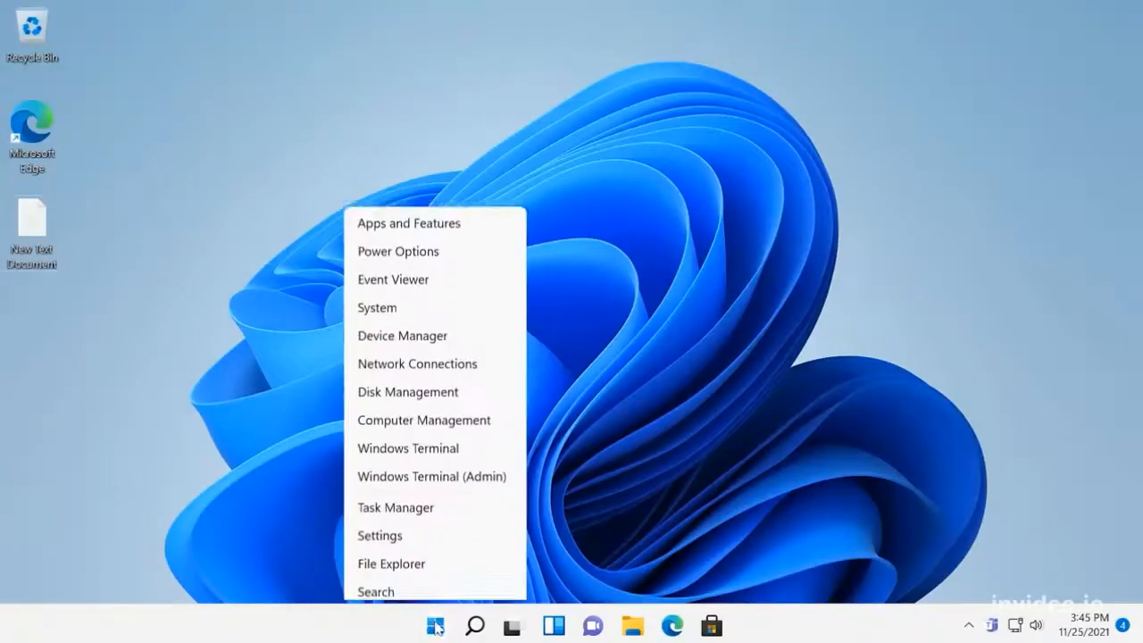
{"action": "left_click", "coordinate": [396, 530]}
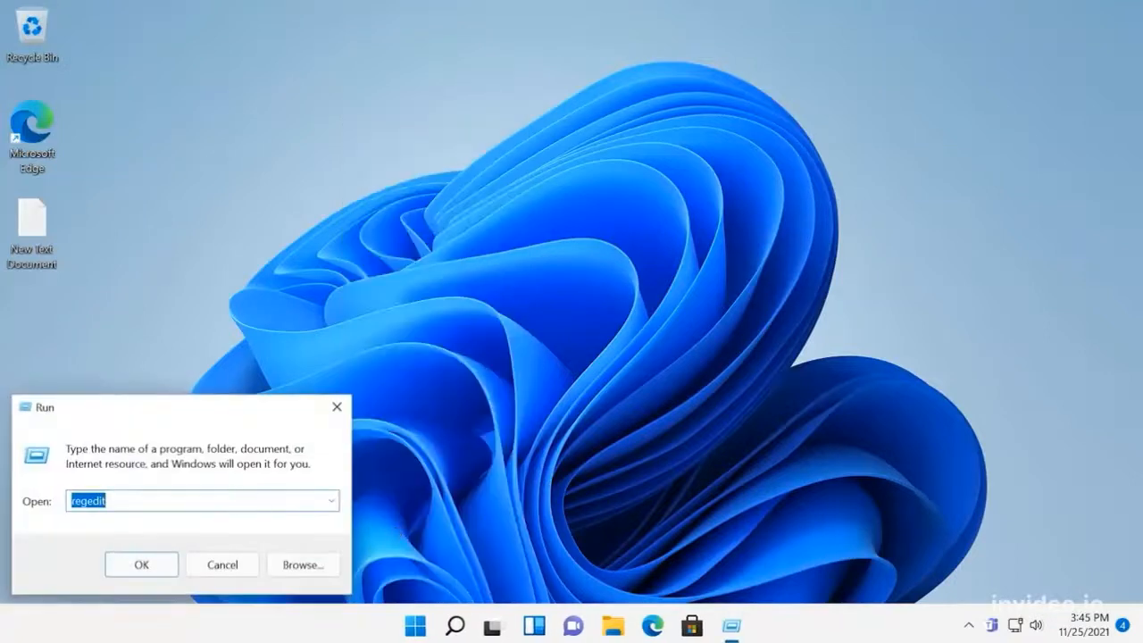
{"action": "type", "text": "re"}
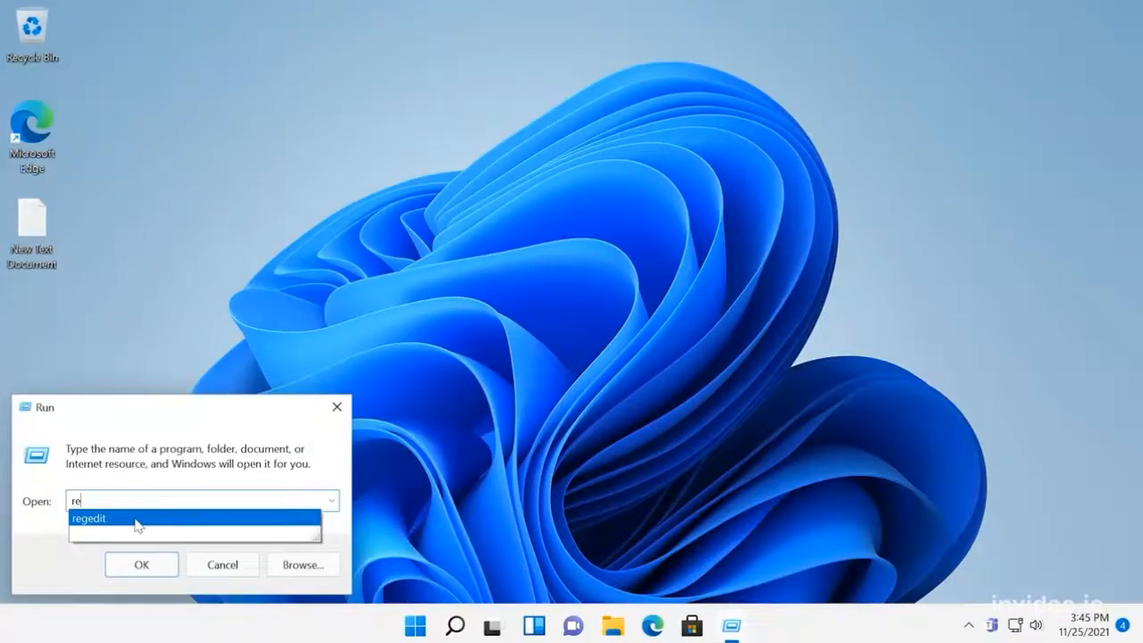
{"action": "left_click", "coordinate": [138, 519]}
{"action": "left_click", "coordinate": [142, 565]}
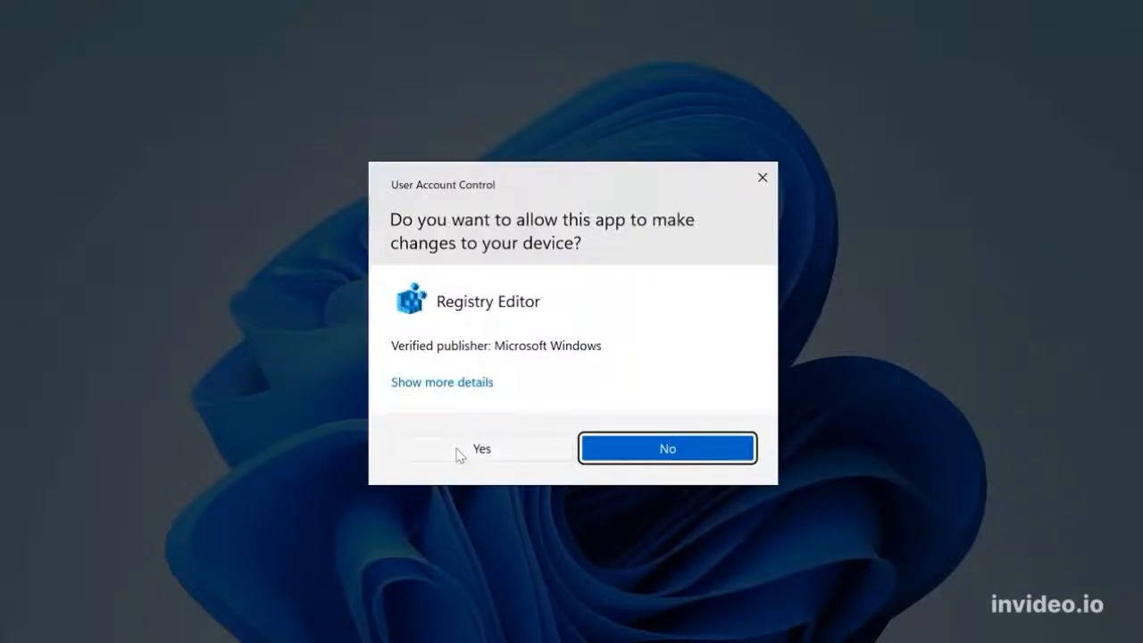
{"action": "left_click", "coordinate": [458, 453]}
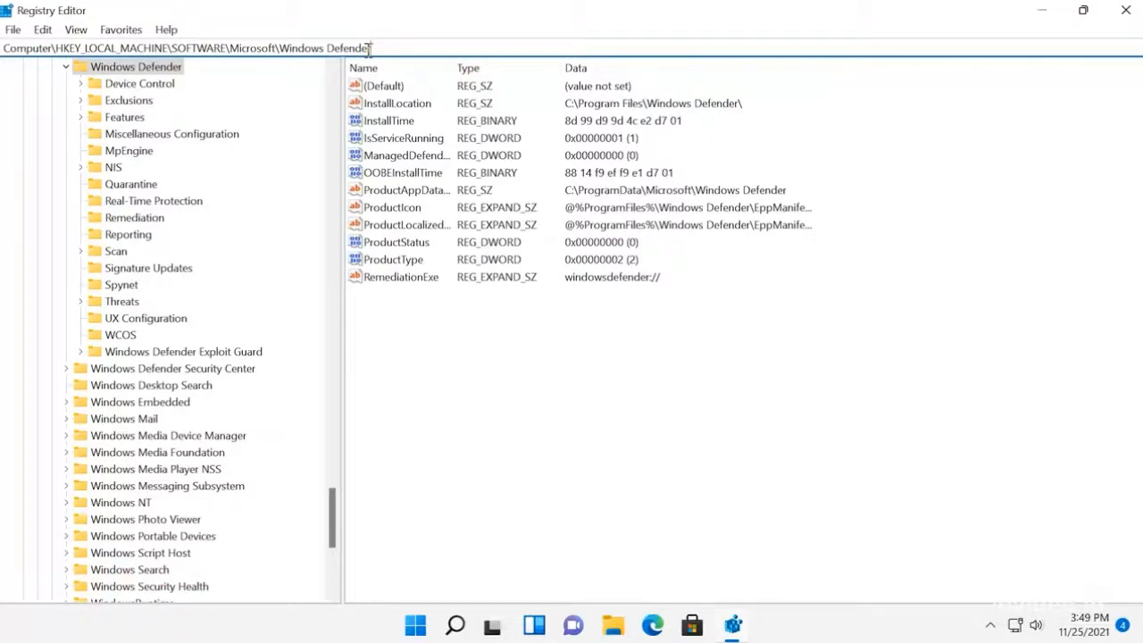
Step: Open the permissions of the Windows Defender key under HKEY_LOCAL_MACHINE\SOFTWARE\Microsoft
{"action": "left_click", "coordinate": [171, 70]}
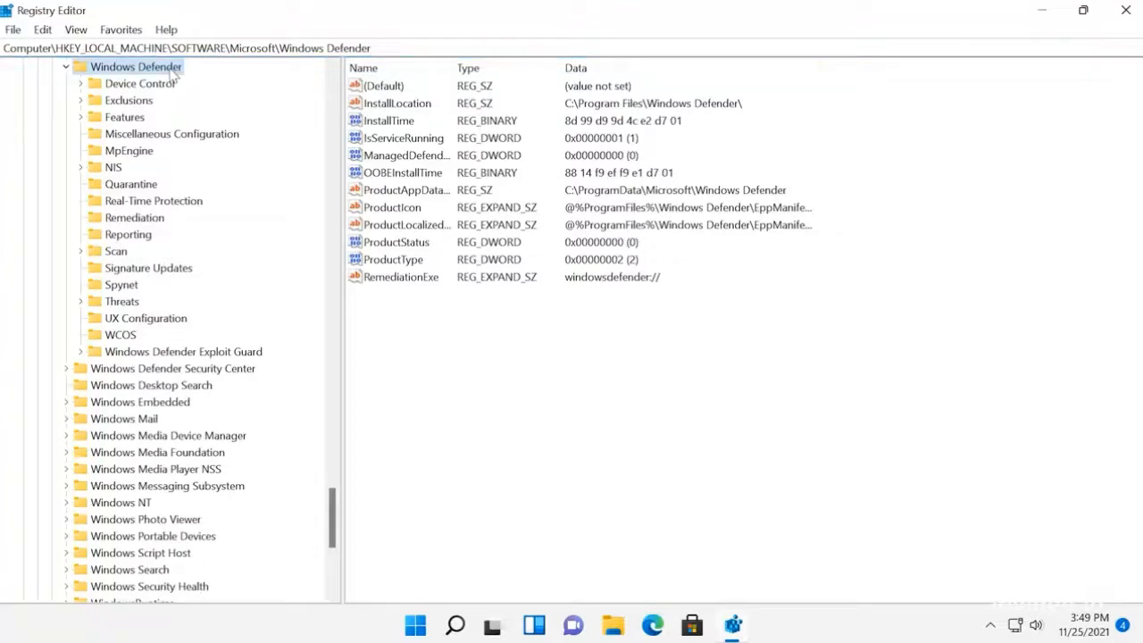
{"action": "right_click", "coordinate": [173, 71]}
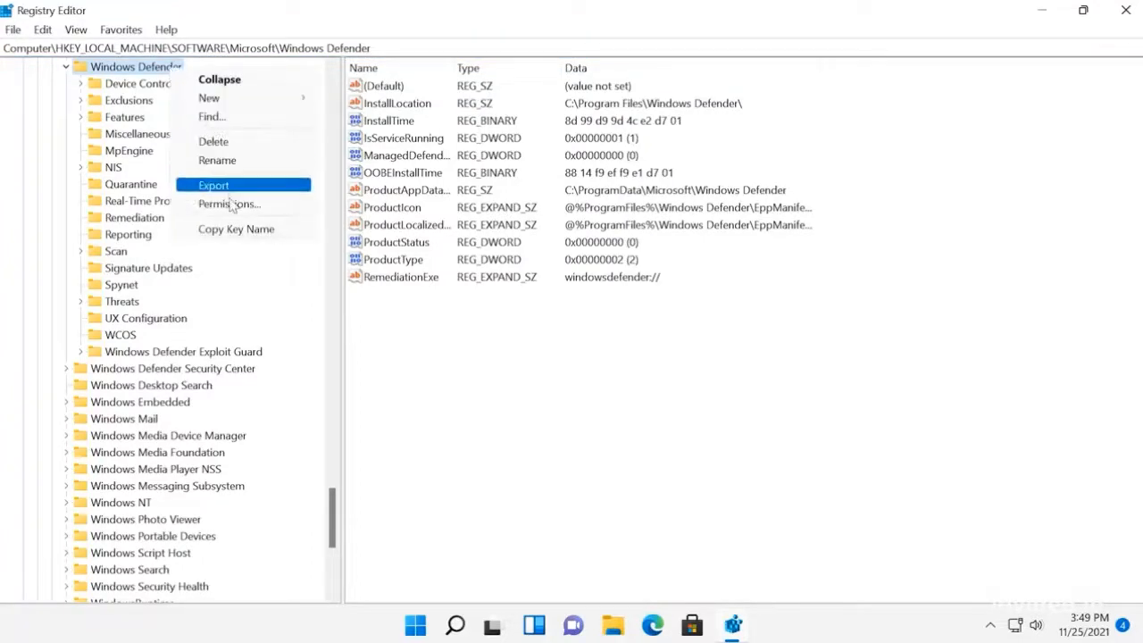
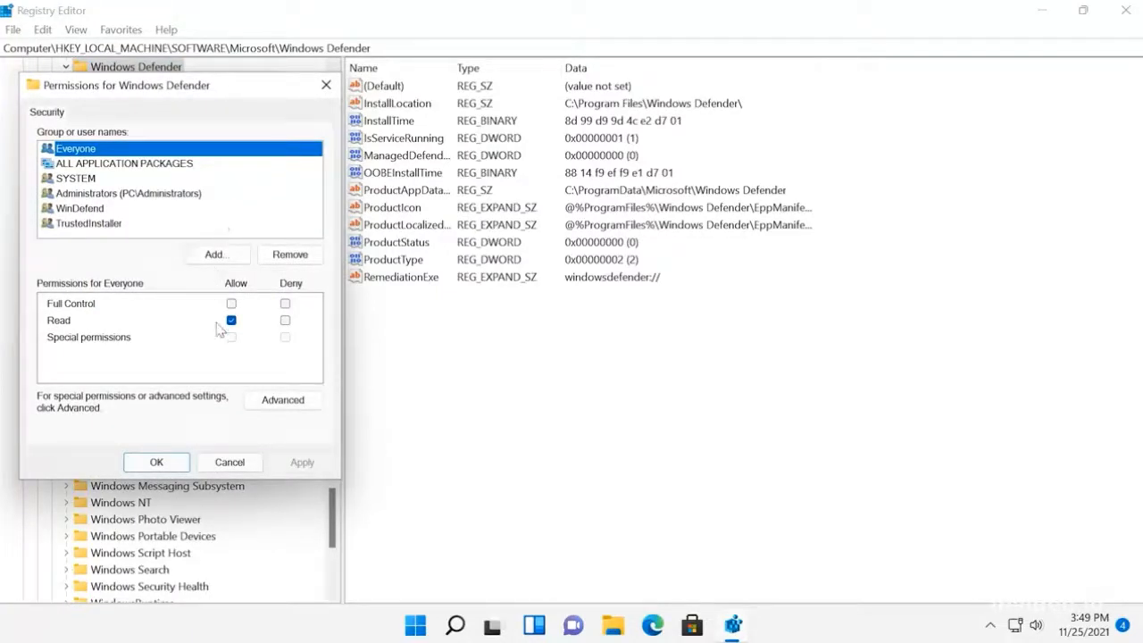
Step: Open the advanced security settings for the Windows Defender key
{"action": "left_click", "coordinate": [261, 402]}
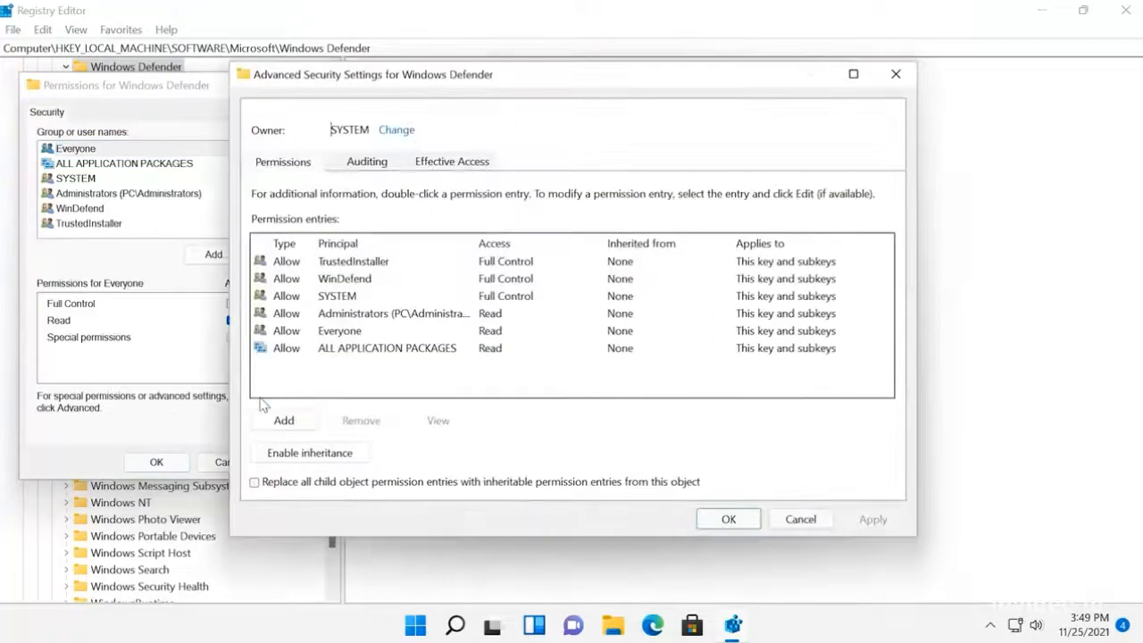
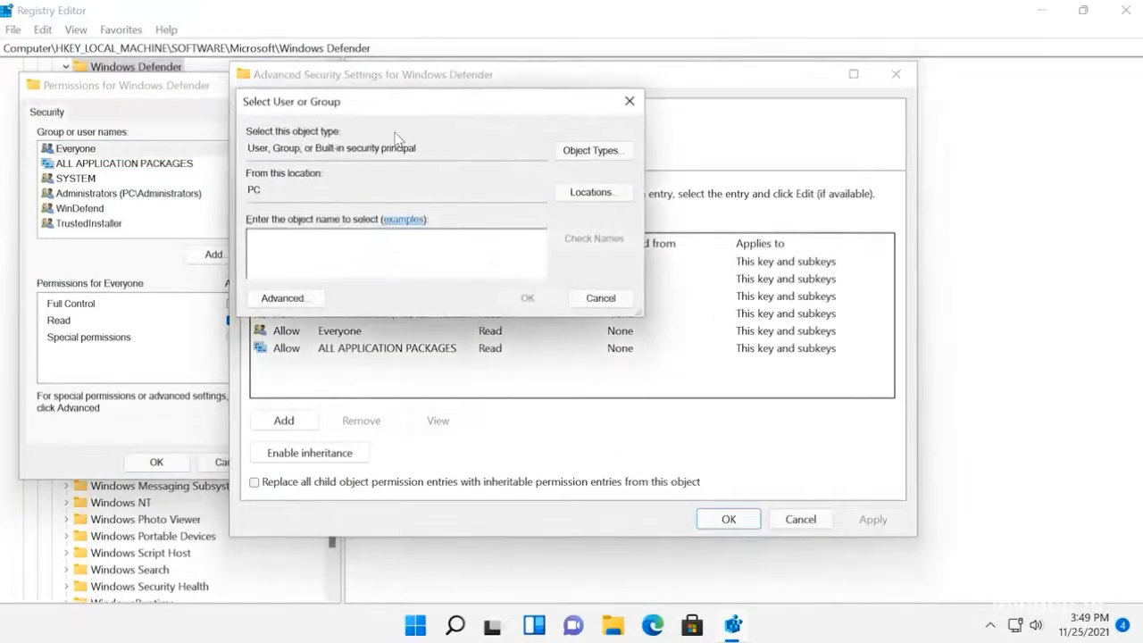
Step: Find the Administrators group among the PC's users and groups and choose it as owner of the Windows Defender key
{"action": "left_click", "coordinate": [294, 304]}
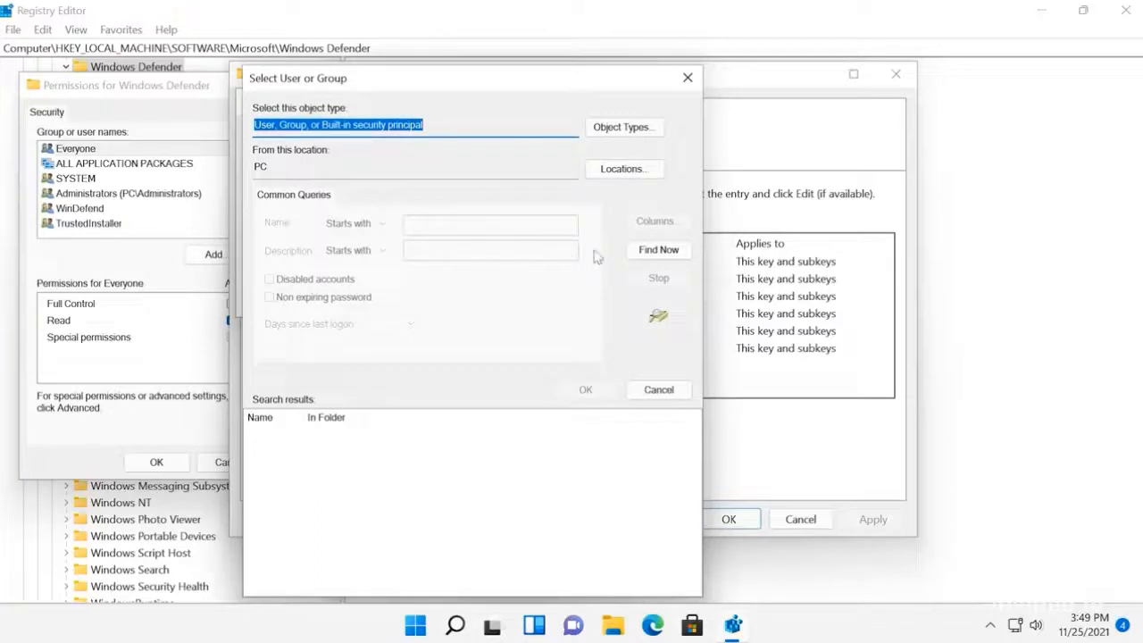
{"action": "left_click", "coordinate": [645, 250]}
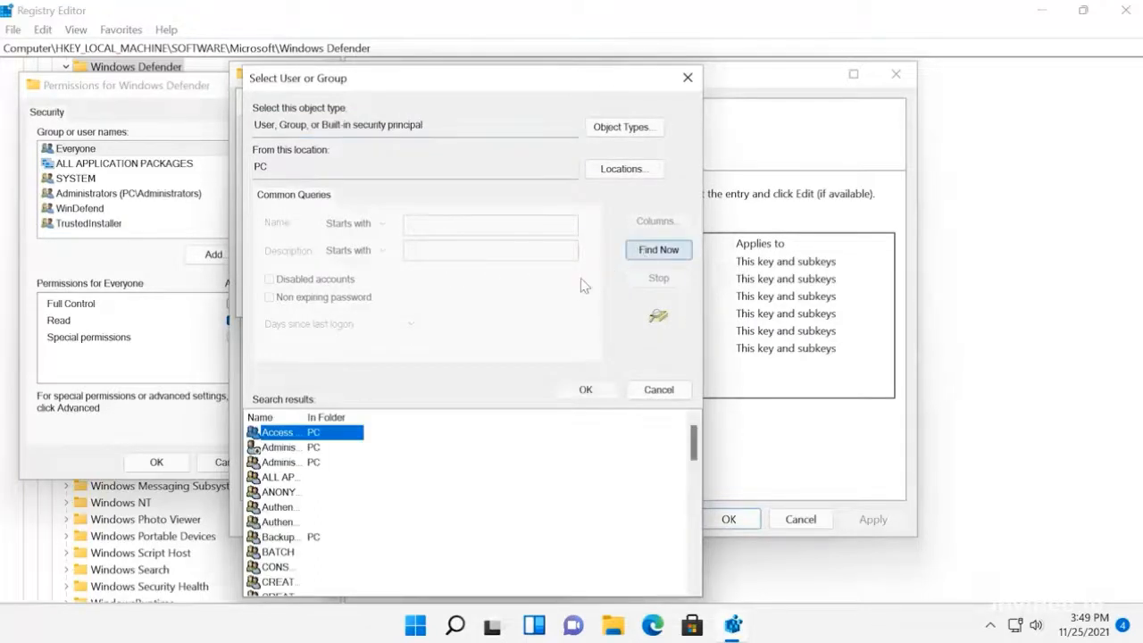
{"action": "left_click", "coordinate": [294, 448]}
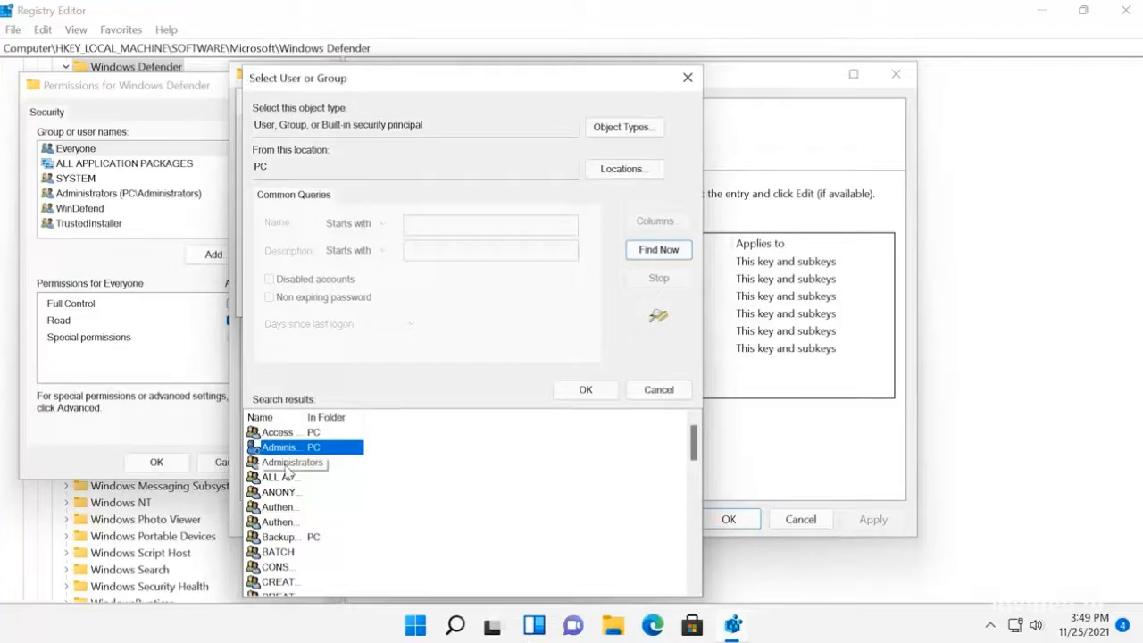
{"action": "left_click", "coordinate": [287, 463]}
{"action": "left_click", "coordinate": [579, 393]}
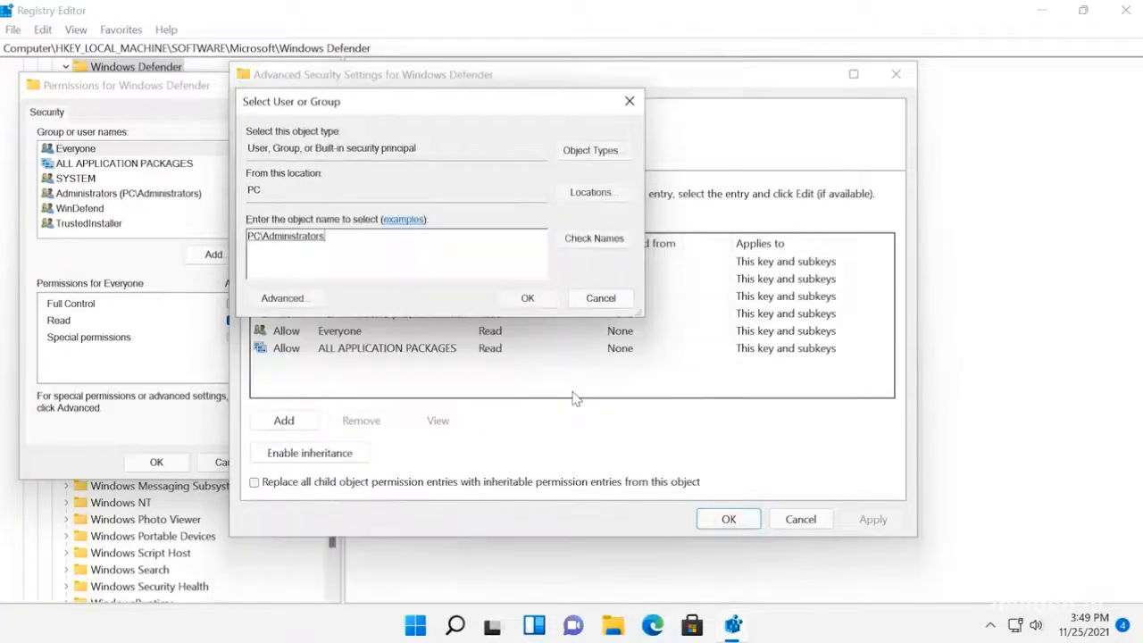
{"action": "left_click", "coordinate": [528, 299]}
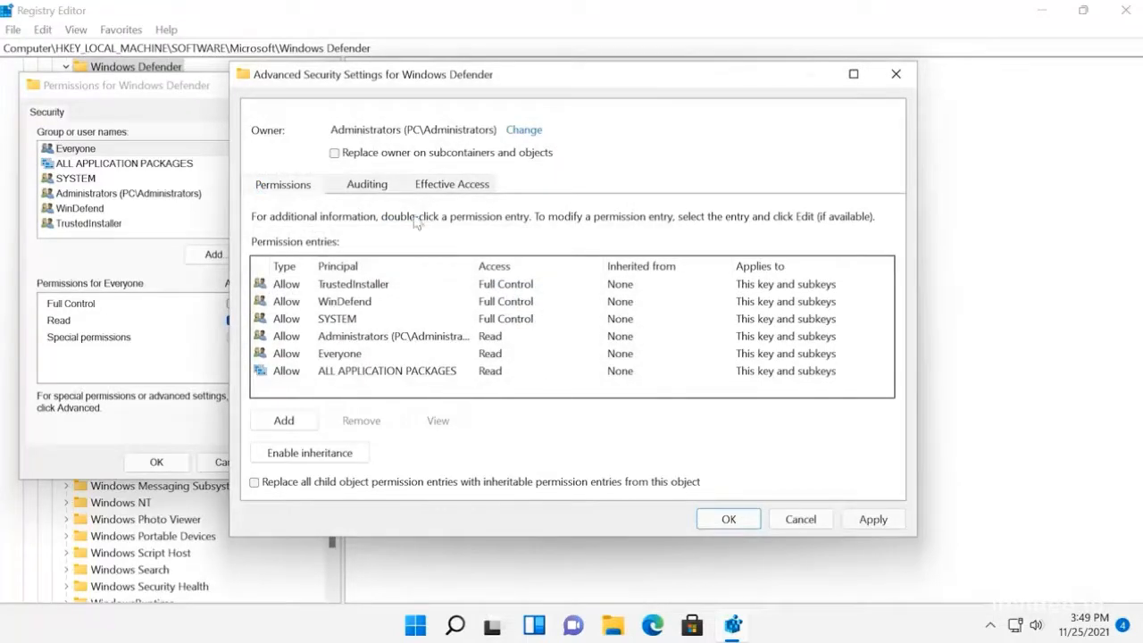
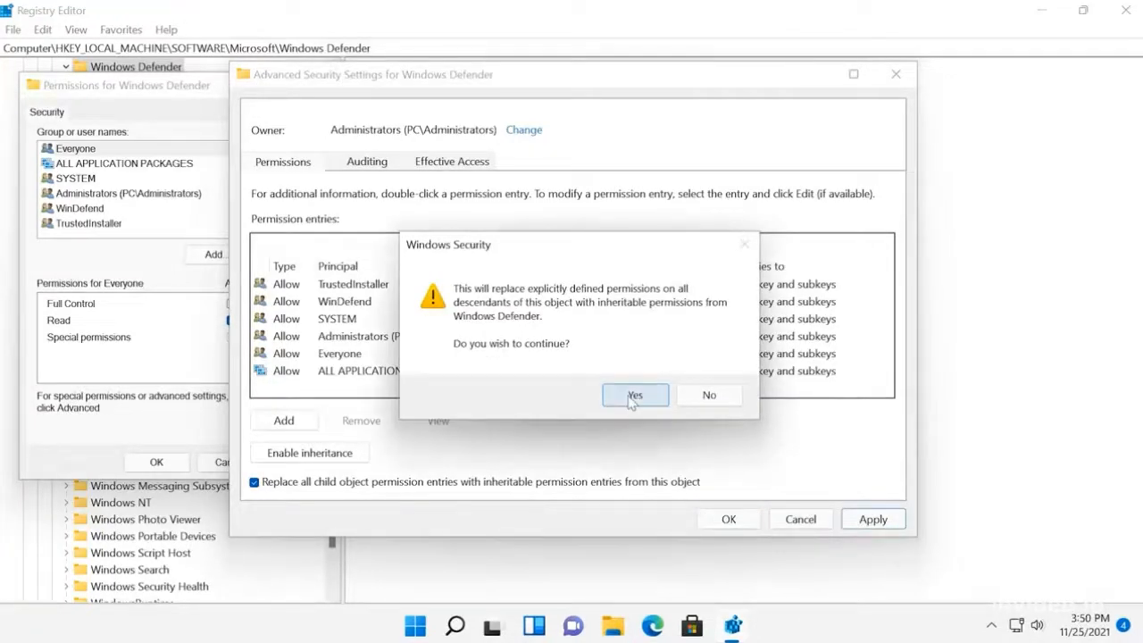
Step: Confirm replacing all child object permissions with inheritable ones from the Windows Defender key and accept its advanced security settings
{"action": "left_click", "coordinate": [634, 395]}
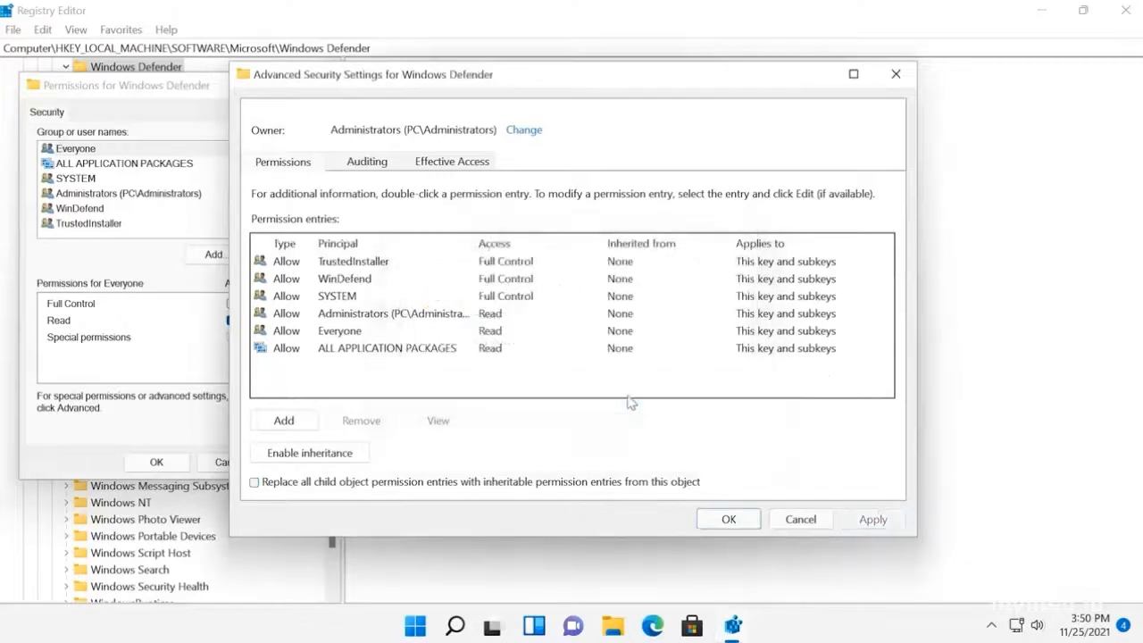
{"action": "left_click", "coordinate": [725, 519]}
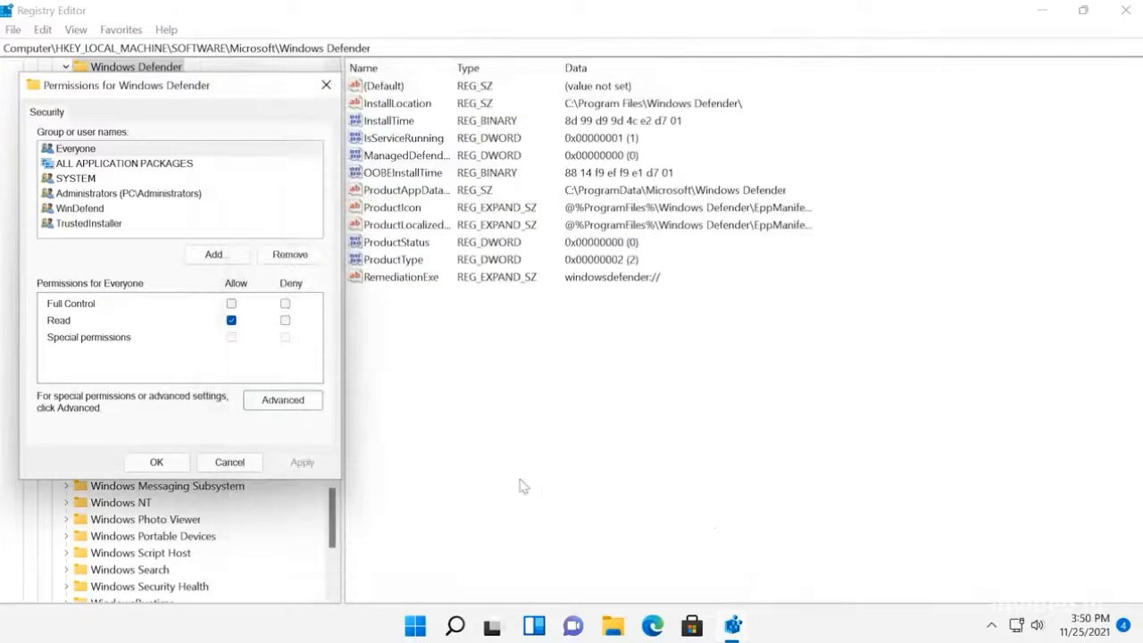
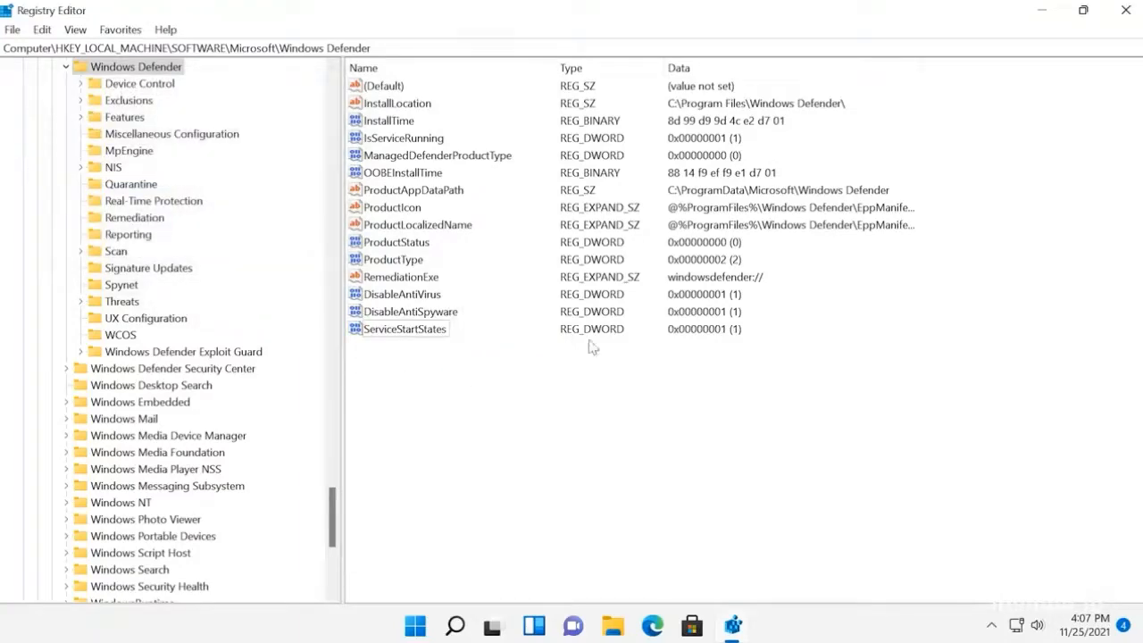
Step: Close the Registry Editor and open the computer's power options
{"action": "left_click", "coordinate": [1124, 10]}
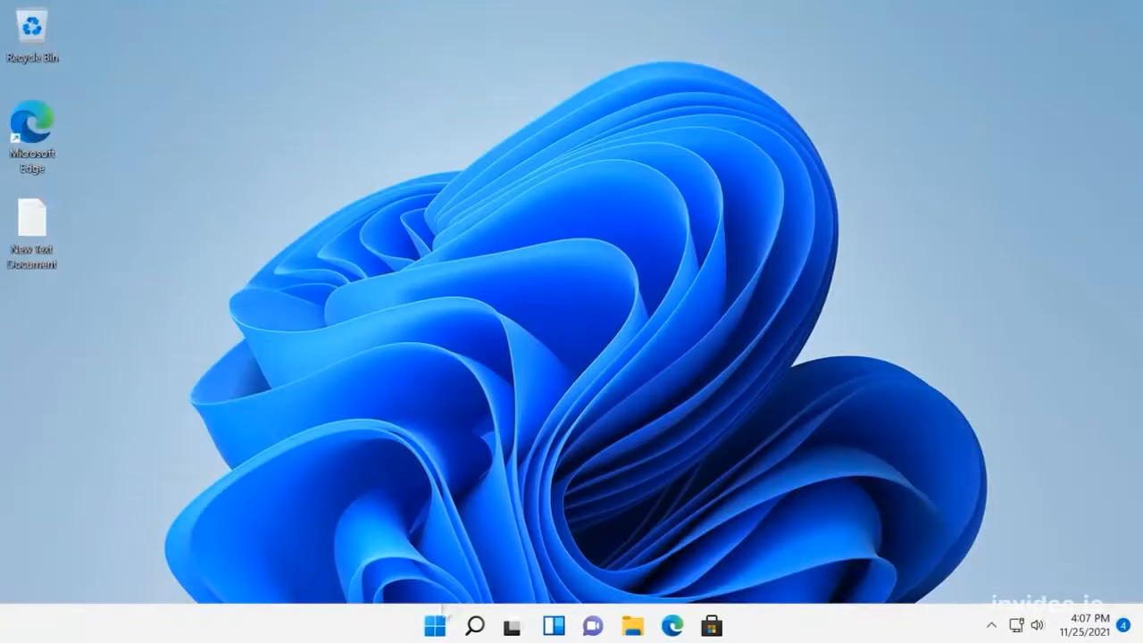
{"action": "left_click", "coordinate": [437, 625]}
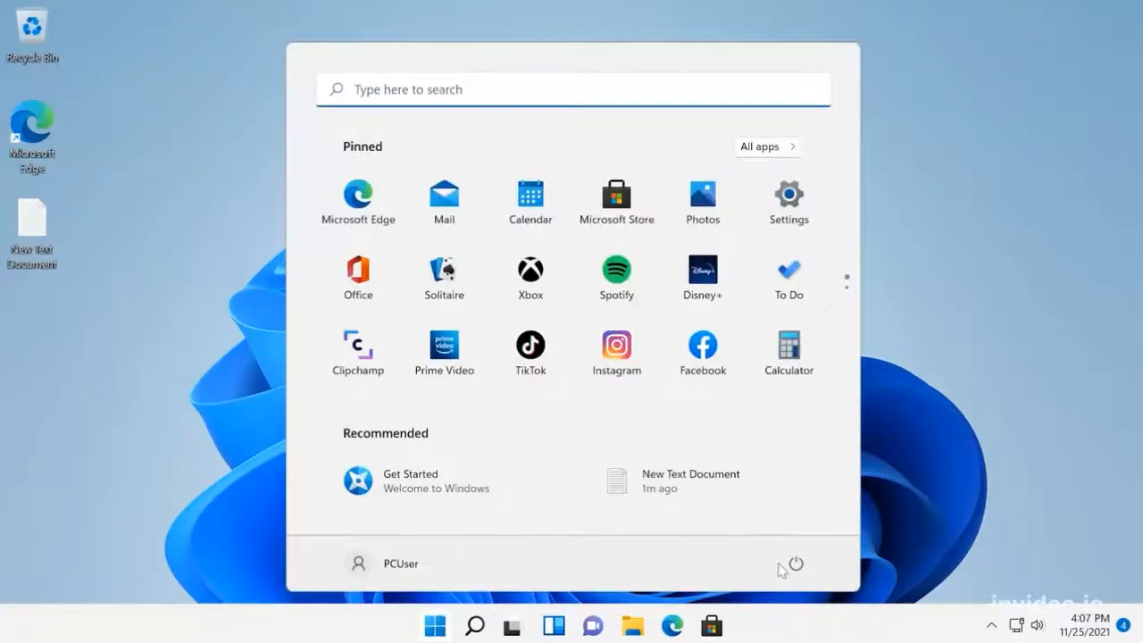
{"action": "left_click", "coordinate": [796, 565]}
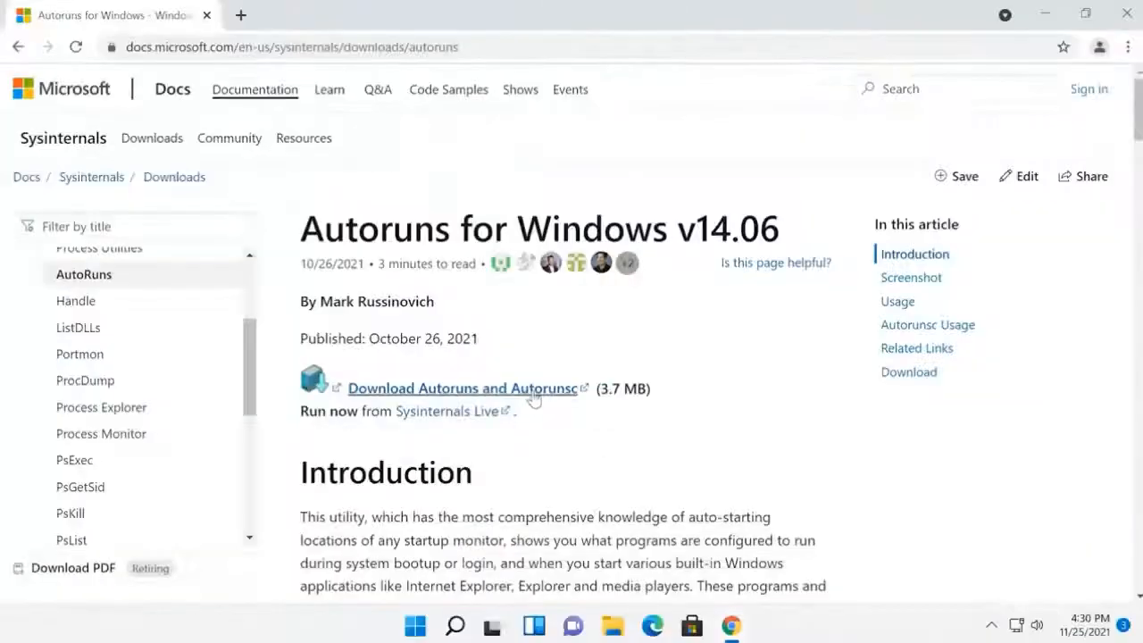
Step: Download Autoruns and Autorunsc from the Sysinternals page and go to the archive's location in the Downloads folder
{"action": "left_click", "coordinate": [532, 399]}
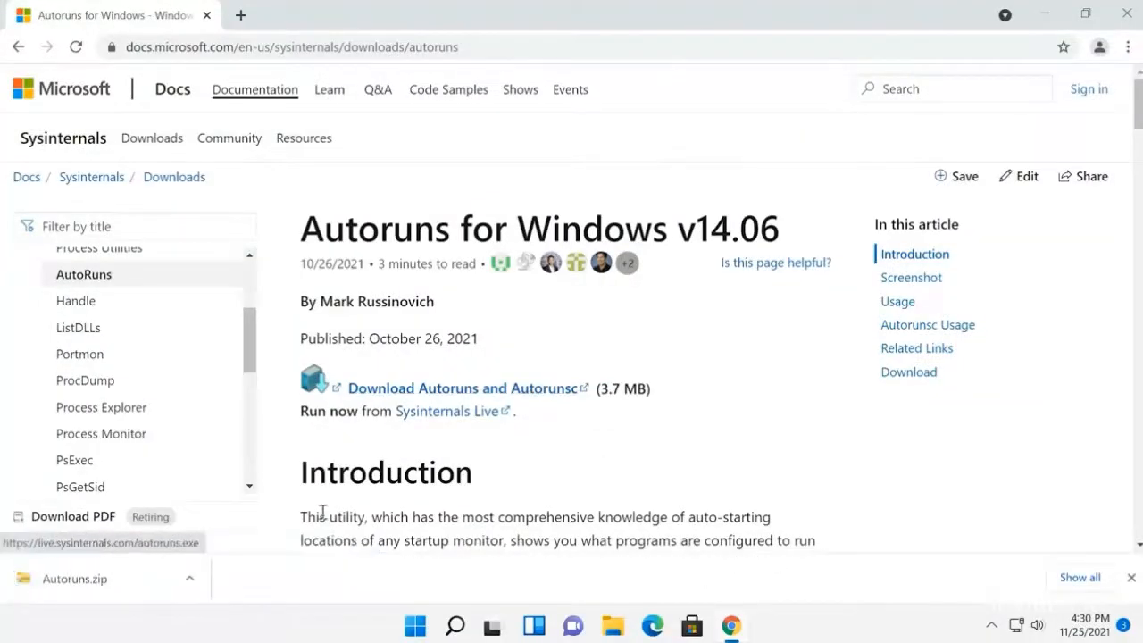
{"action": "left_click", "coordinate": [122, 582]}
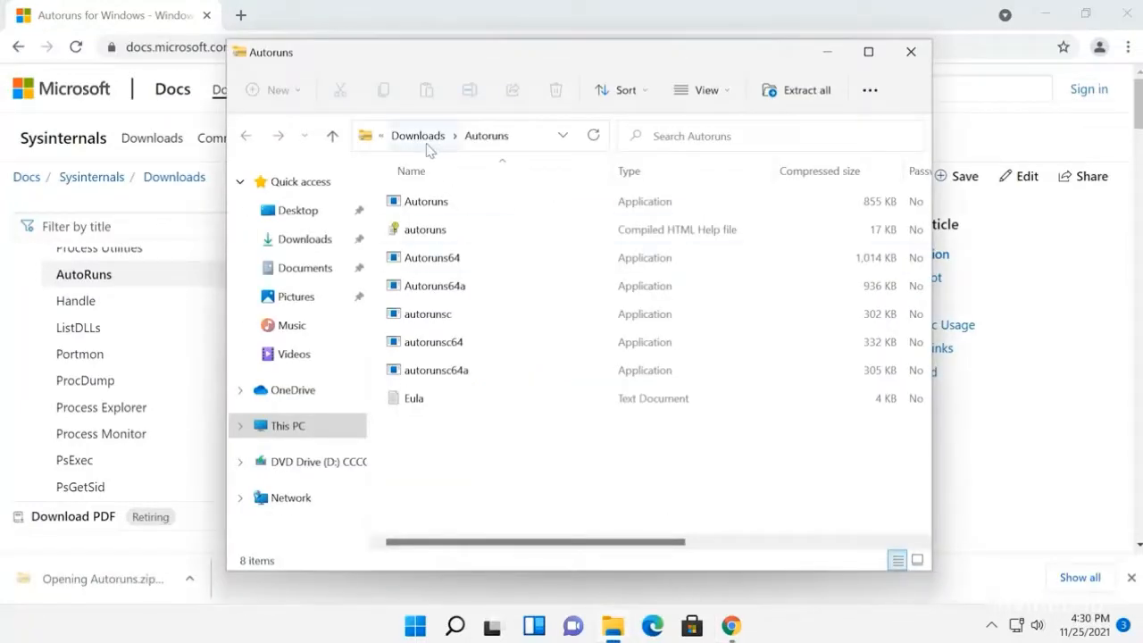
{"action": "left_click", "coordinate": [419, 137]}
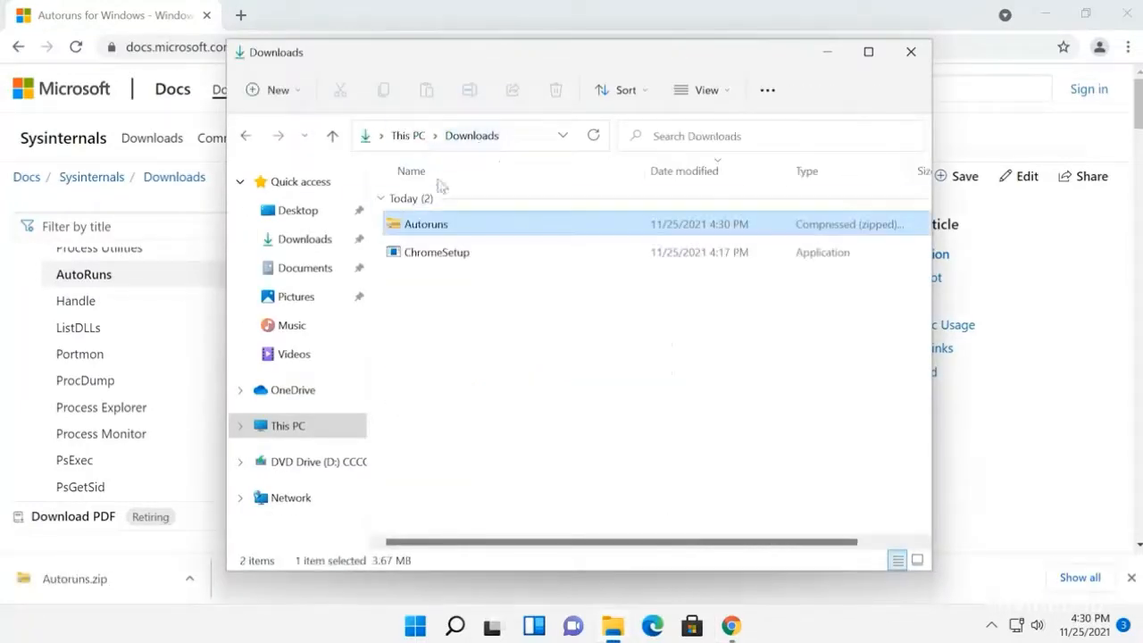
Step: Extract the Autoruns archive into the Autoruns folder on the Desktop and close the extracted folder's window
{"action": "right_click", "coordinate": [440, 228]}
{"action": "left_click", "coordinate": [516, 371]}
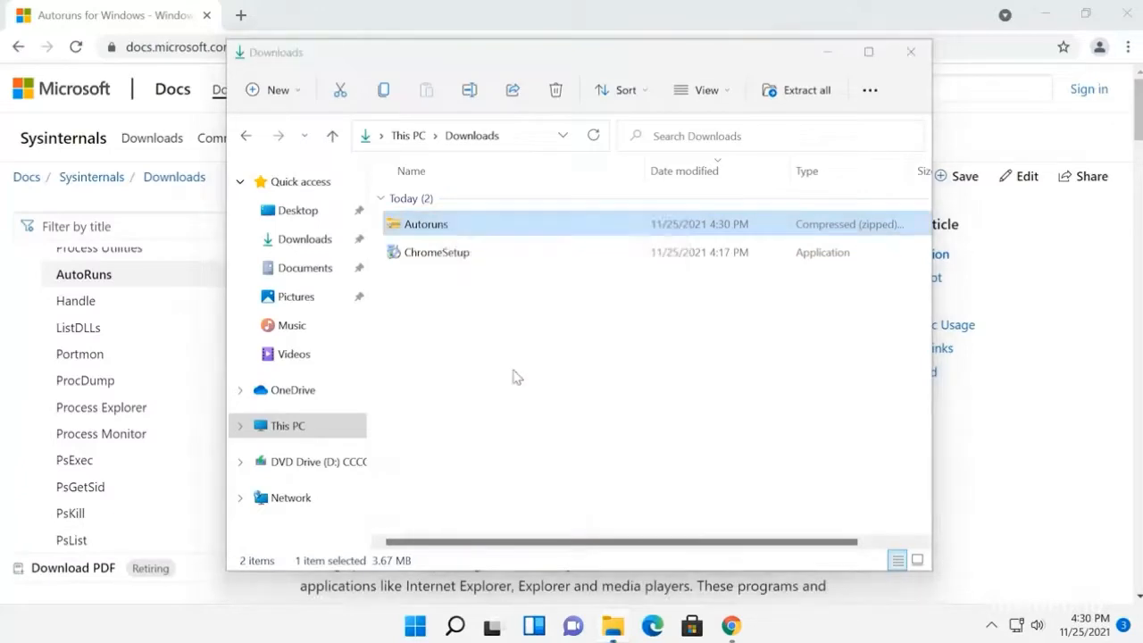
{"action": "left_click", "coordinate": [734, 230]}
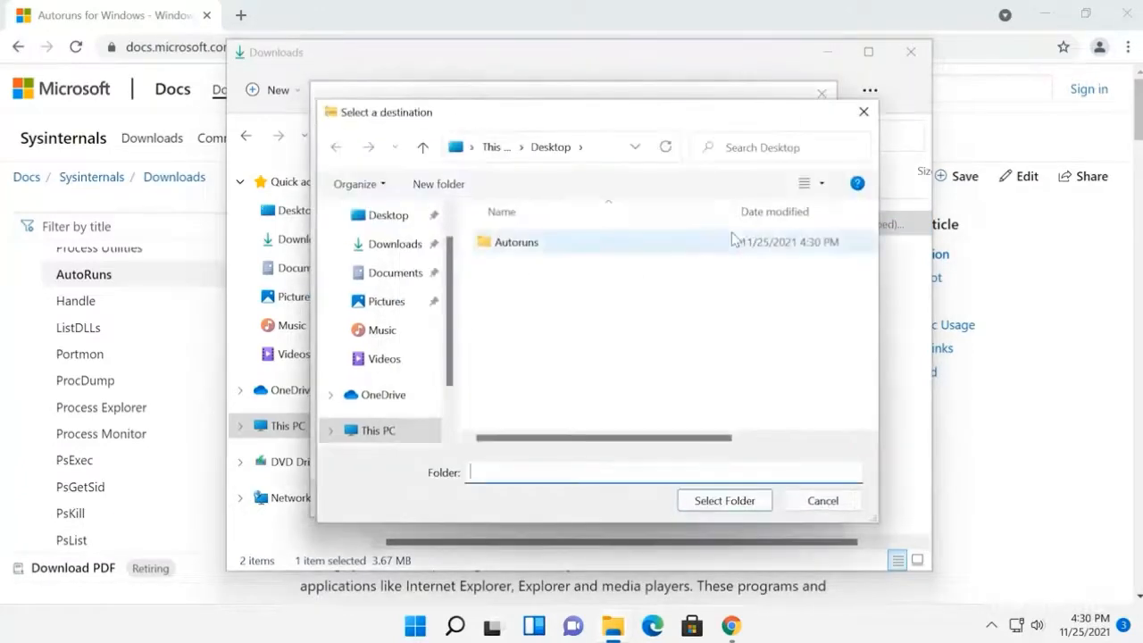
{"action": "left_click", "coordinate": [438, 218]}
{"action": "left_click", "coordinate": [518, 245]}
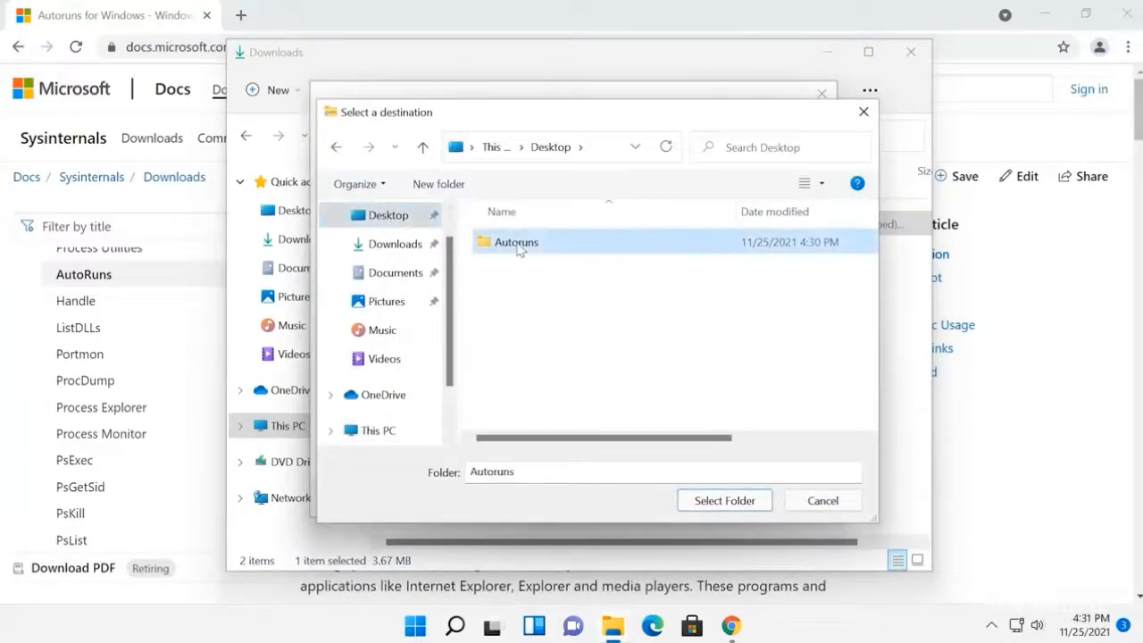
{"action": "left_click", "coordinate": [710, 502]}
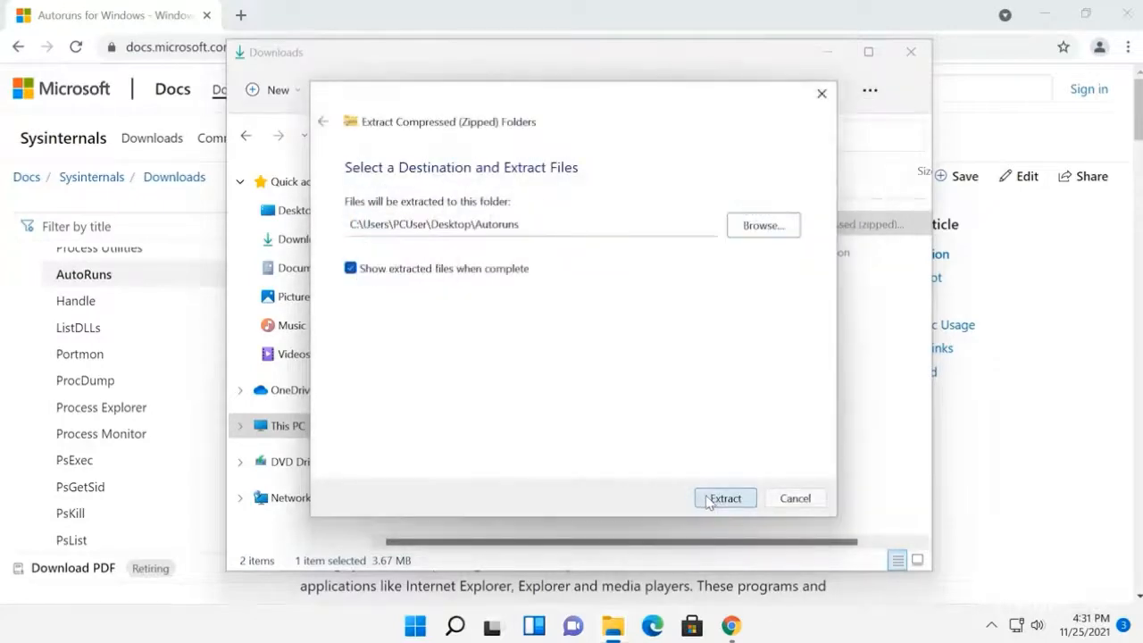
{"action": "left_click", "coordinate": [724, 498]}
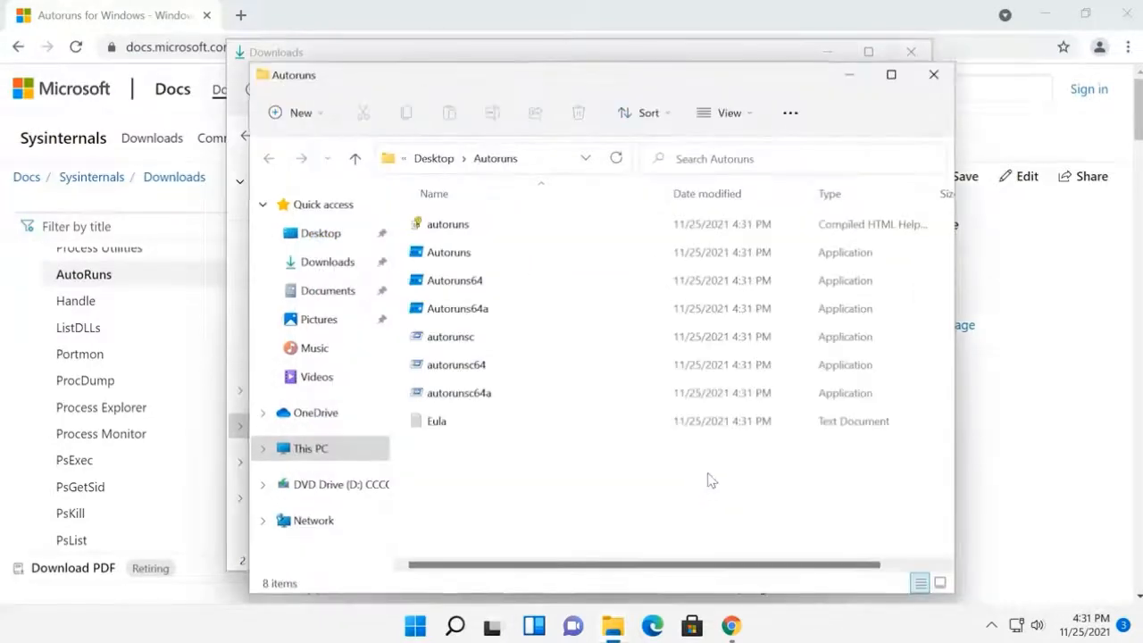
{"action": "left_click", "coordinate": [934, 77]}
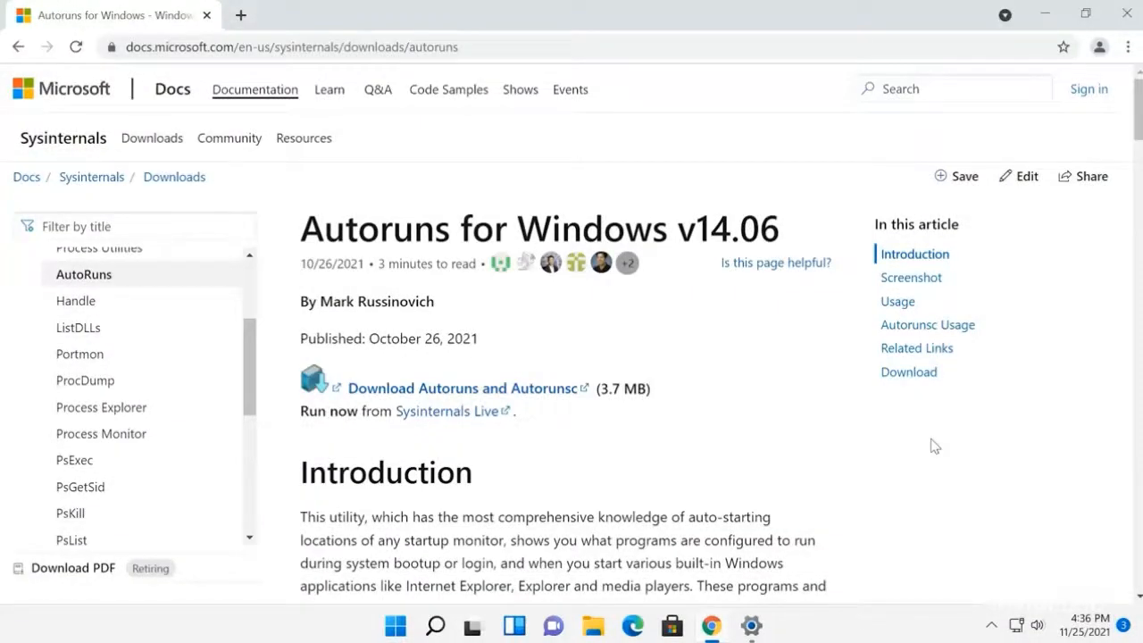
Step: Go to Windows Security from the Privacy & security settings and open the management page for Virus & threat protection settings
{"action": "left_click", "coordinate": [386, 629]}
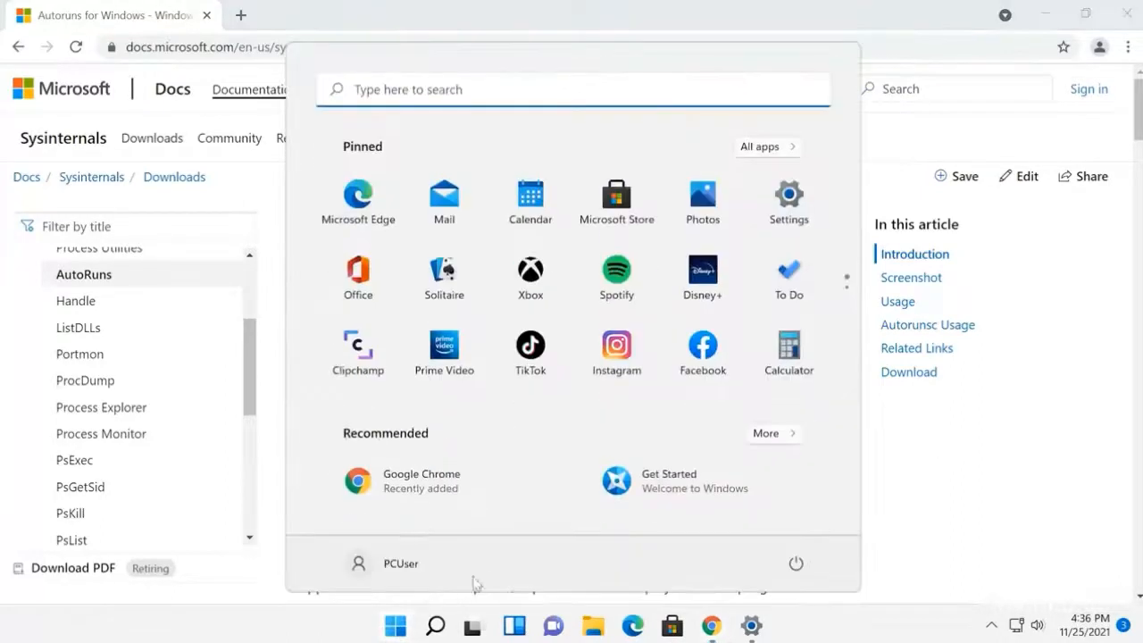
{"action": "left_click", "coordinate": [789, 204]}
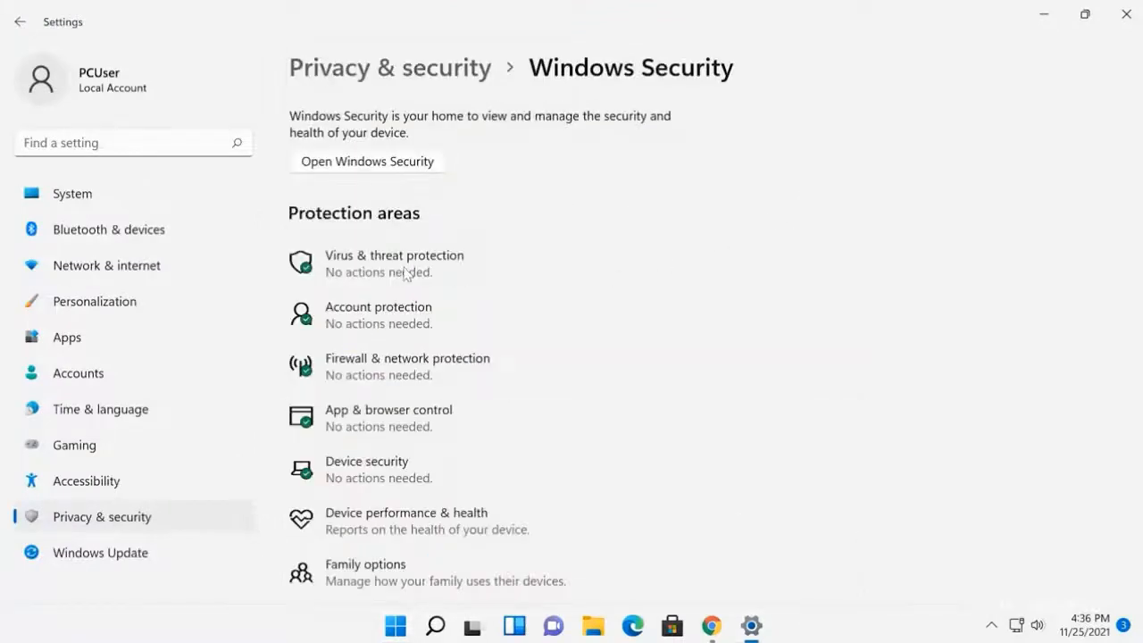
{"action": "left_click", "coordinate": [136, 527]}
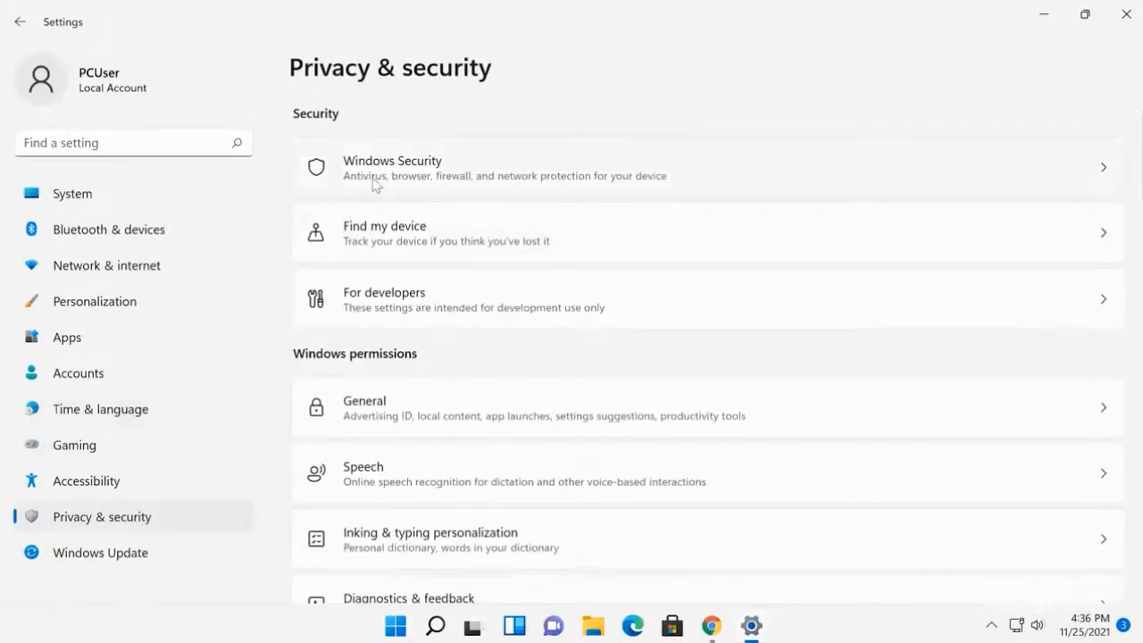
{"action": "left_click", "coordinate": [375, 185]}
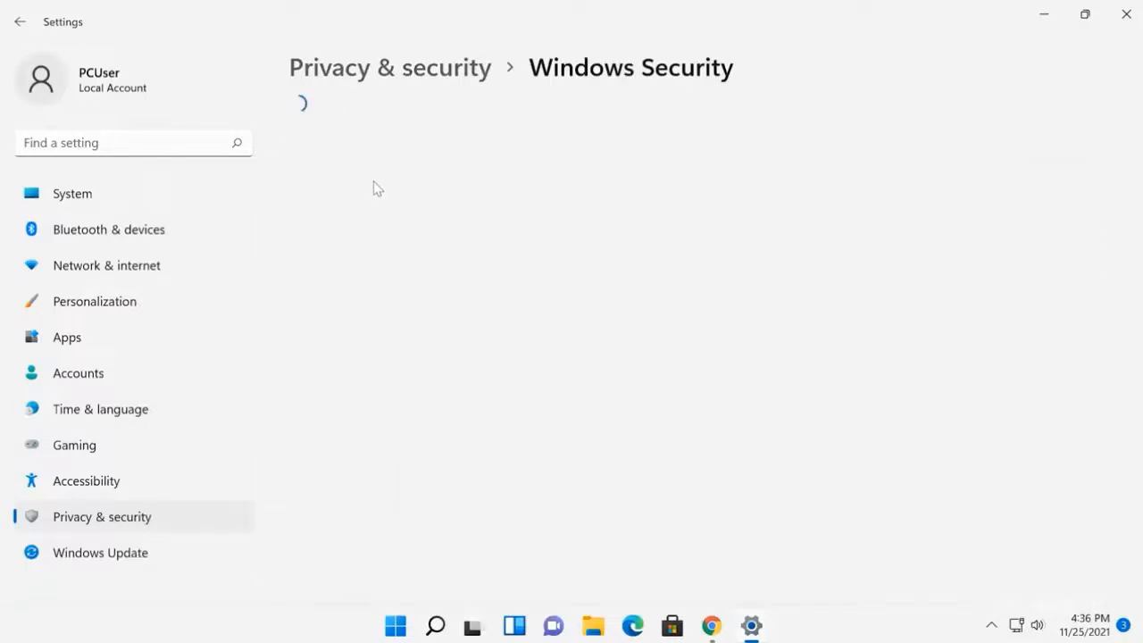
{"action": "left_click", "coordinate": [382, 272]}
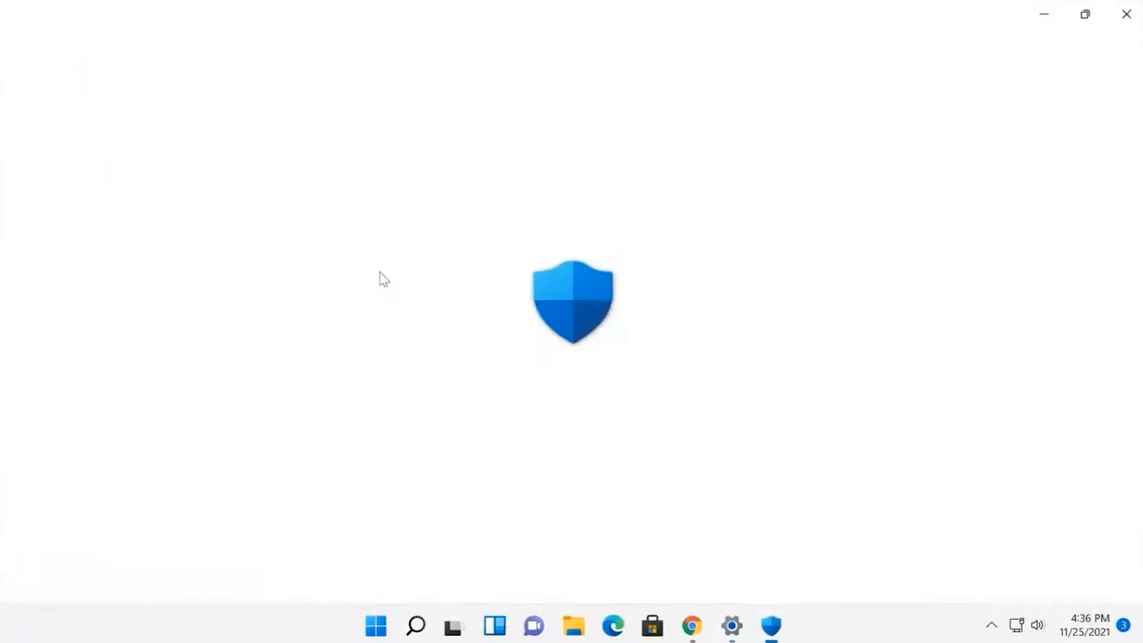
{"action": "scroll", "coordinate": [453, 381], "scroll_direction": "down", "scroll_amount": 2}
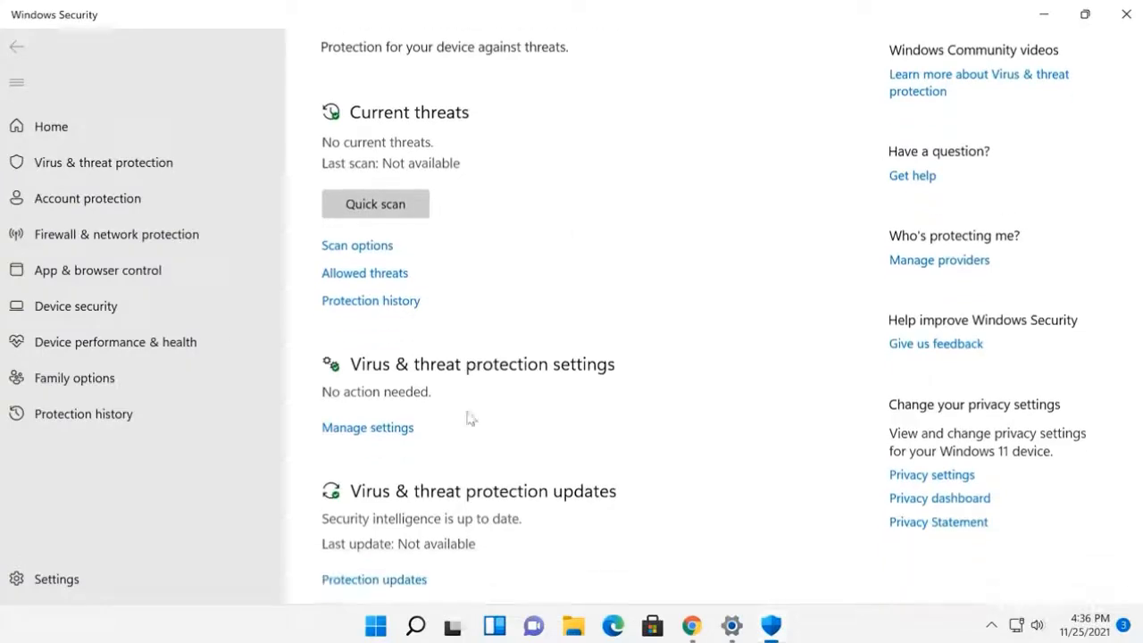
{"action": "left_click", "coordinate": [376, 404]}
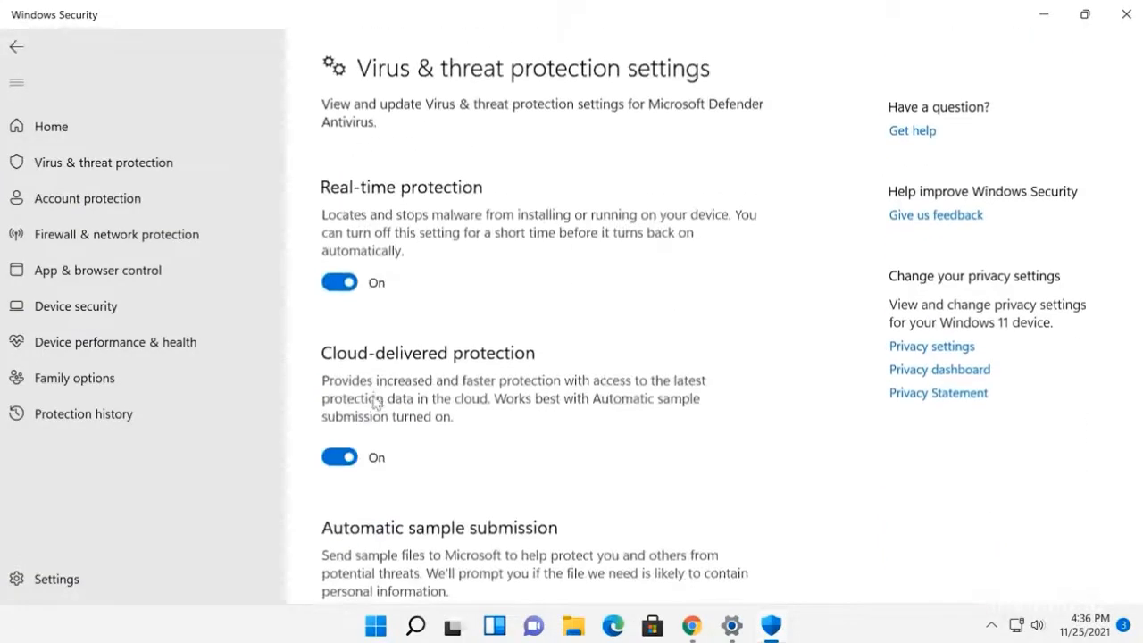
Step: Turn off Real-time protection, allow the change in User Account Control, and turn off Tamper Protection
{"action": "left_click", "coordinate": [348, 282]}
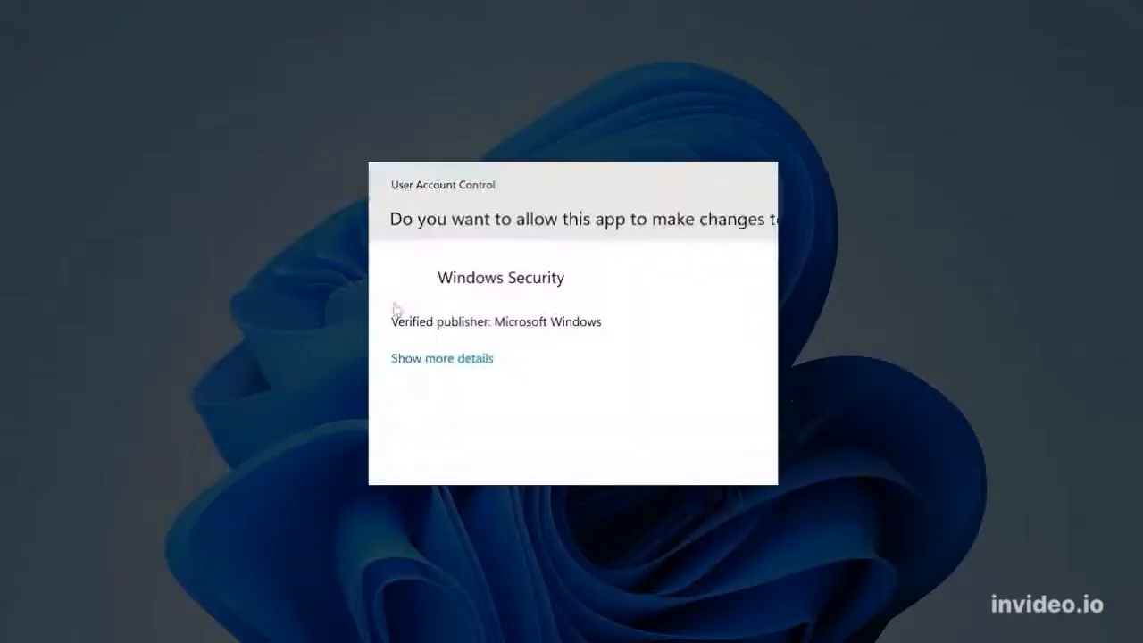
{"action": "left_click", "coordinate": [501, 458]}
{"action": "scroll", "coordinate": [487, 423], "scroll_direction": "down", "scroll_amount": 4}
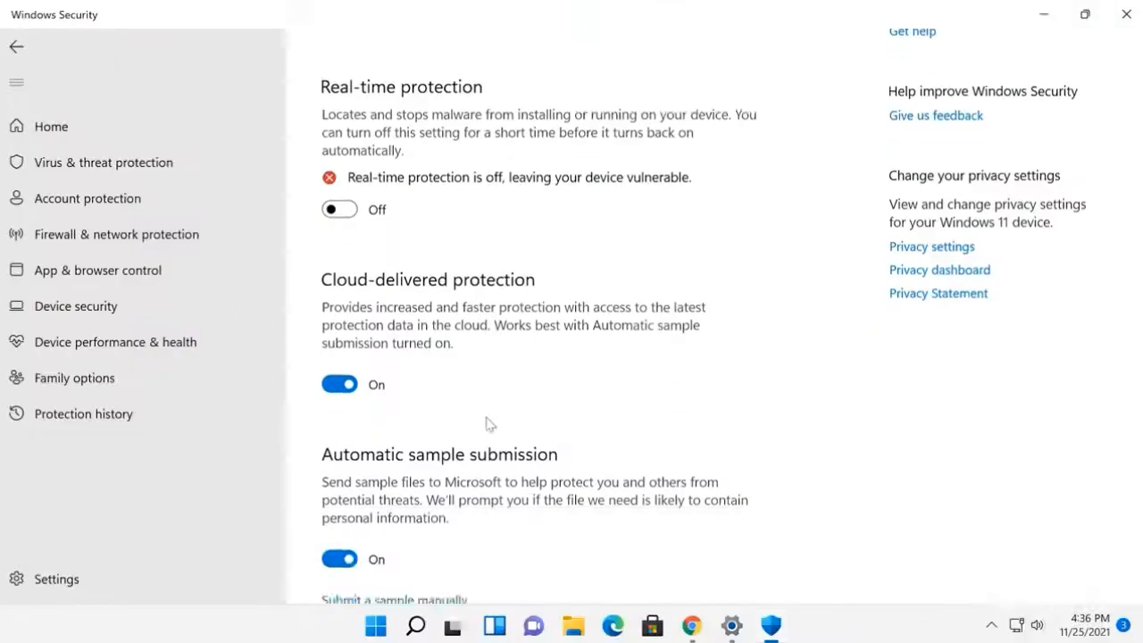
{"action": "left_click", "coordinate": [348, 404]}
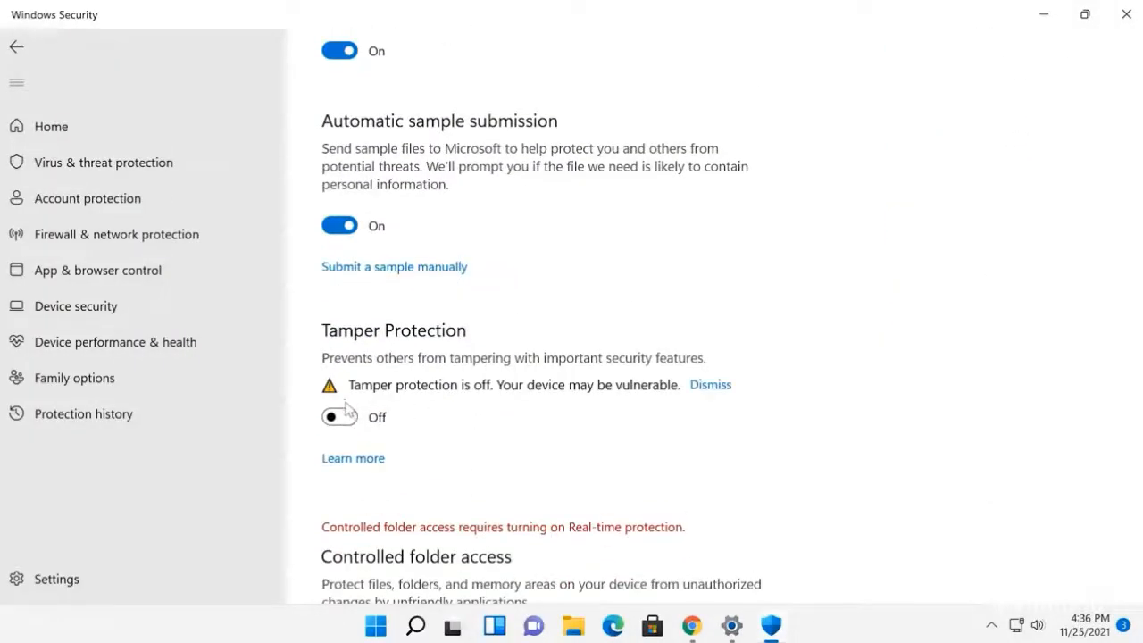
{"action": "scroll", "coordinate": [385, 408], "scroll_direction": "up", "scroll_amount": 5}
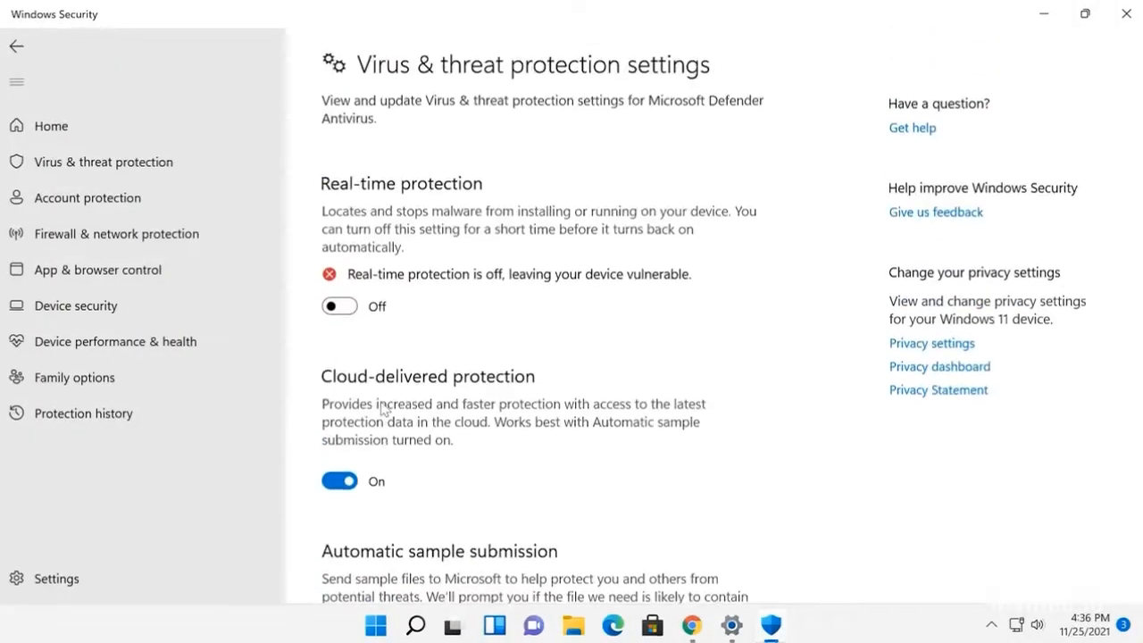
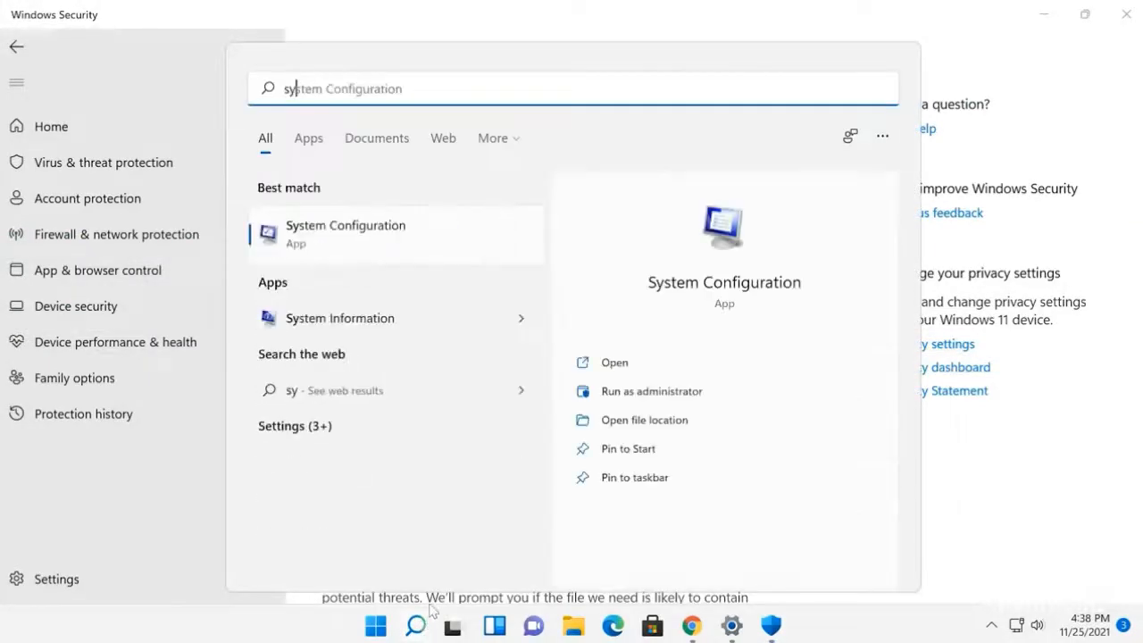
Step: Enable Safe boot with the Minimal option in System Configuration, apply it and restart the computer
{"action": "left_click", "coordinate": [330, 244]}
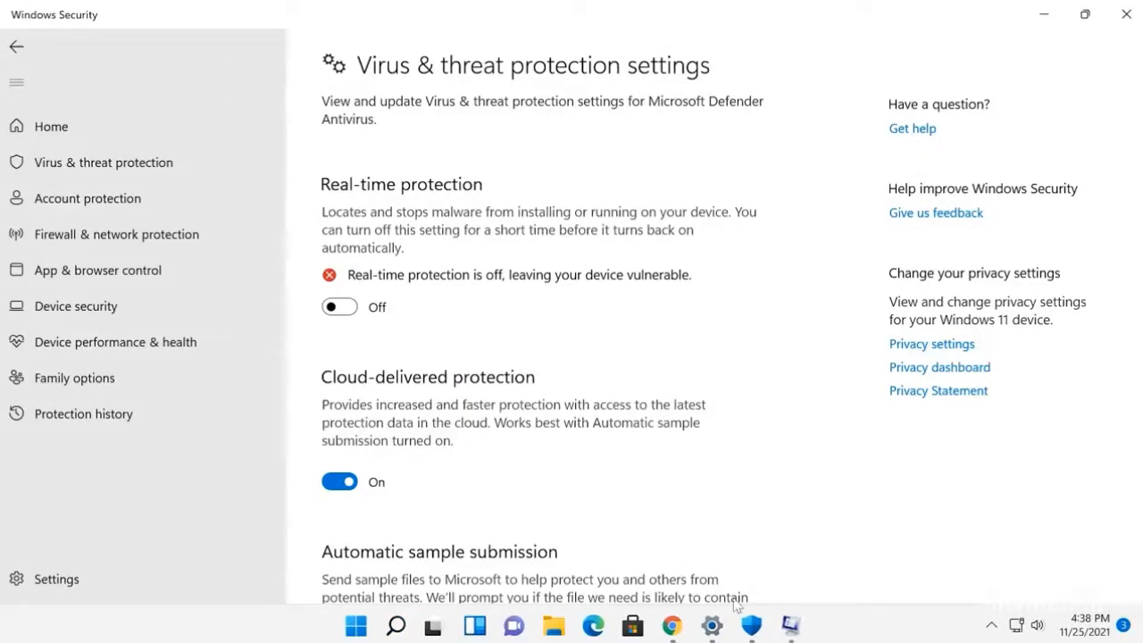
{"action": "left_click", "coordinate": [793, 633]}
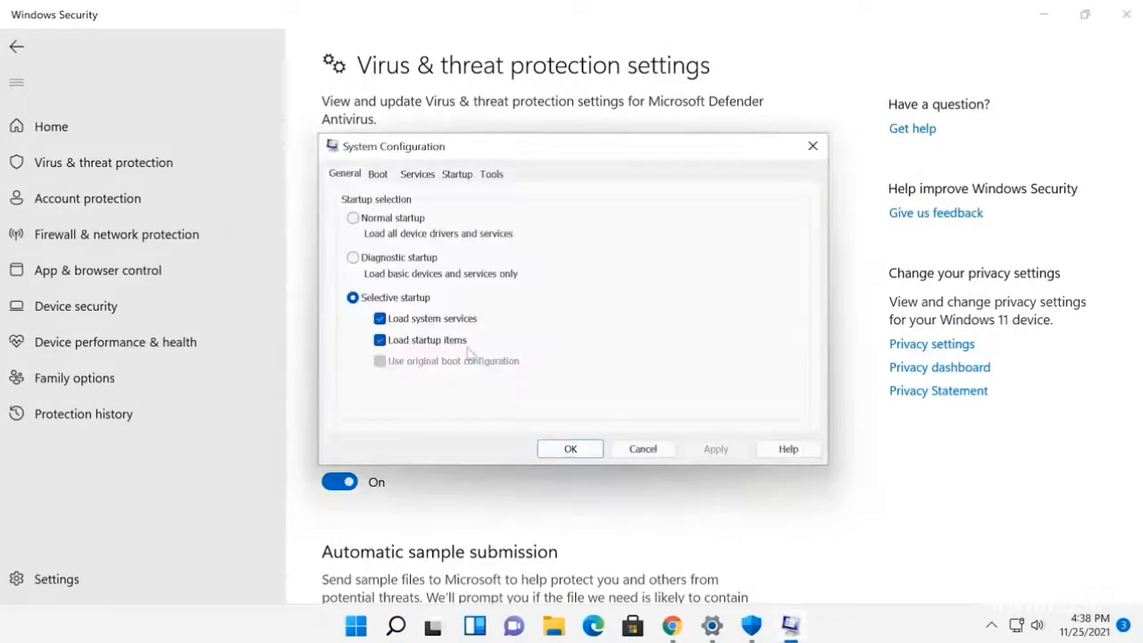
{"action": "left_click", "coordinate": [379, 176]}
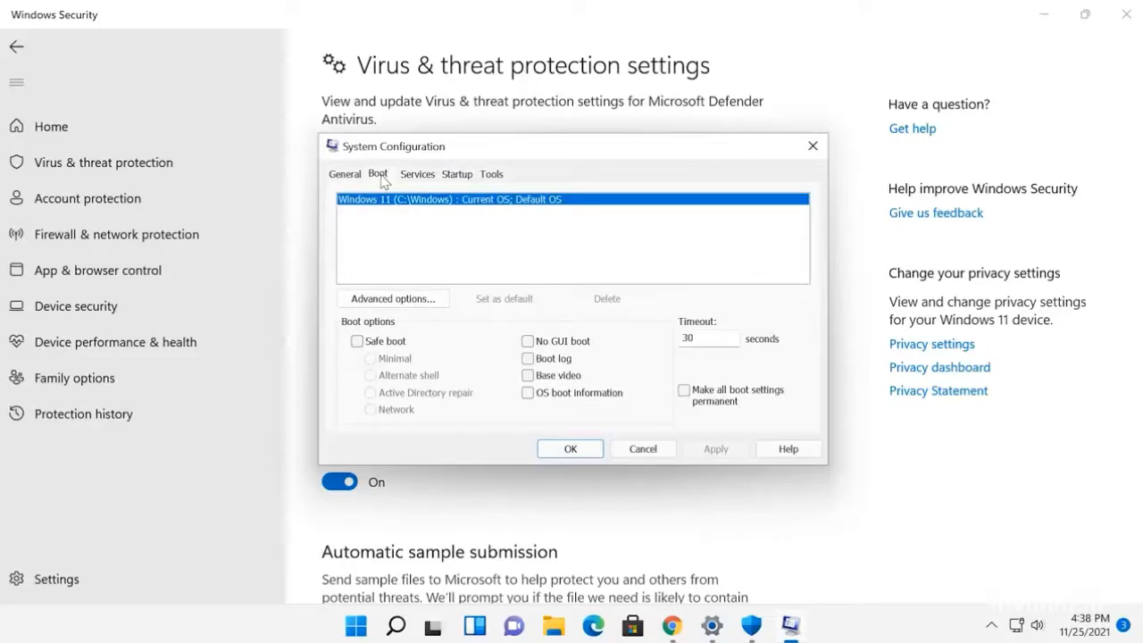
{"action": "left_click", "coordinate": [378, 343]}
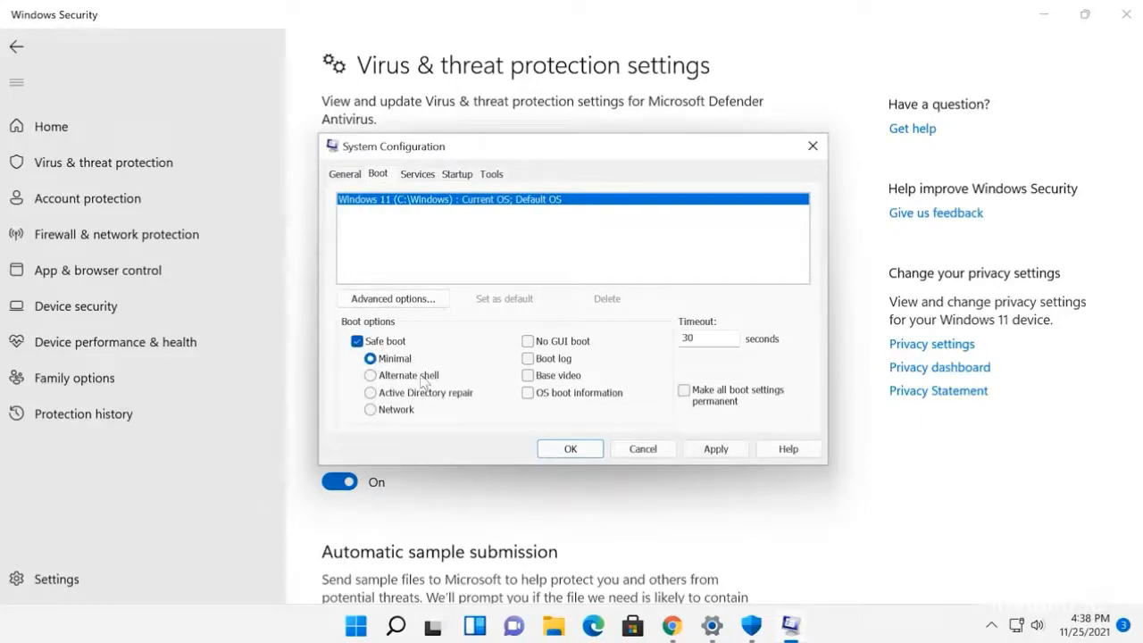
{"action": "left_click", "coordinate": [714, 451]}
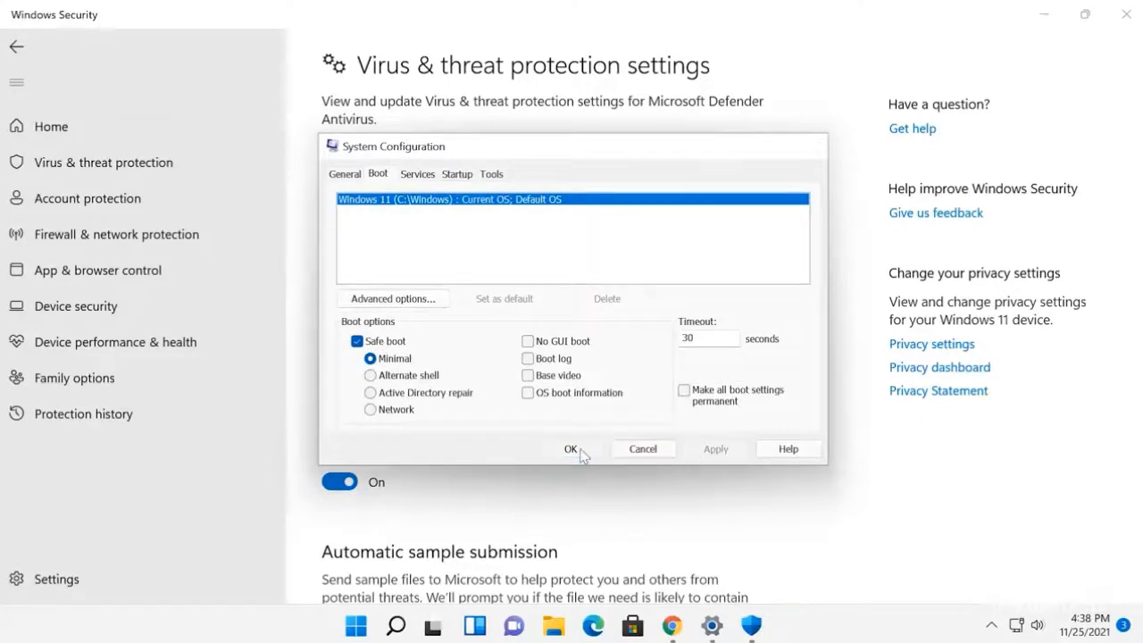
{"action": "left_click", "coordinate": [582, 454]}
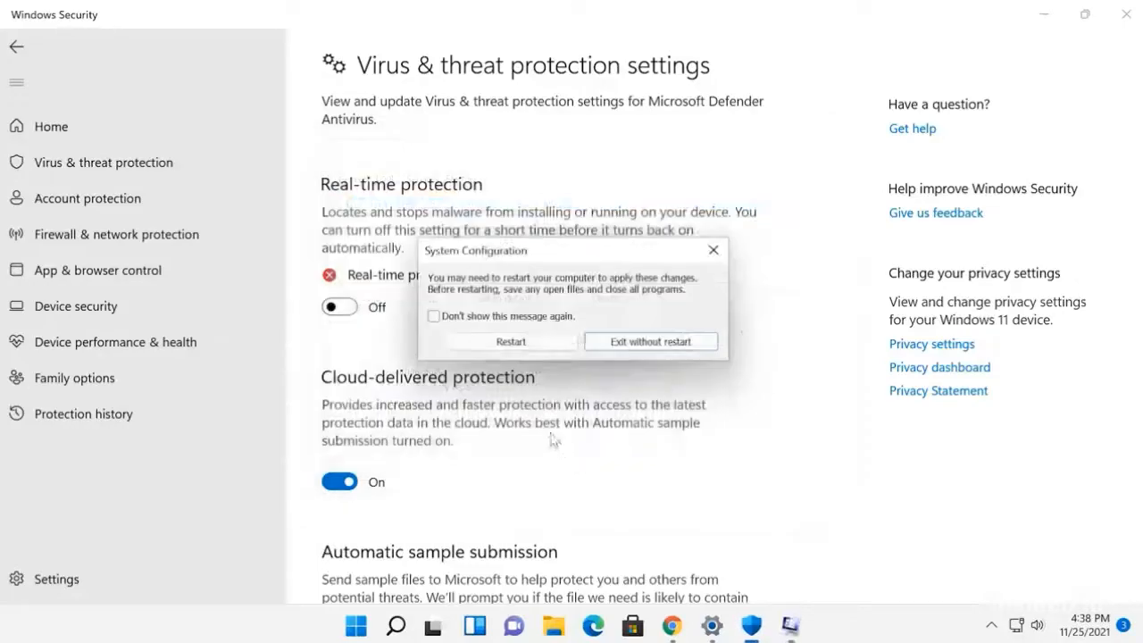
{"action": "left_click", "coordinate": [516, 348]}
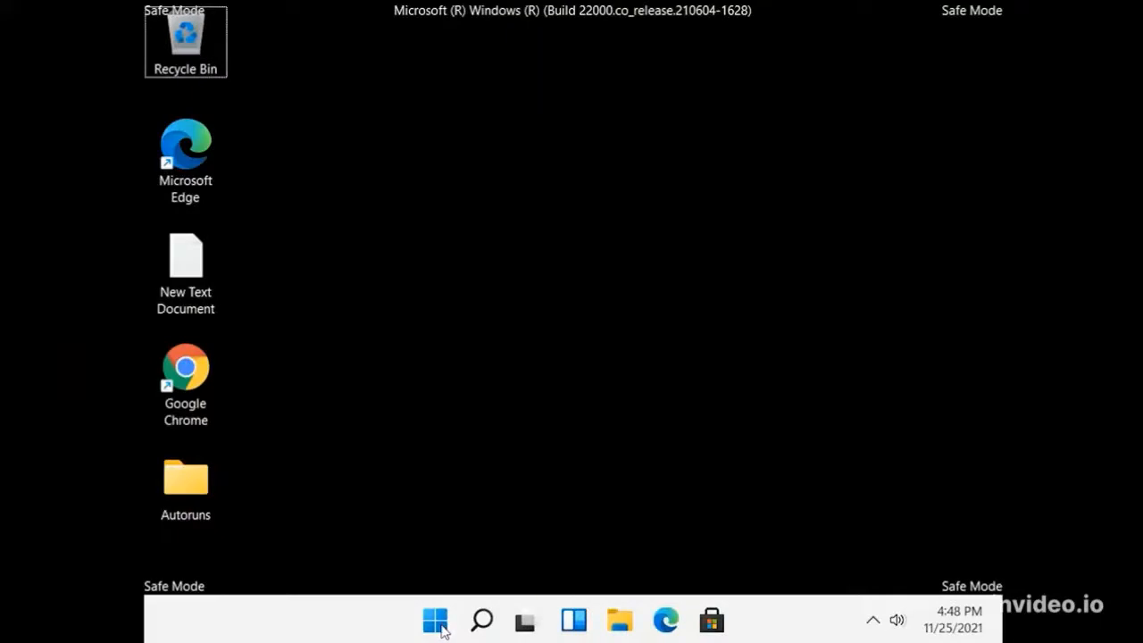
Step: Check the Windows Security page under Privacy & security in Settings while in Safe Mode, and close Settings
{"action": "left_click", "coordinate": [440, 629]}
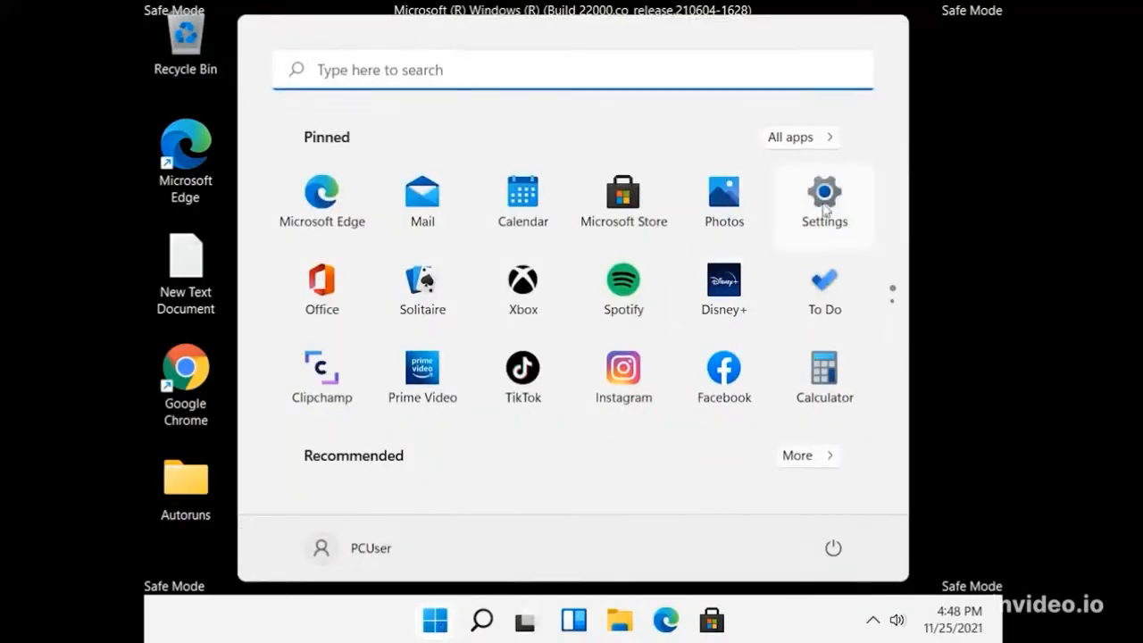
{"action": "left_click", "coordinate": [825, 210]}
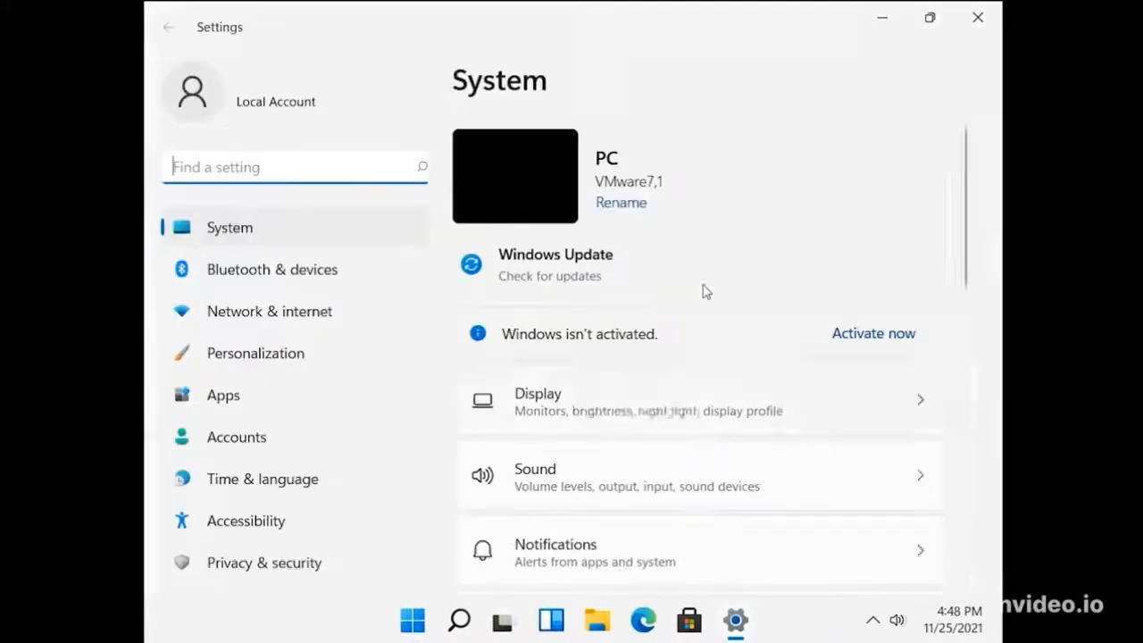
{"action": "left_click", "coordinate": [327, 562]}
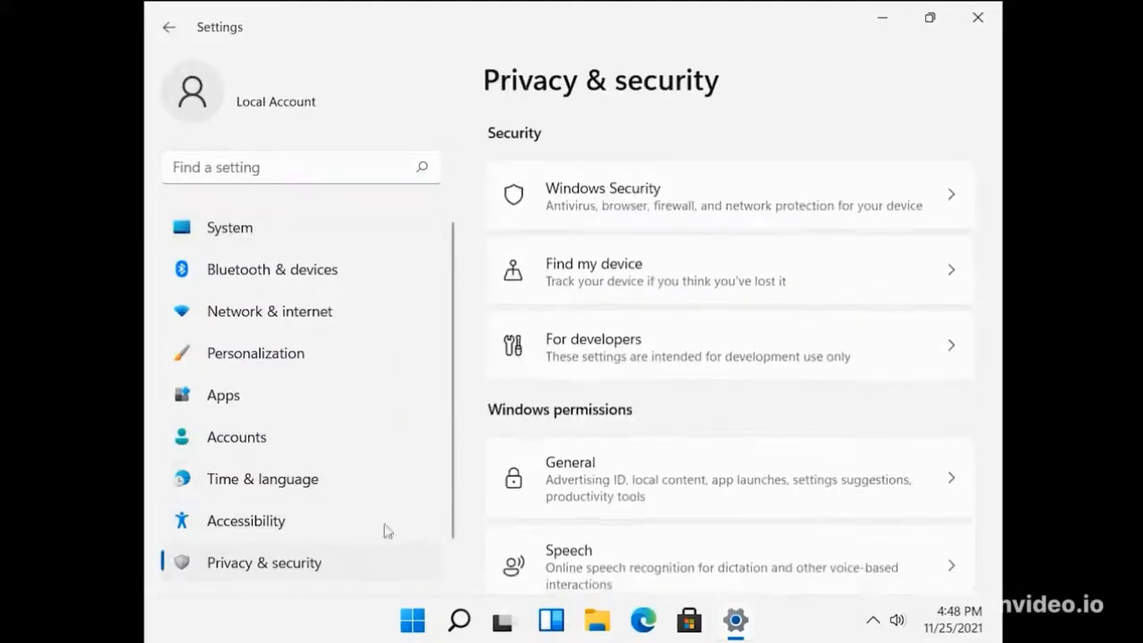
{"action": "left_click", "coordinate": [650, 199]}
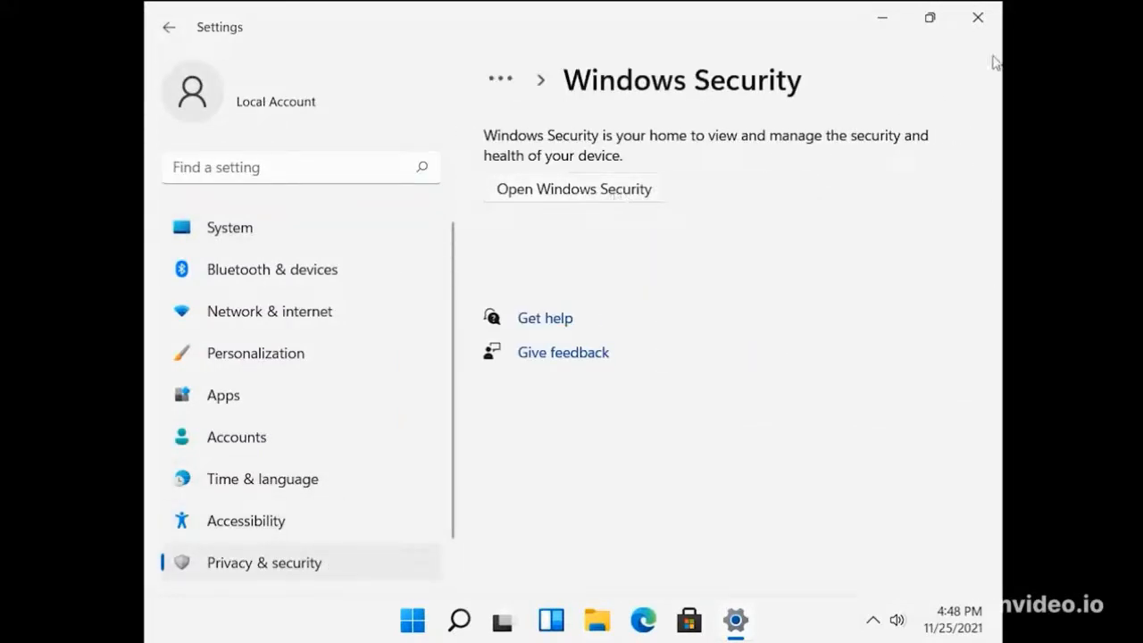
{"action": "left_click", "coordinate": [991, 27]}
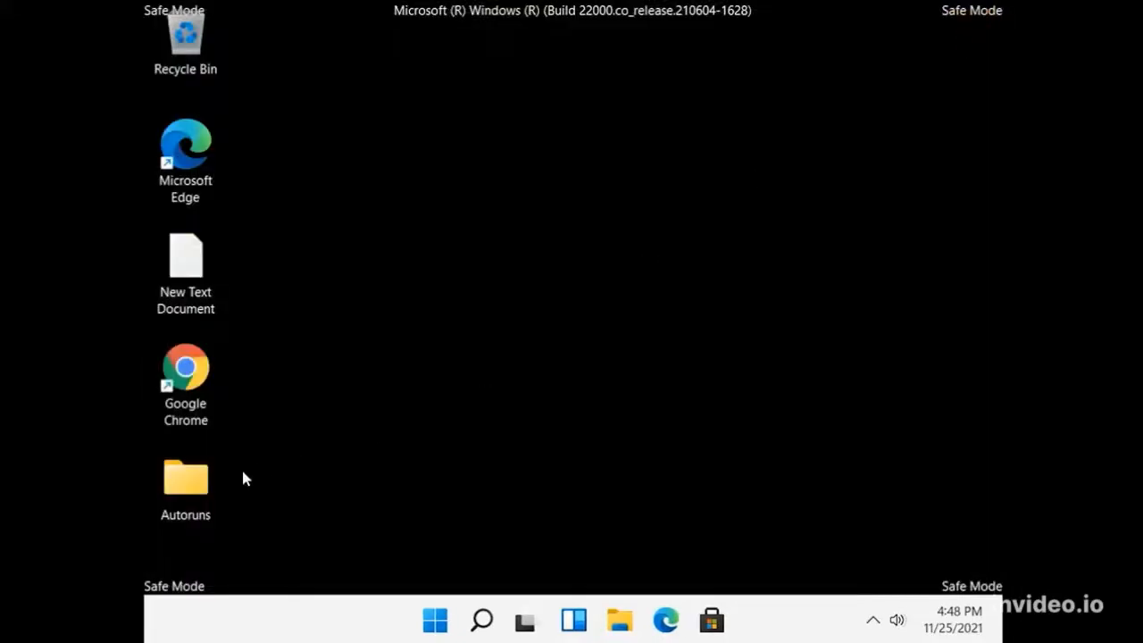
Step: Run Autoruns64 from the Autoruns folder on the Desktop, allow it past SmartScreen and agree to the license terms
{"action": "double_click", "coordinate": [202, 491]}
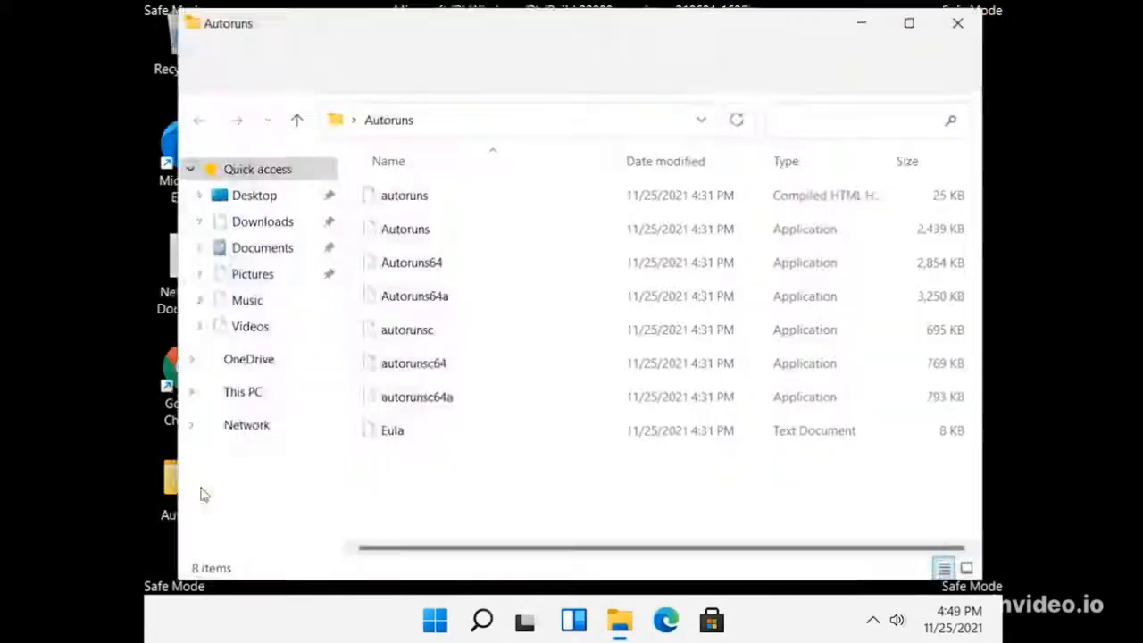
{"action": "double_click", "coordinate": [415, 270]}
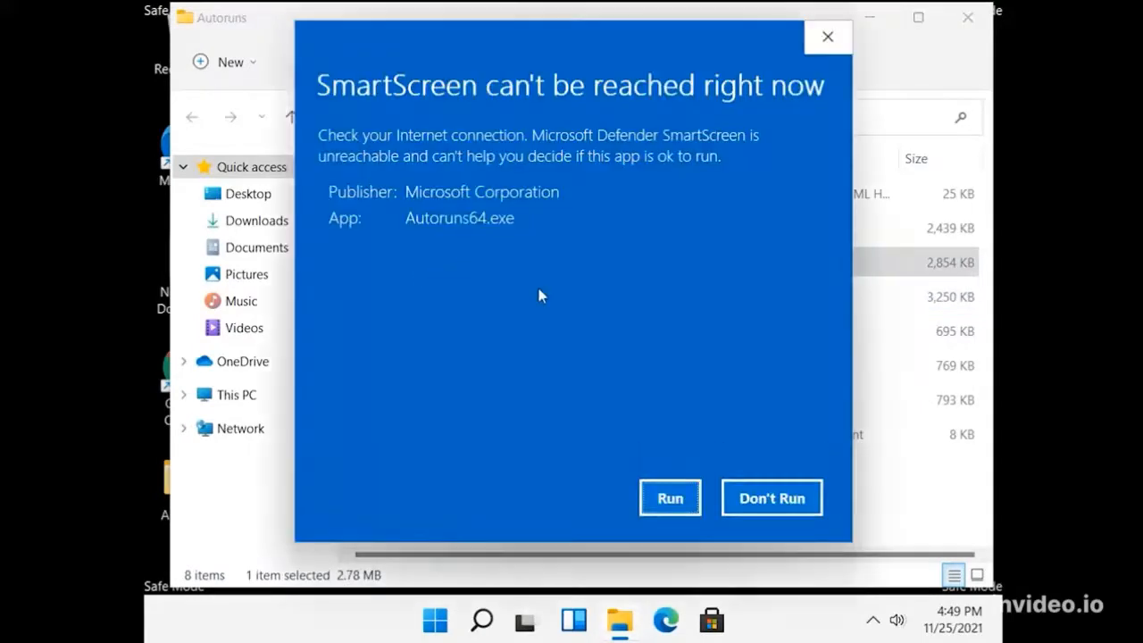
{"action": "left_click", "coordinate": [670, 499]}
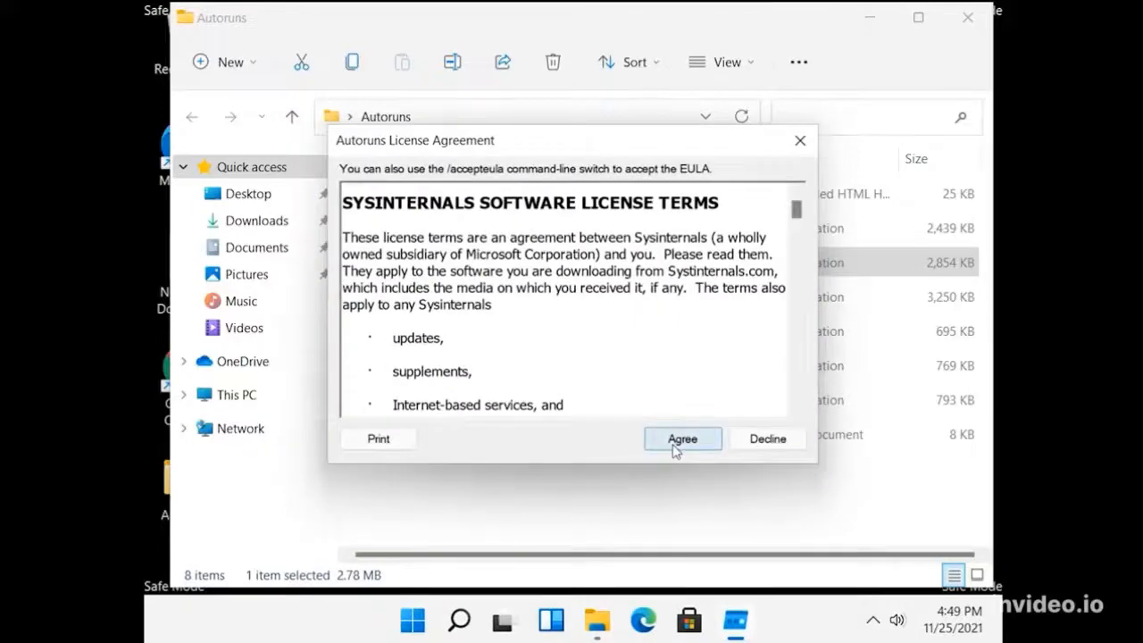
{"action": "left_click", "coordinate": [676, 444]}
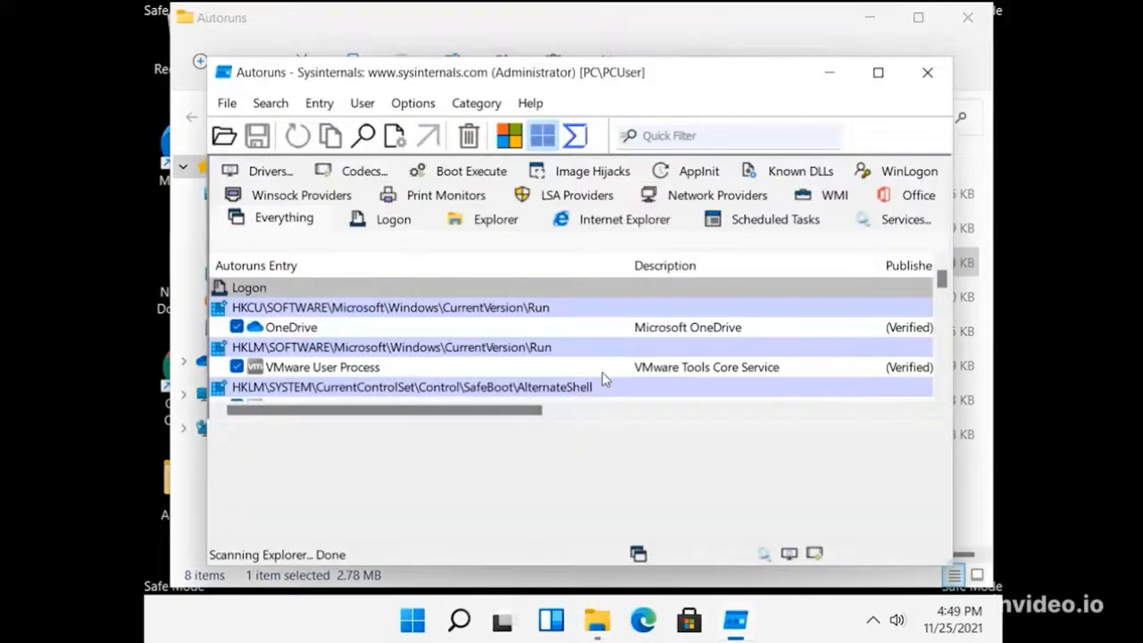
Step: Show the Services entries in Autoruns and turn off Hide Windows Entries
{"action": "left_click", "coordinate": [879, 223]}
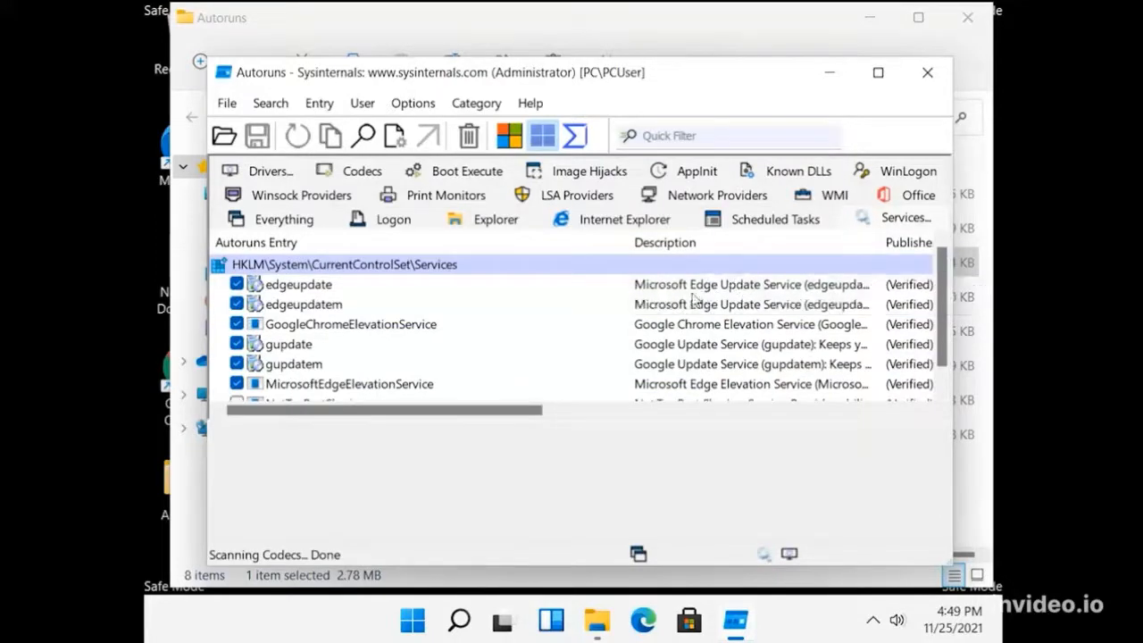
{"action": "left_click", "coordinate": [422, 106]}
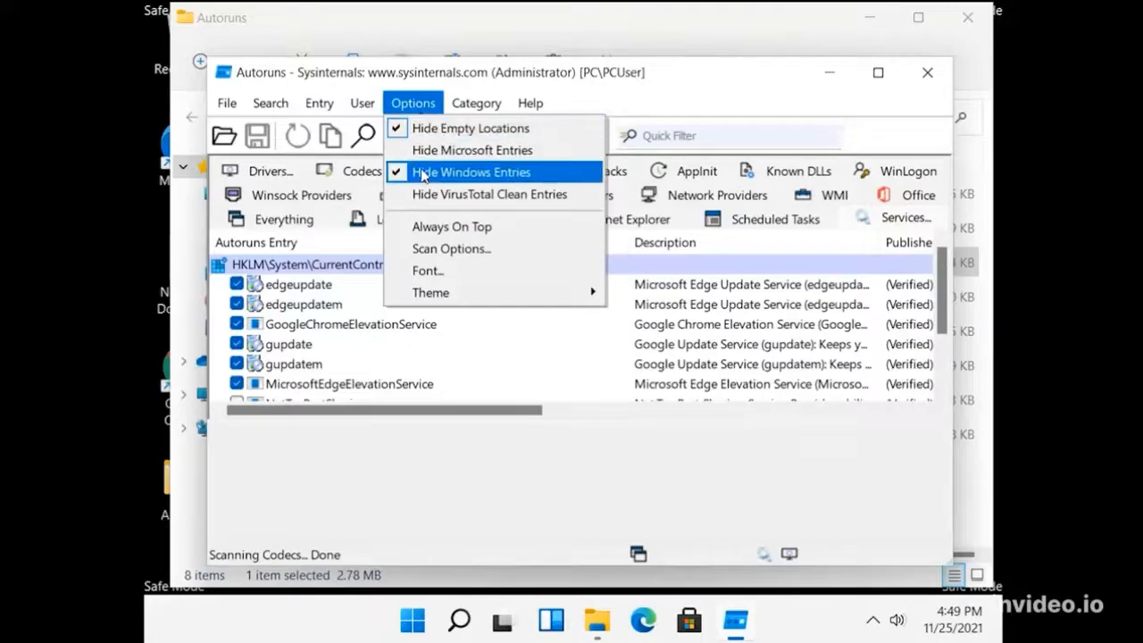
{"action": "left_click", "coordinate": [425, 175]}
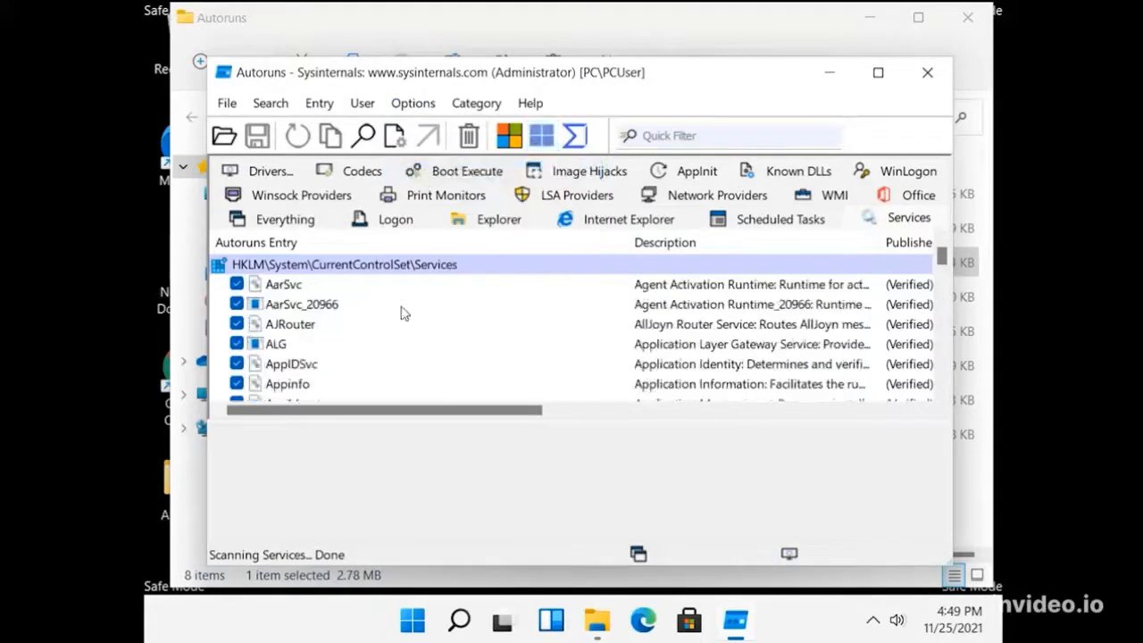
Step: Disable the WinDefend service entry, and close Autoruns and the Autoruns folder window
{"action": "scroll", "coordinate": [393, 330], "scroll_direction": "down", "scroll_amount": 20}
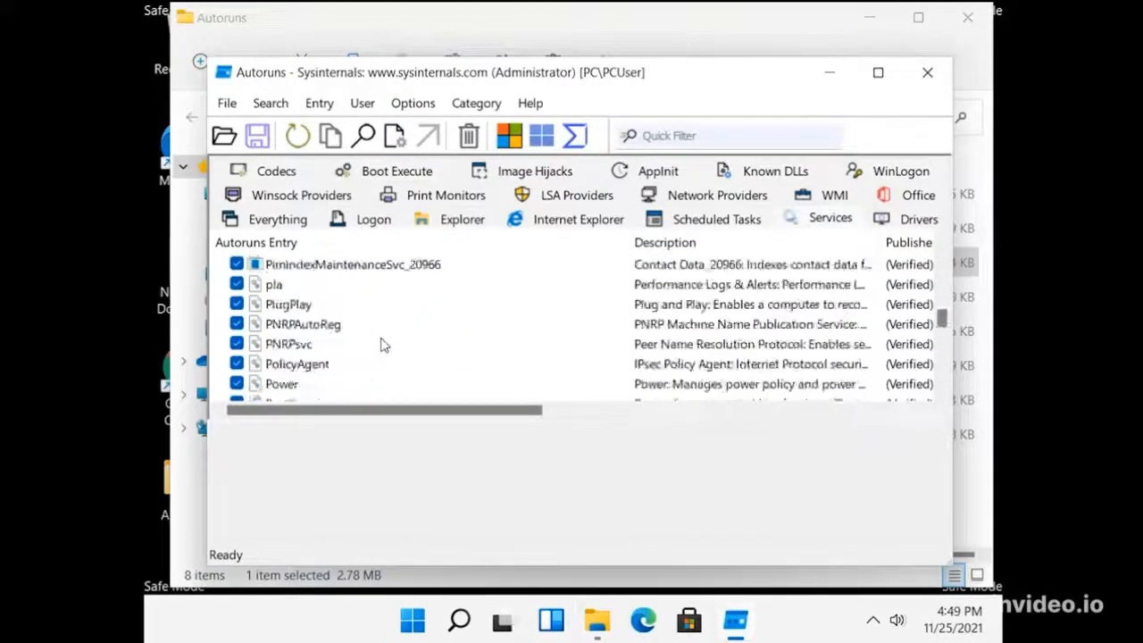
{"action": "scroll", "coordinate": [381, 345], "scroll_direction": "down", "scroll_amount": 20}
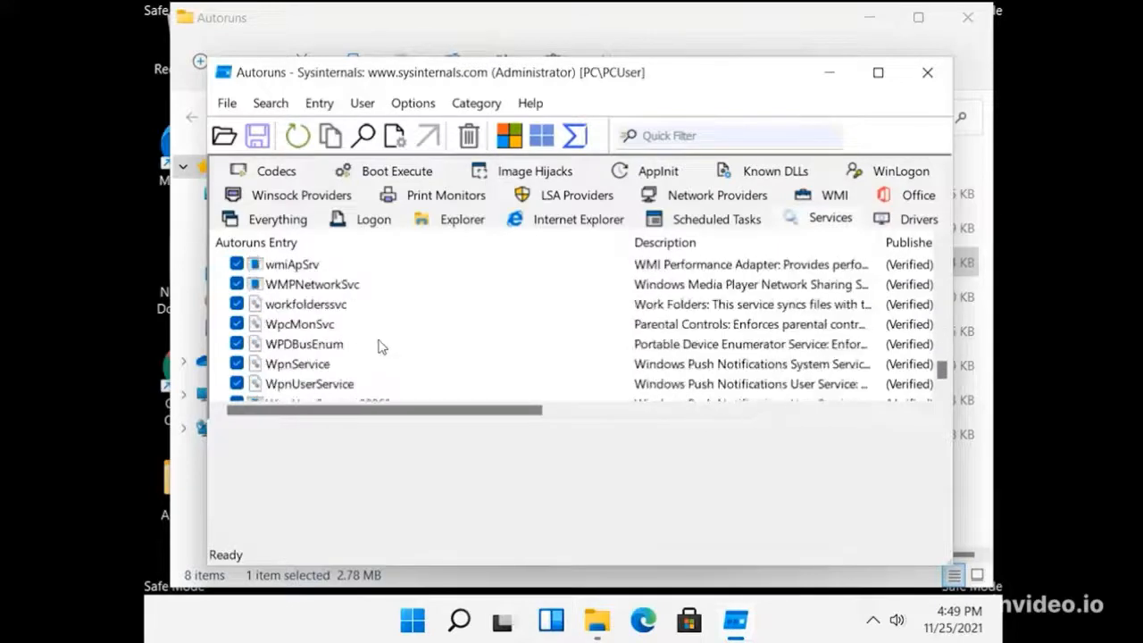
{"action": "scroll", "coordinate": [381, 346], "scroll_direction": "down", "scroll_amount": 3}
{"action": "scroll", "coordinate": [381, 347], "scroll_direction": "up", "scroll_amount": 6}
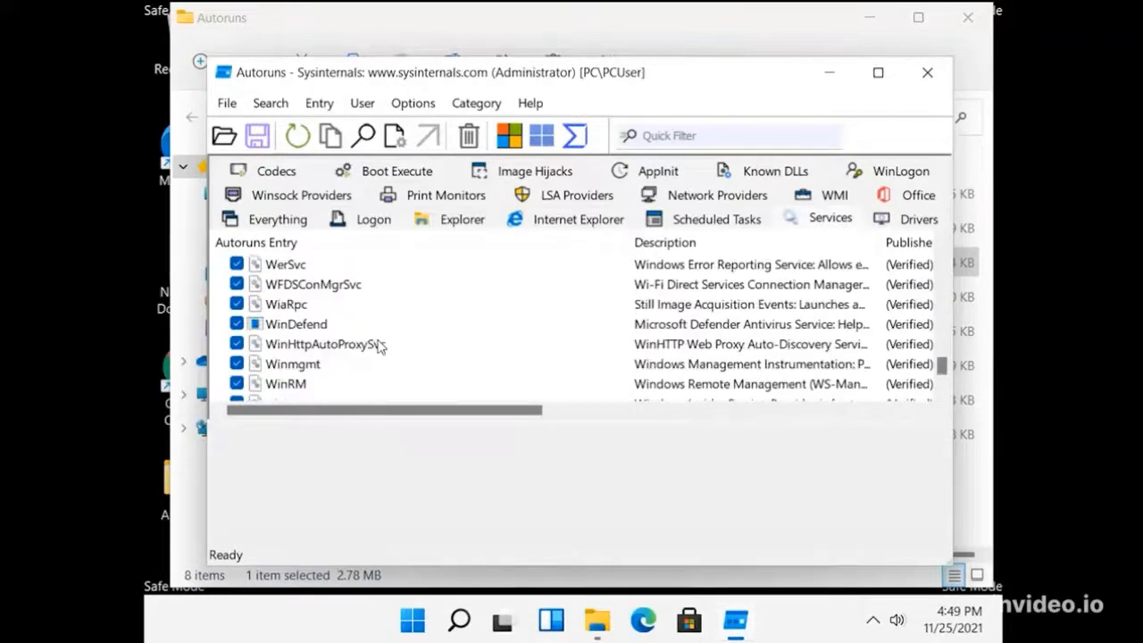
{"action": "scroll", "coordinate": [379, 345], "scroll_direction": "up", "scroll_amount": 2}
{"action": "scroll", "coordinate": [379, 345], "scroll_direction": "down", "scroll_amount": 1}
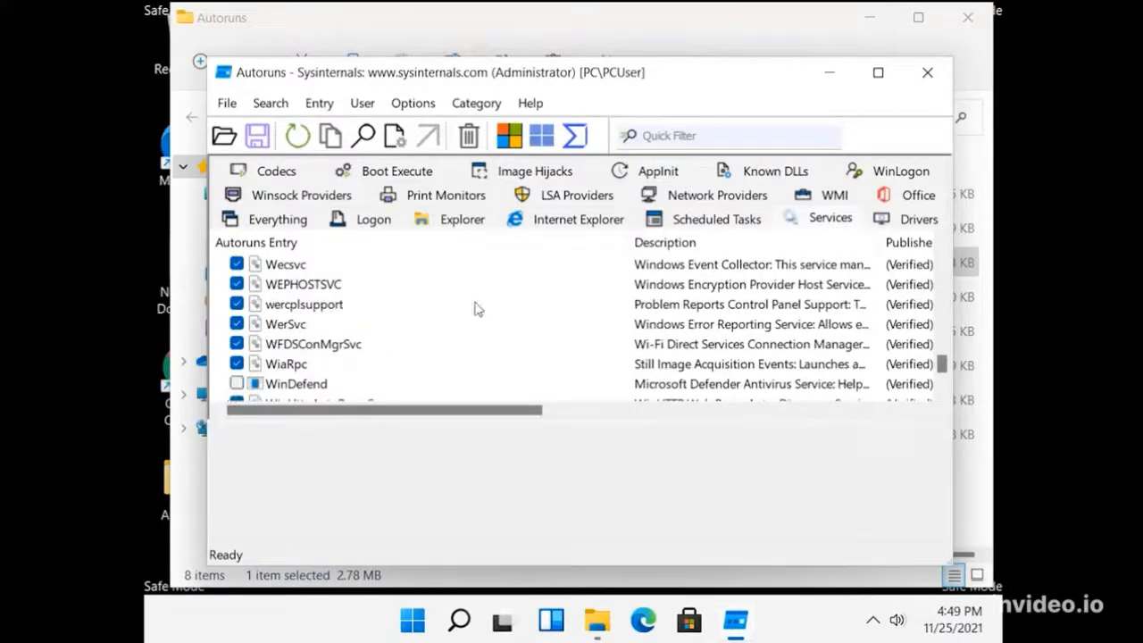
{"action": "left_click", "coordinate": [926, 75]}
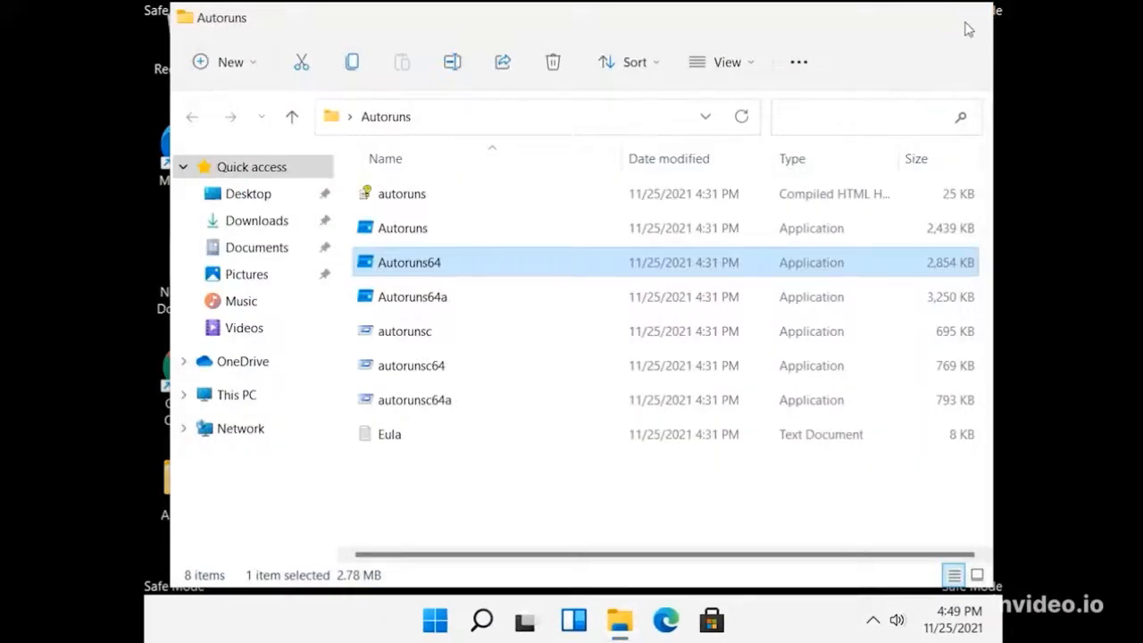
{"action": "left_click", "coordinate": [967, 29]}
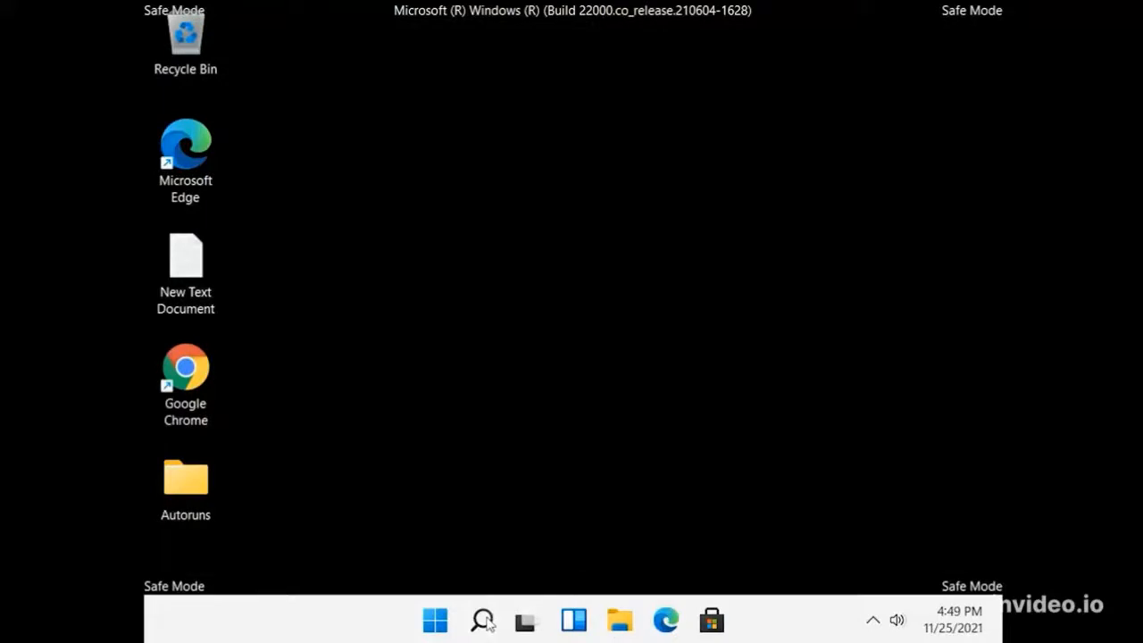
Step: Set the startup selection to Normal startup in System Configuration, apply it and restart the computer
{"action": "mouse_move", "coordinate": [488, 623]}
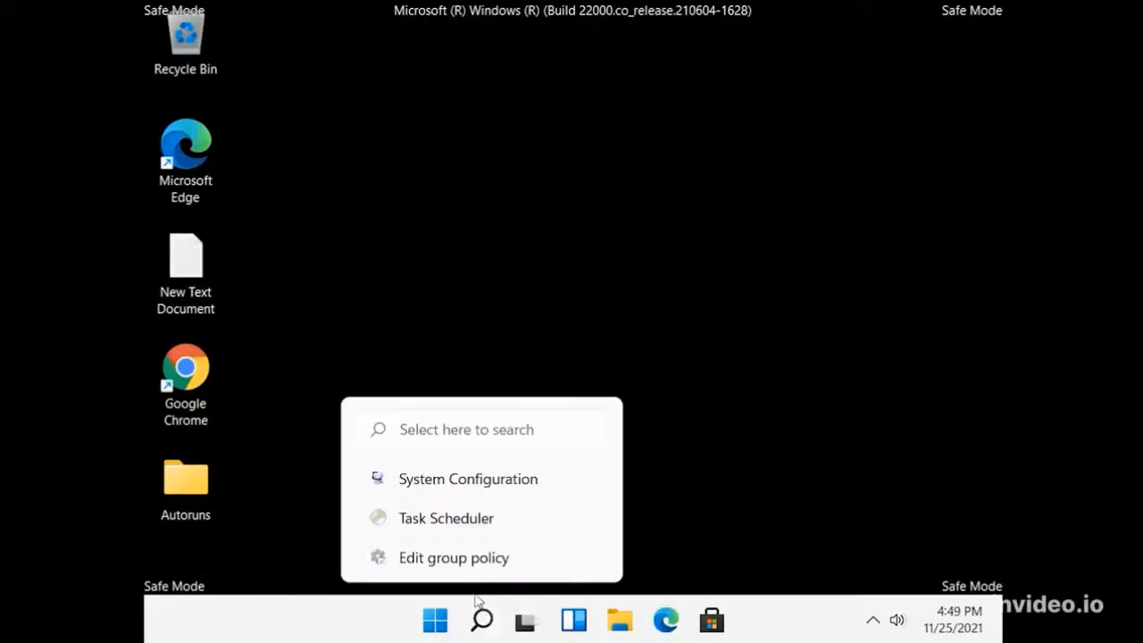
{"action": "left_click", "coordinate": [469, 482]}
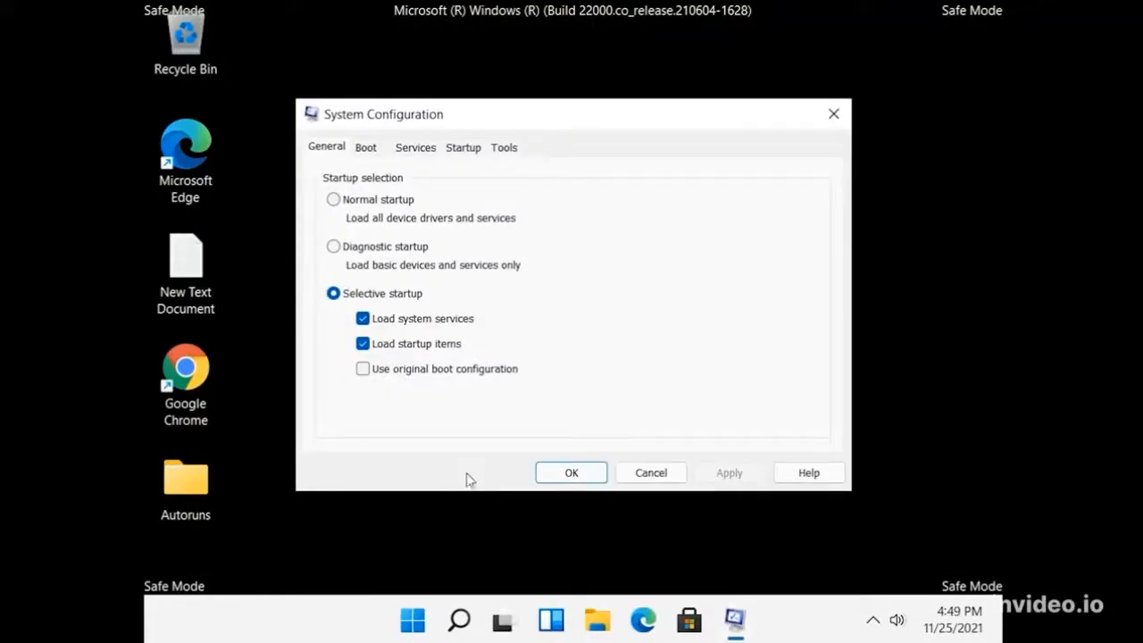
{"action": "left_click", "coordinate": [354, 200]}
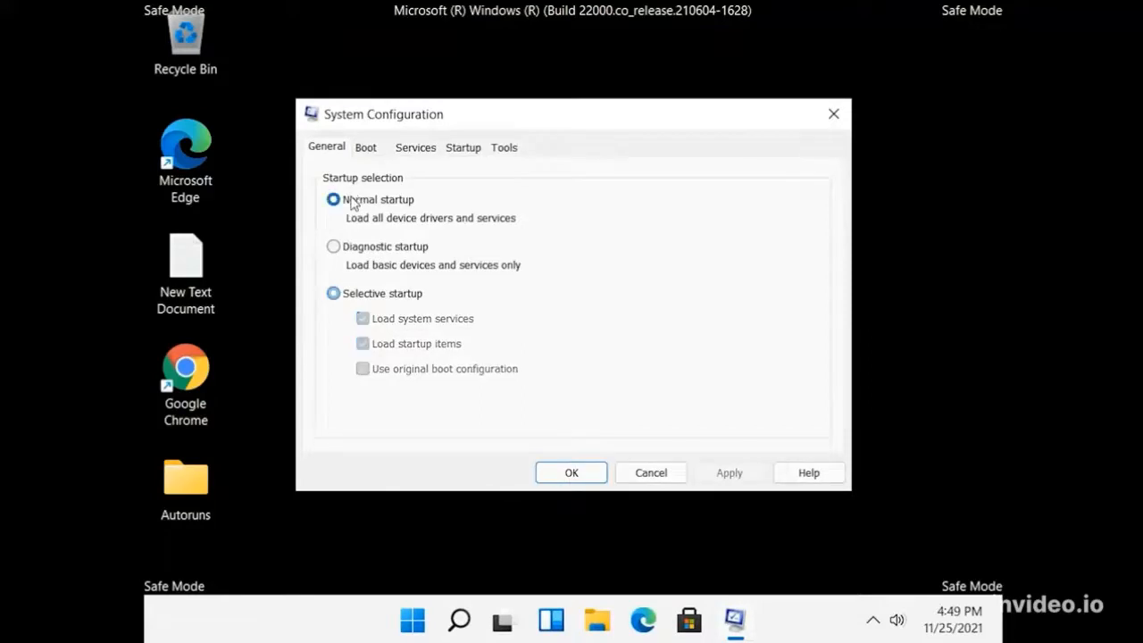
{"action": "left_click", "coordinate": [729, 474]}
{"action": "left_click", "coordinate": [586, 474]}
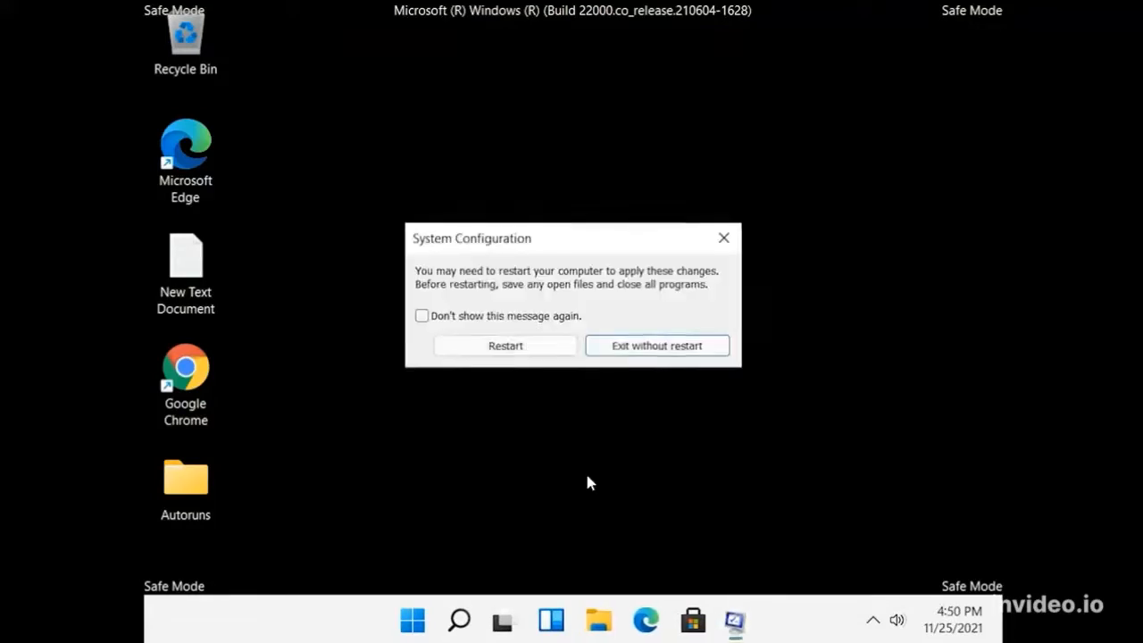
{"action": "left_click", "coordinate": [507, 349]}
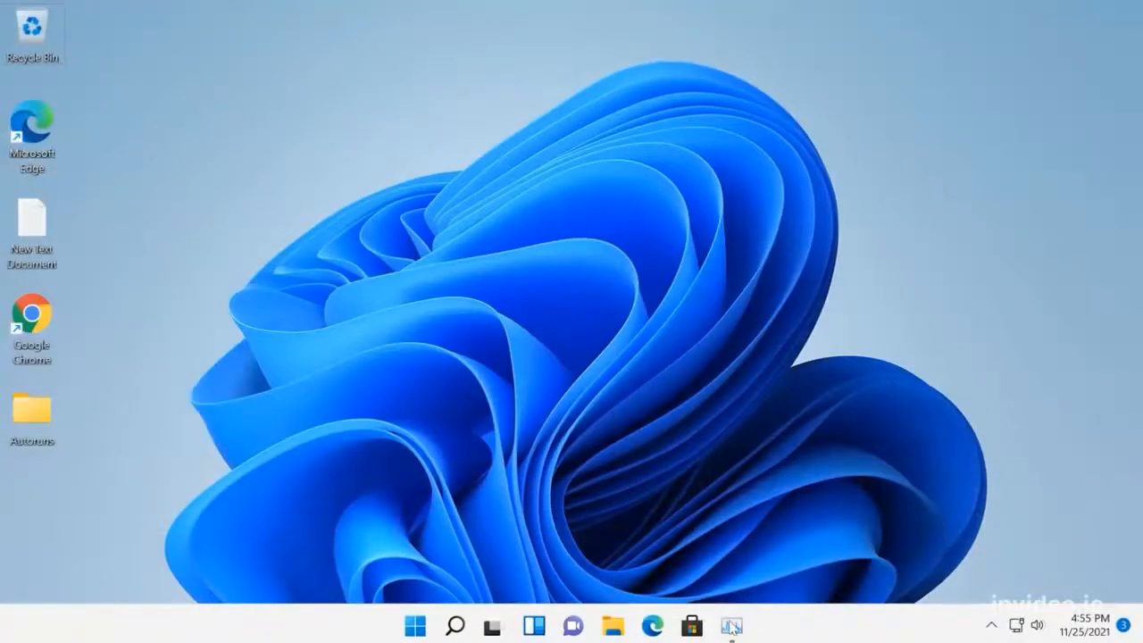
Step: Examine the background processes in Task Manager for a running Microsoft Defender Antivirus process
{"action": "left_click", "coordinate": [731, 627]}
{"action": "left_click", "coordinate": [78, 311]}
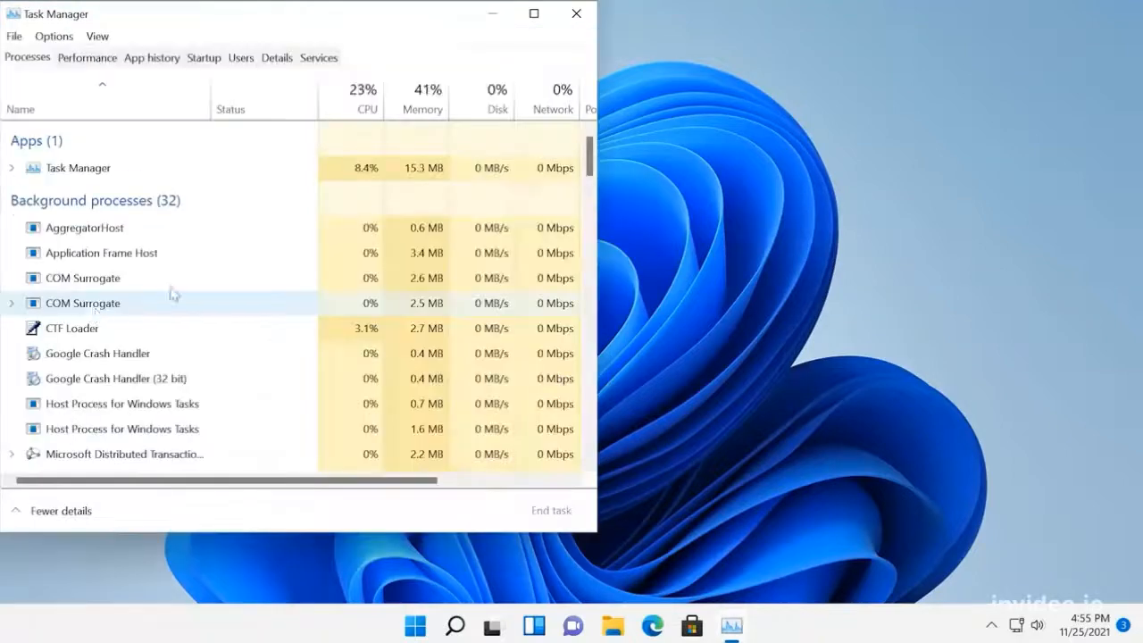
{"action": "left_click_drag", "start_coordinate": [338, 17], "coordinate": [490, 25]}
{"action": "scroll", "coordinate": [327, 385], "scroll_direction": "down", "scroll_amount": 2}
{"action": "scroll", "coordinate": [304, 403], "scroll_direction": "down", "scroll_amount": 4}
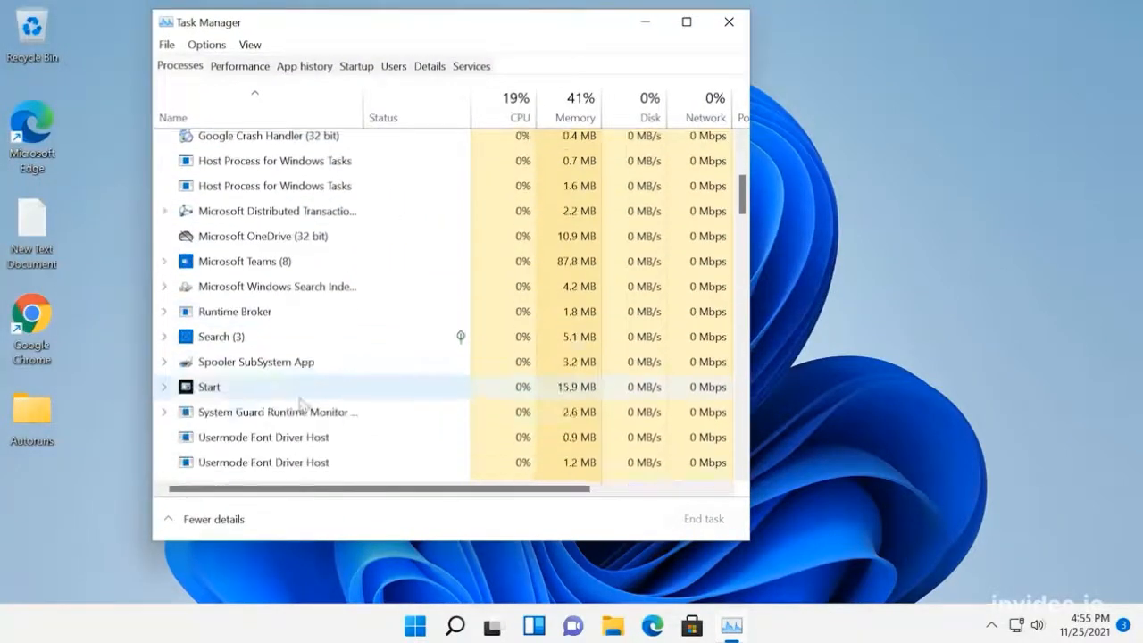
{"action": "scroll", "coordinate": [292, 406], "scroll_direction": "down", "scroll_amount": 4}
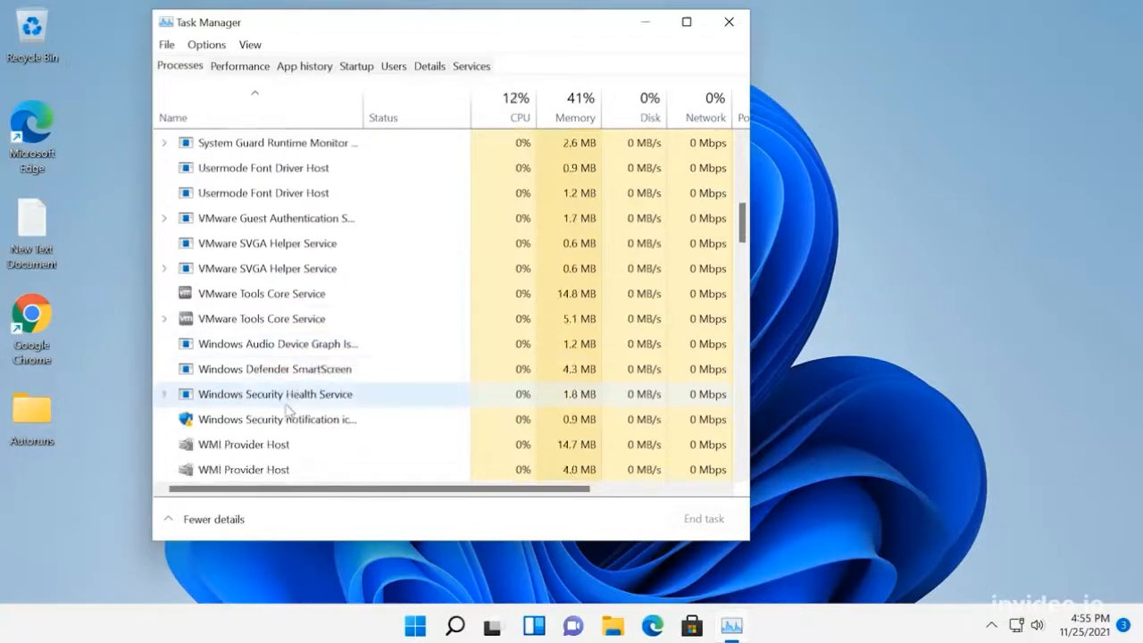
{"action": "scroll", "coordinate": [288, 409], "scroll_direction": "down", "scroll_amount": 5}
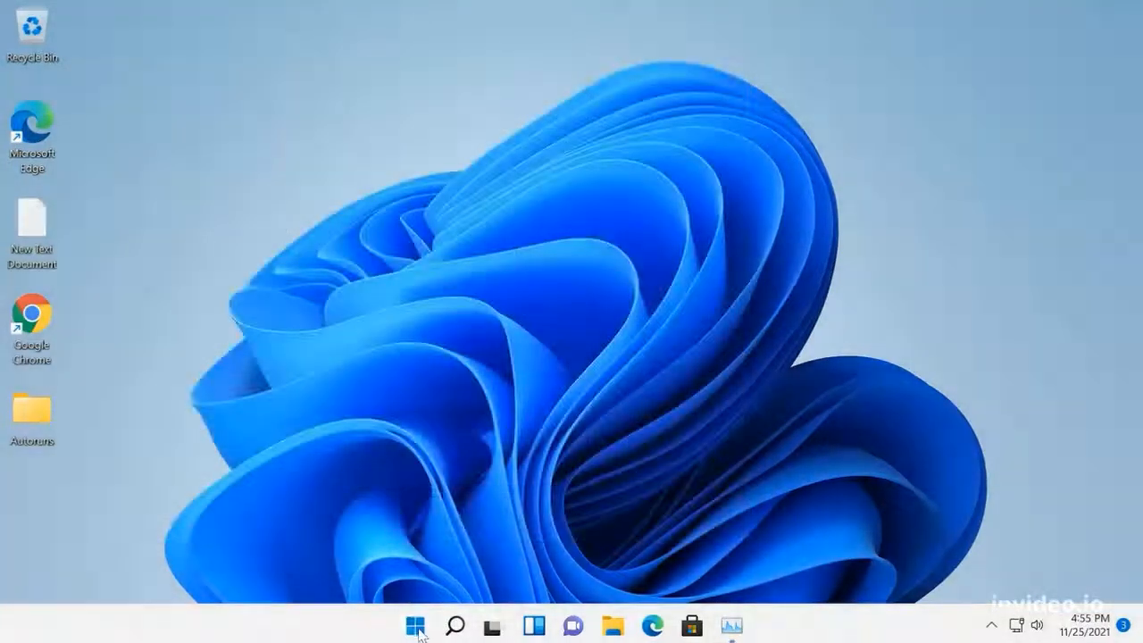
Step: Open Virus & threat protection from the Windows Security page in the Privacy & security settings
{"action": "left_click", "coordinate": [416, 627]}
{"action": "left_click", "coordinate": [791, 218]}
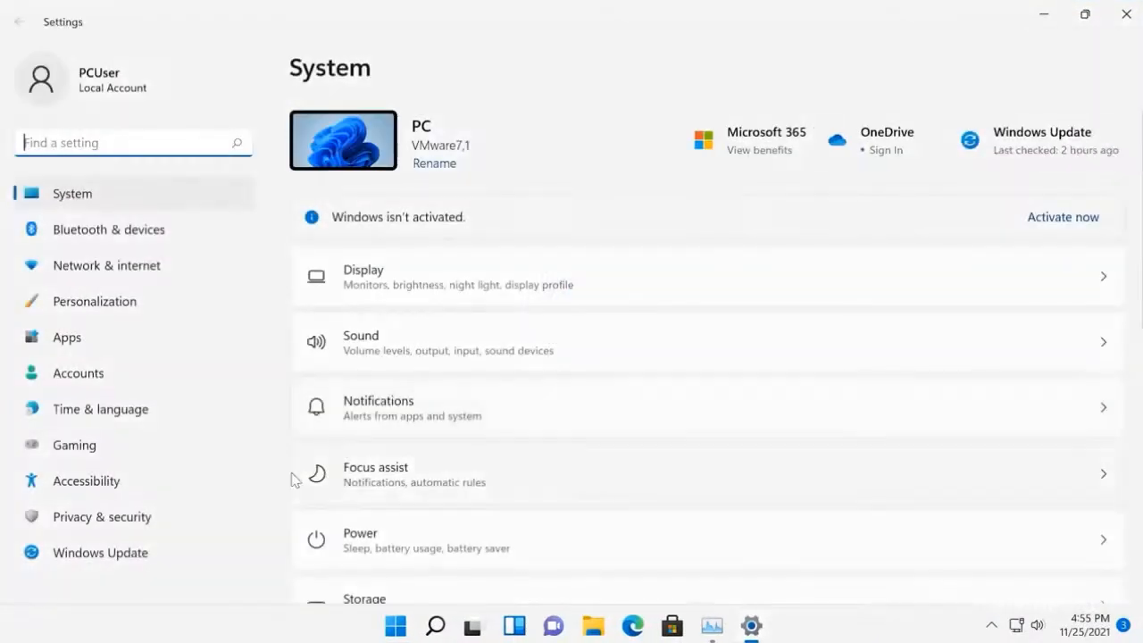
{"action": "left_click", "coordinate": [160, 523]}
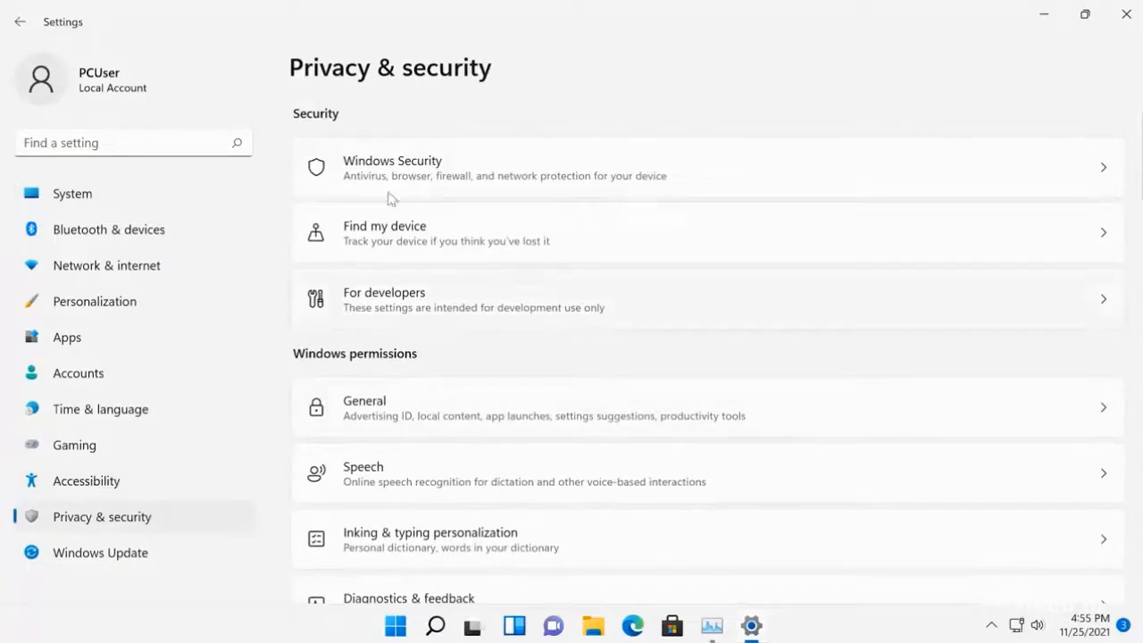
{"action": "left_click", "coordinate": [394, 194]}
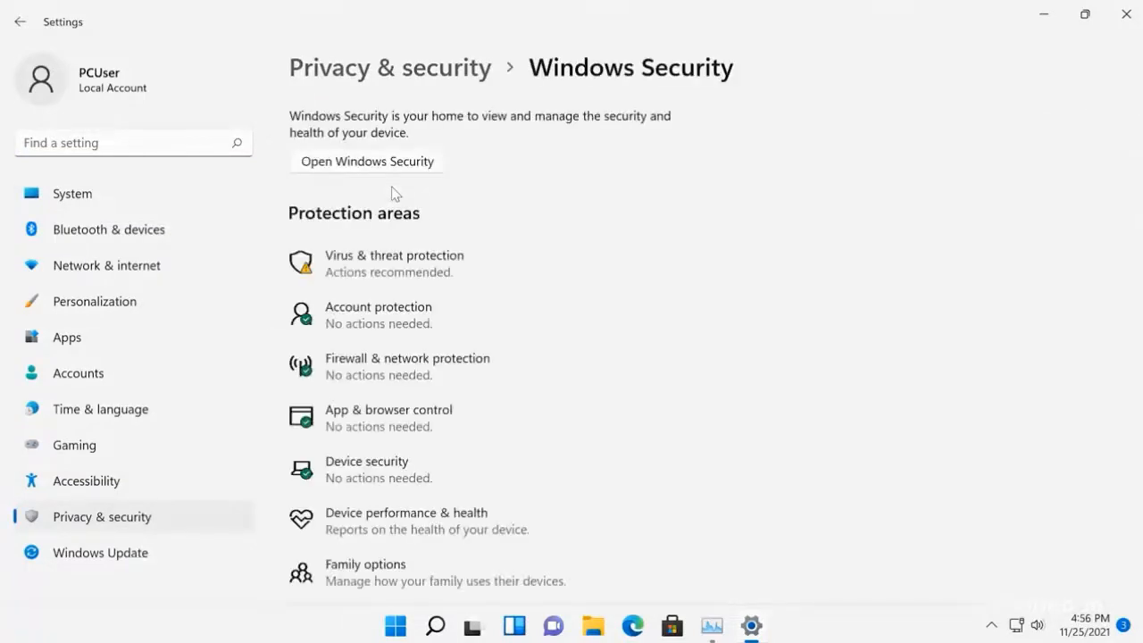
{"action": "left_click", "coordinate": [385, 268]}
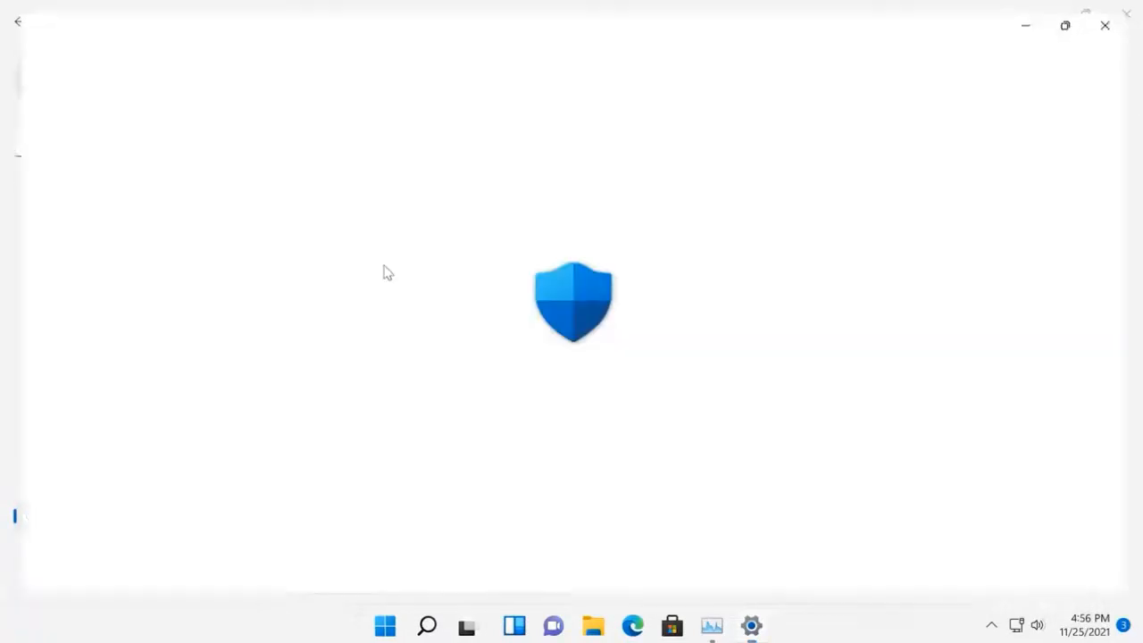